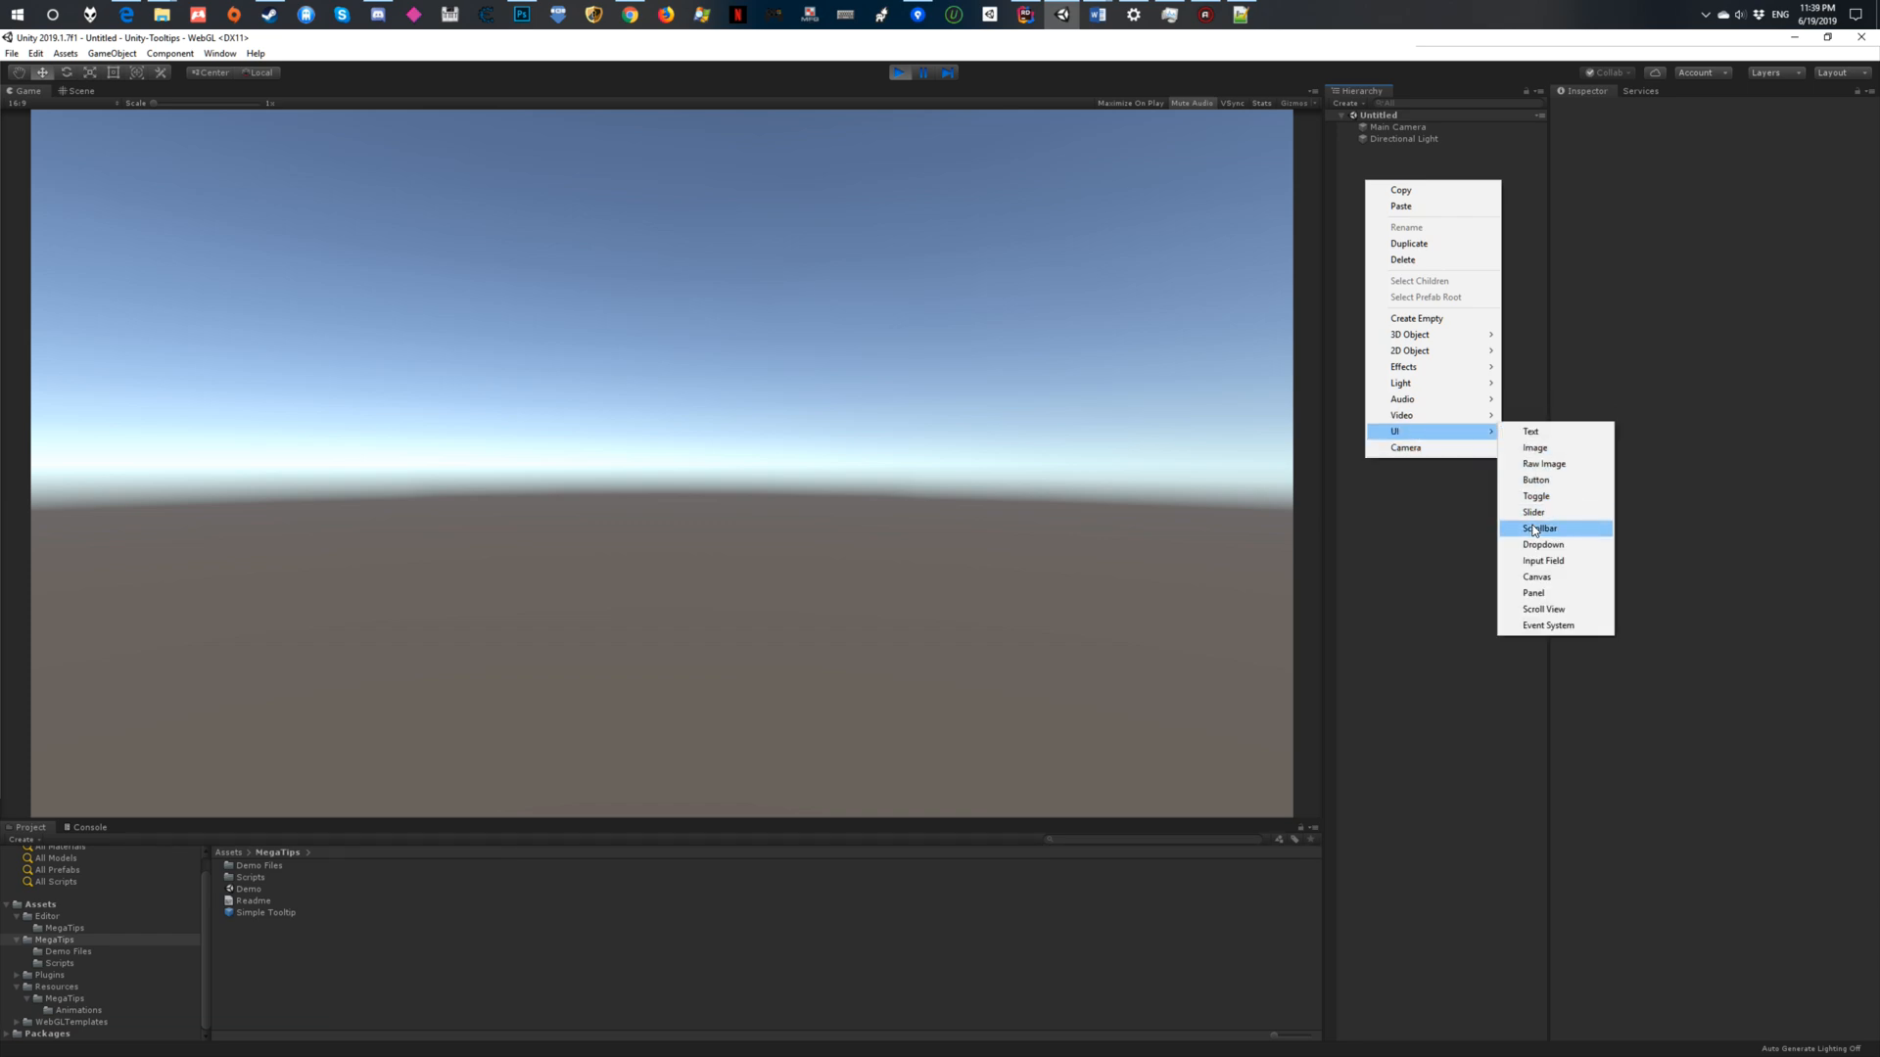
Create a UI button in the scene and add the ToolTip Message component to it.
{"action": "left_click", "coordinate": [1545, 479]}
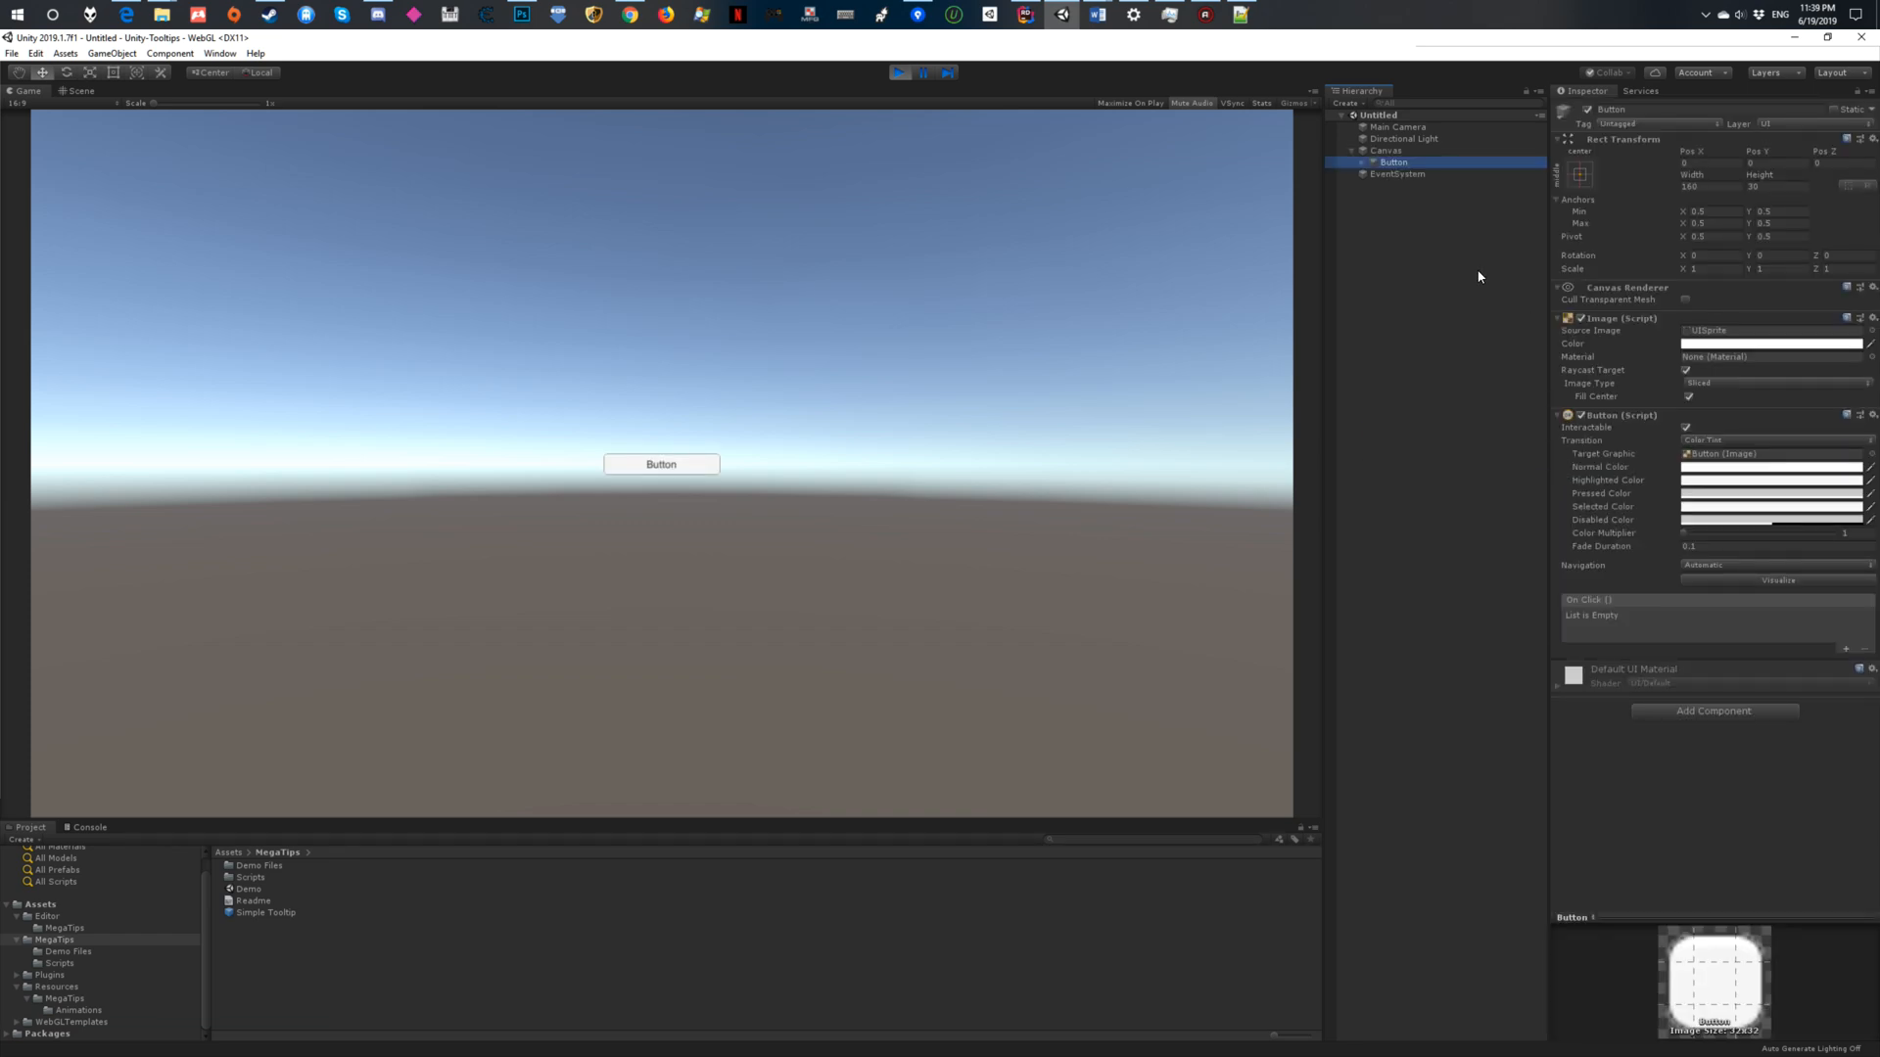
{"action": "left_click", "coordinate": [1682, 712]}
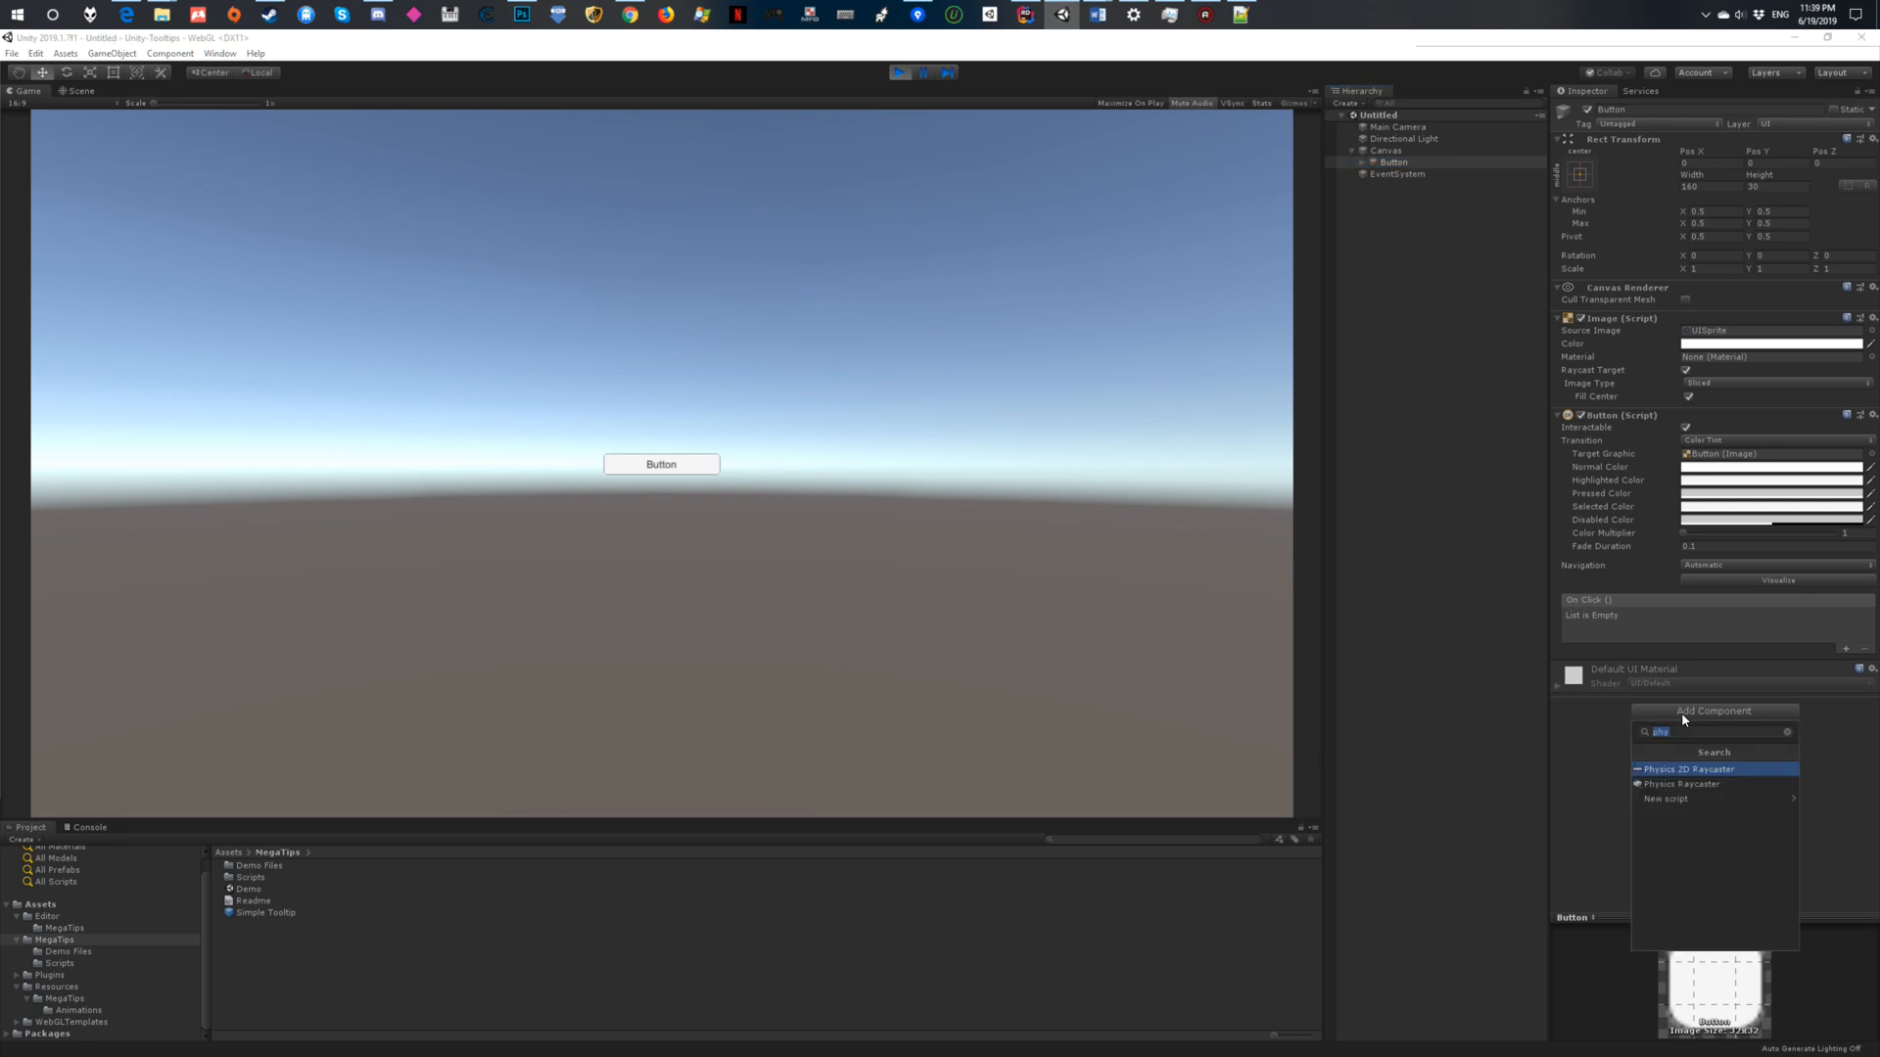
{"action": "type", "text": "t"}
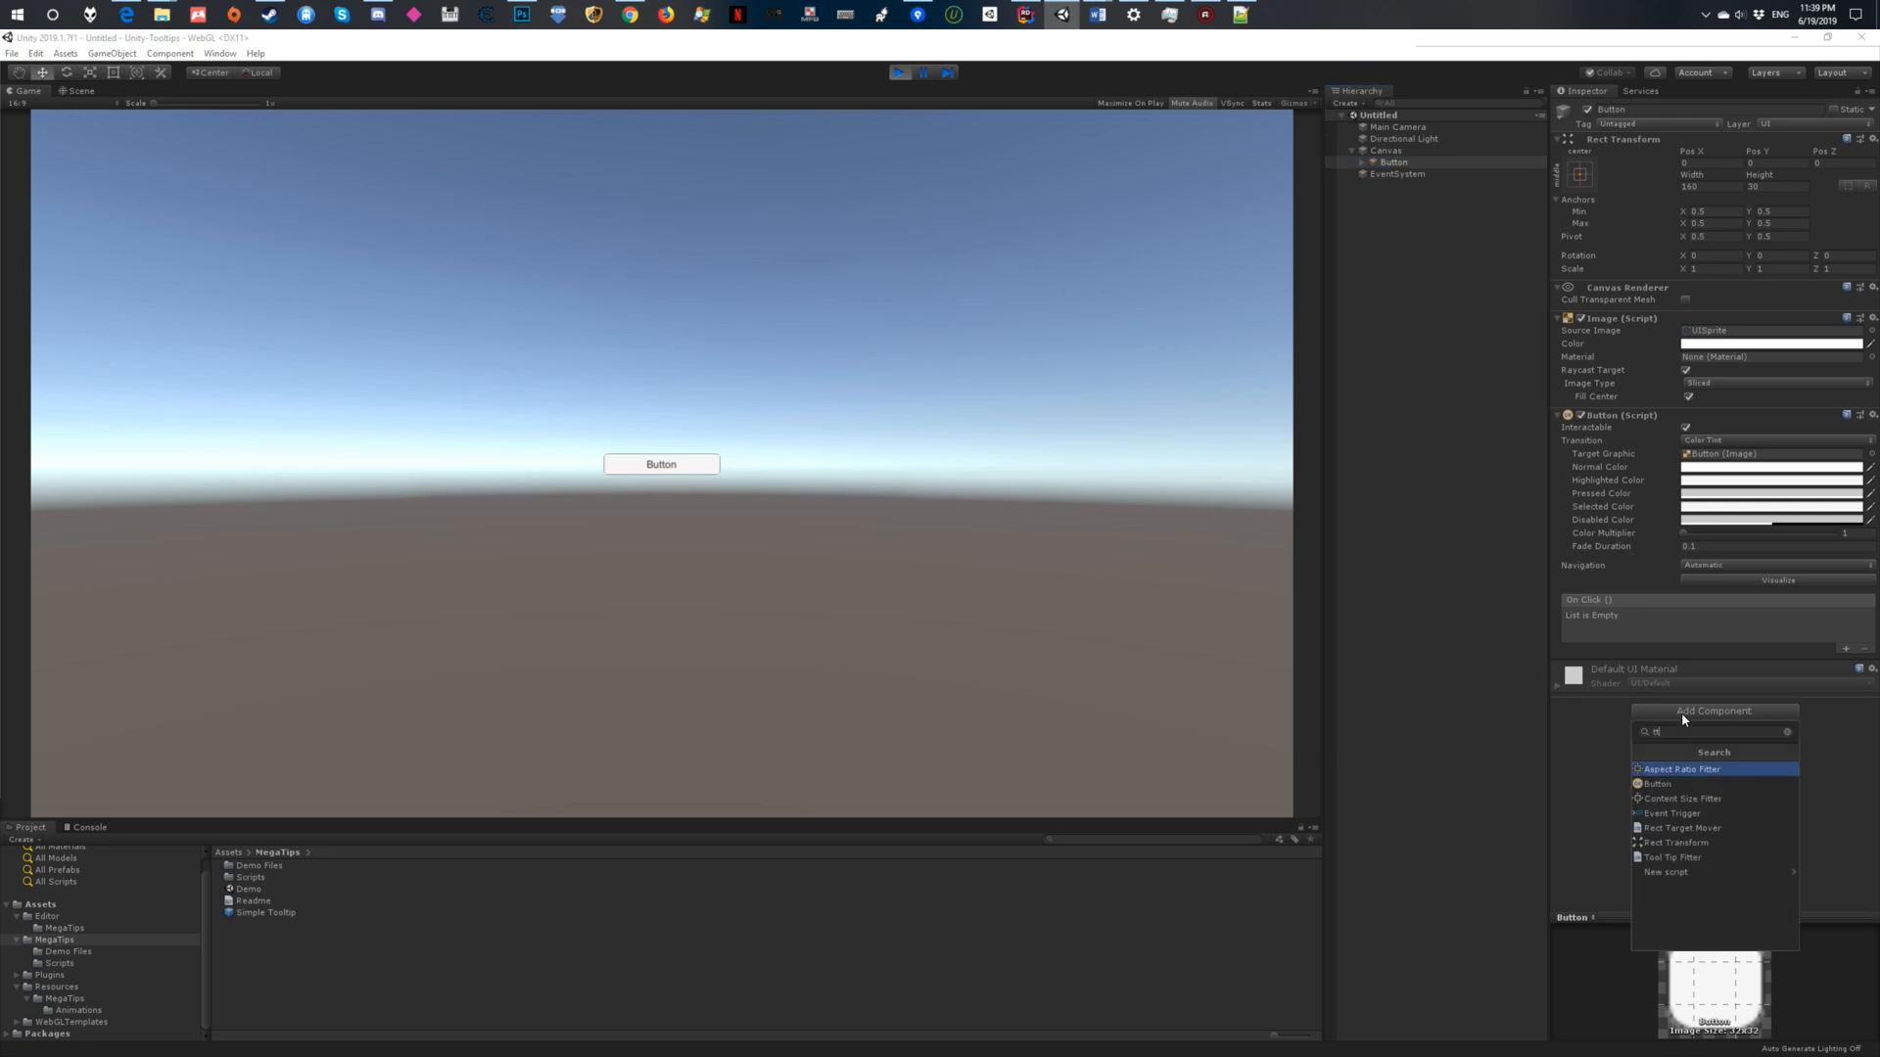
{"action": "type", "text": "oolt"}
{"action": "key", "text": "Down"}
{"action": "key", "text": "Return"}
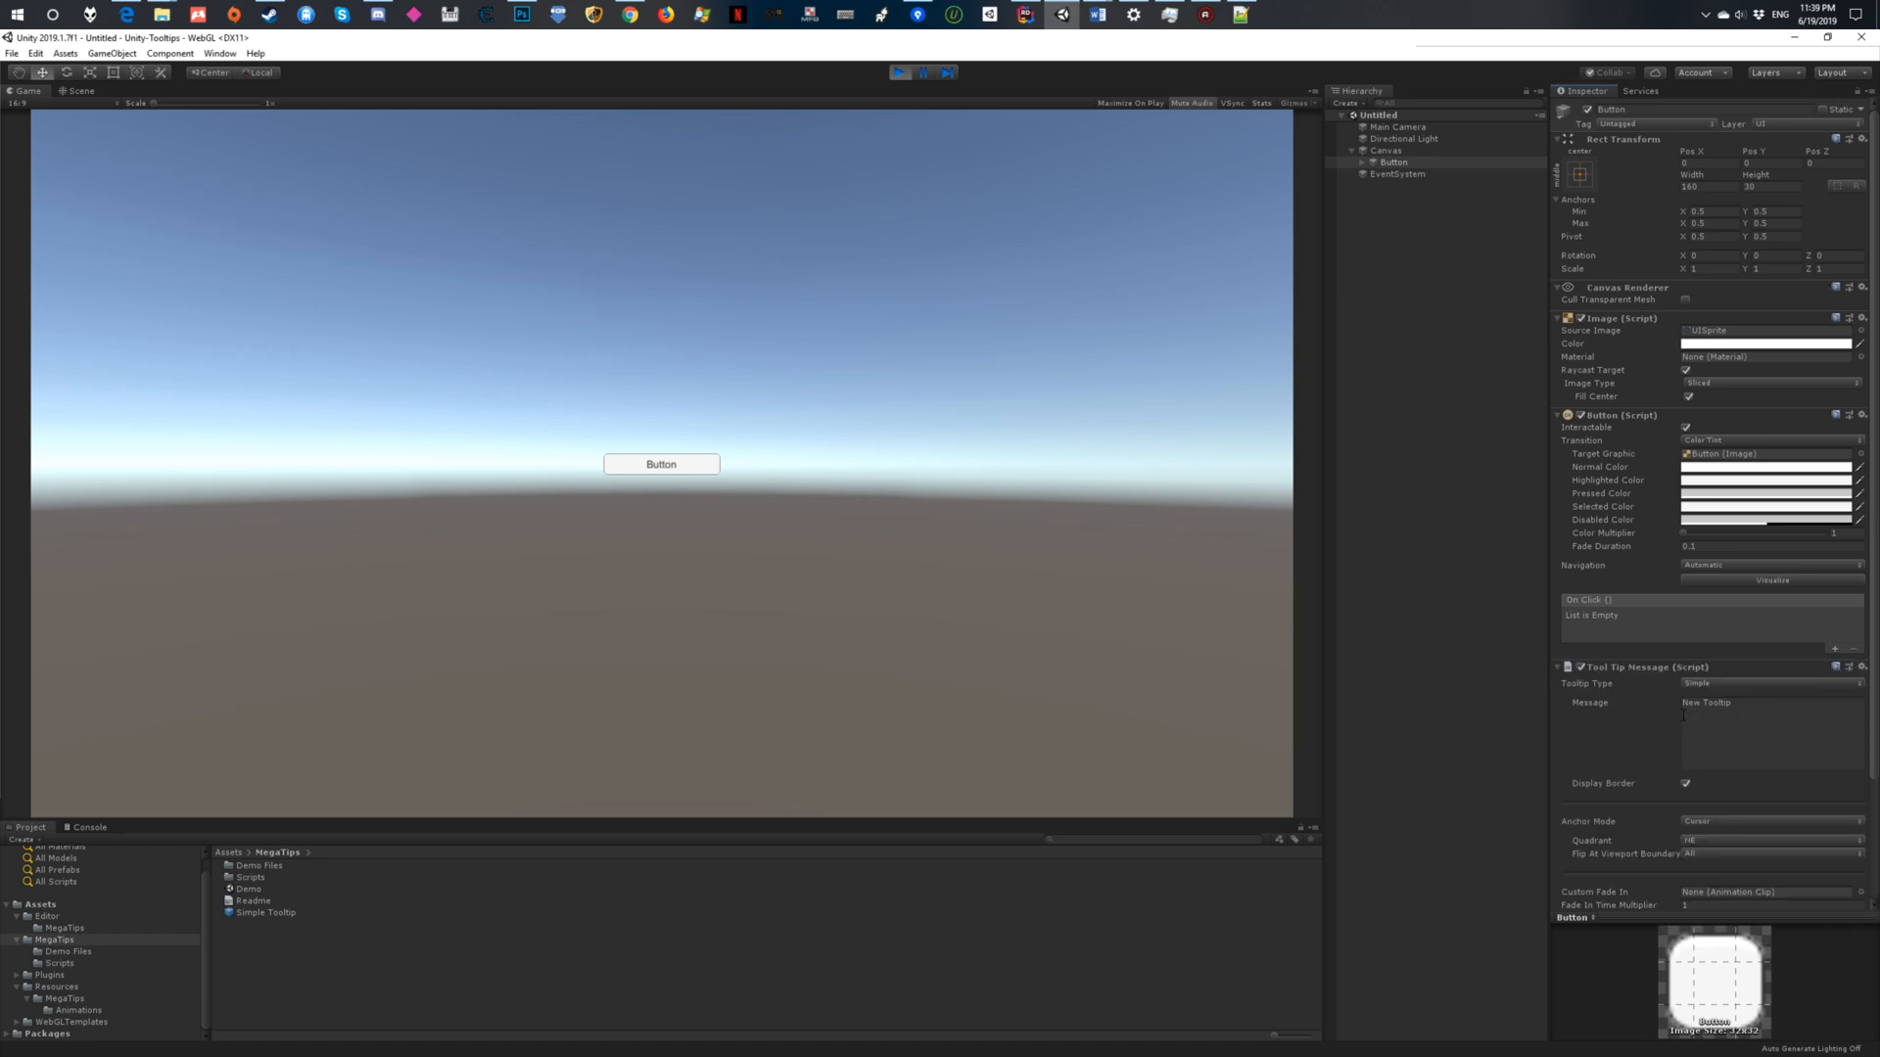
Set the button's tooltip message to "I'm a button!".
{"action": "scroll", "coordinate": [1709, 711], "scroll_direction": "down", "scroll_amount": 3}
{"action": "left_click", "coordinate": [1742, 561]}
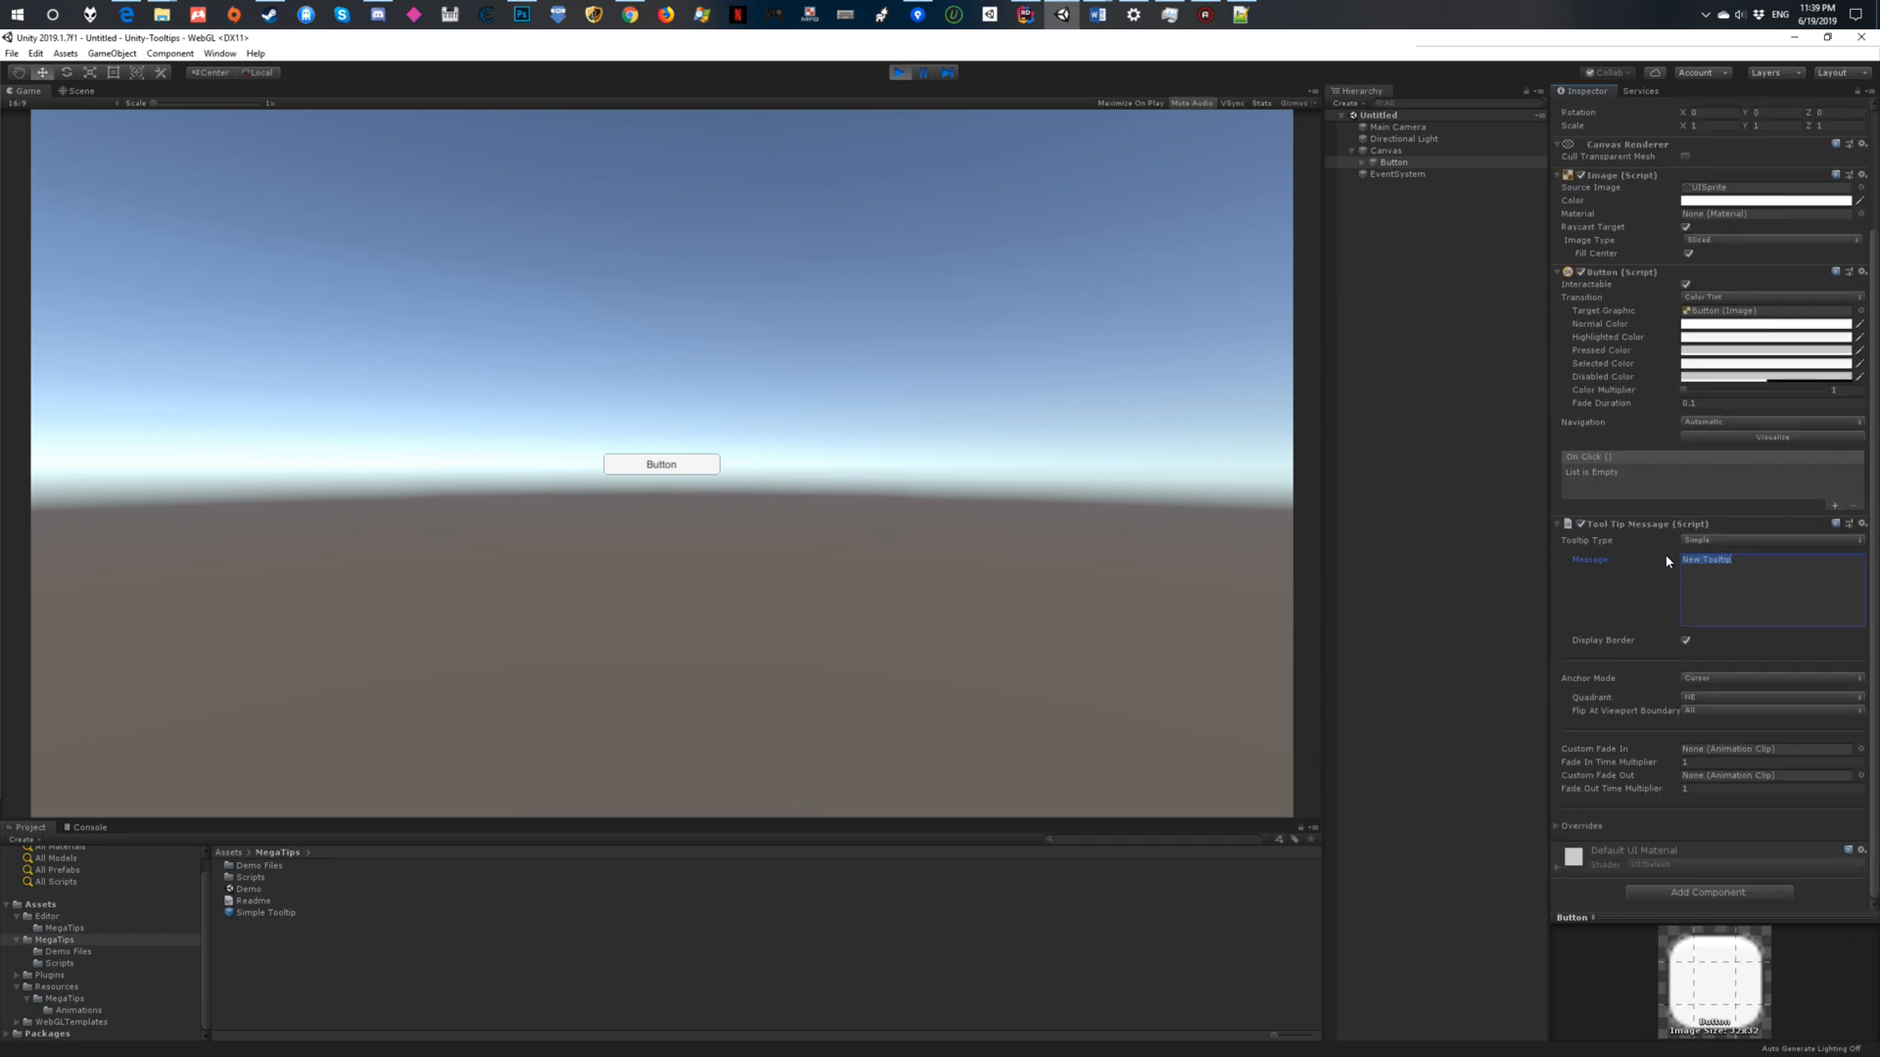
{"action": "type", "text": "I'm a butto"}
{"action": "left_click", "coordinate": [1396, 263]}
Create a 3D sphere and move it away from the button to an X position of about -3.37.
{"action": "right_click", "coordinate": [1376, 254]}
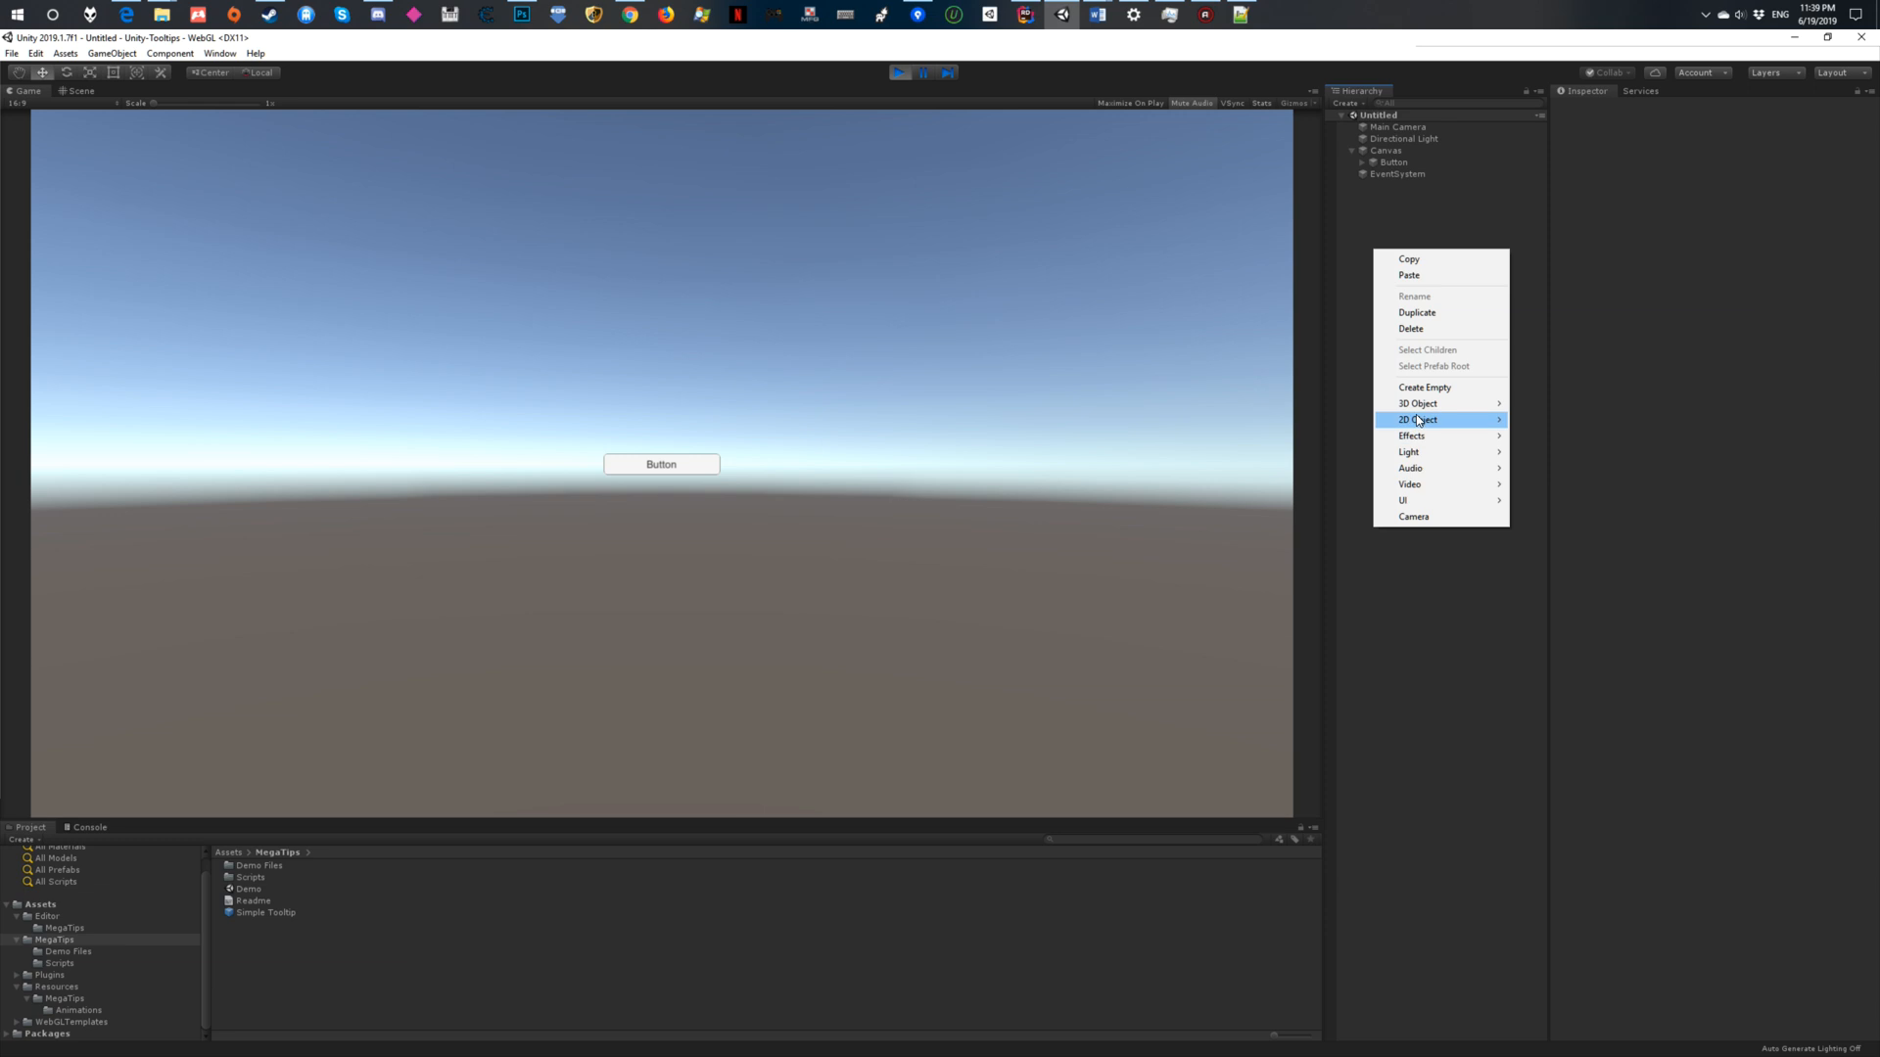
{"action": "mouse_move", "coordinate": [1426, 409]}
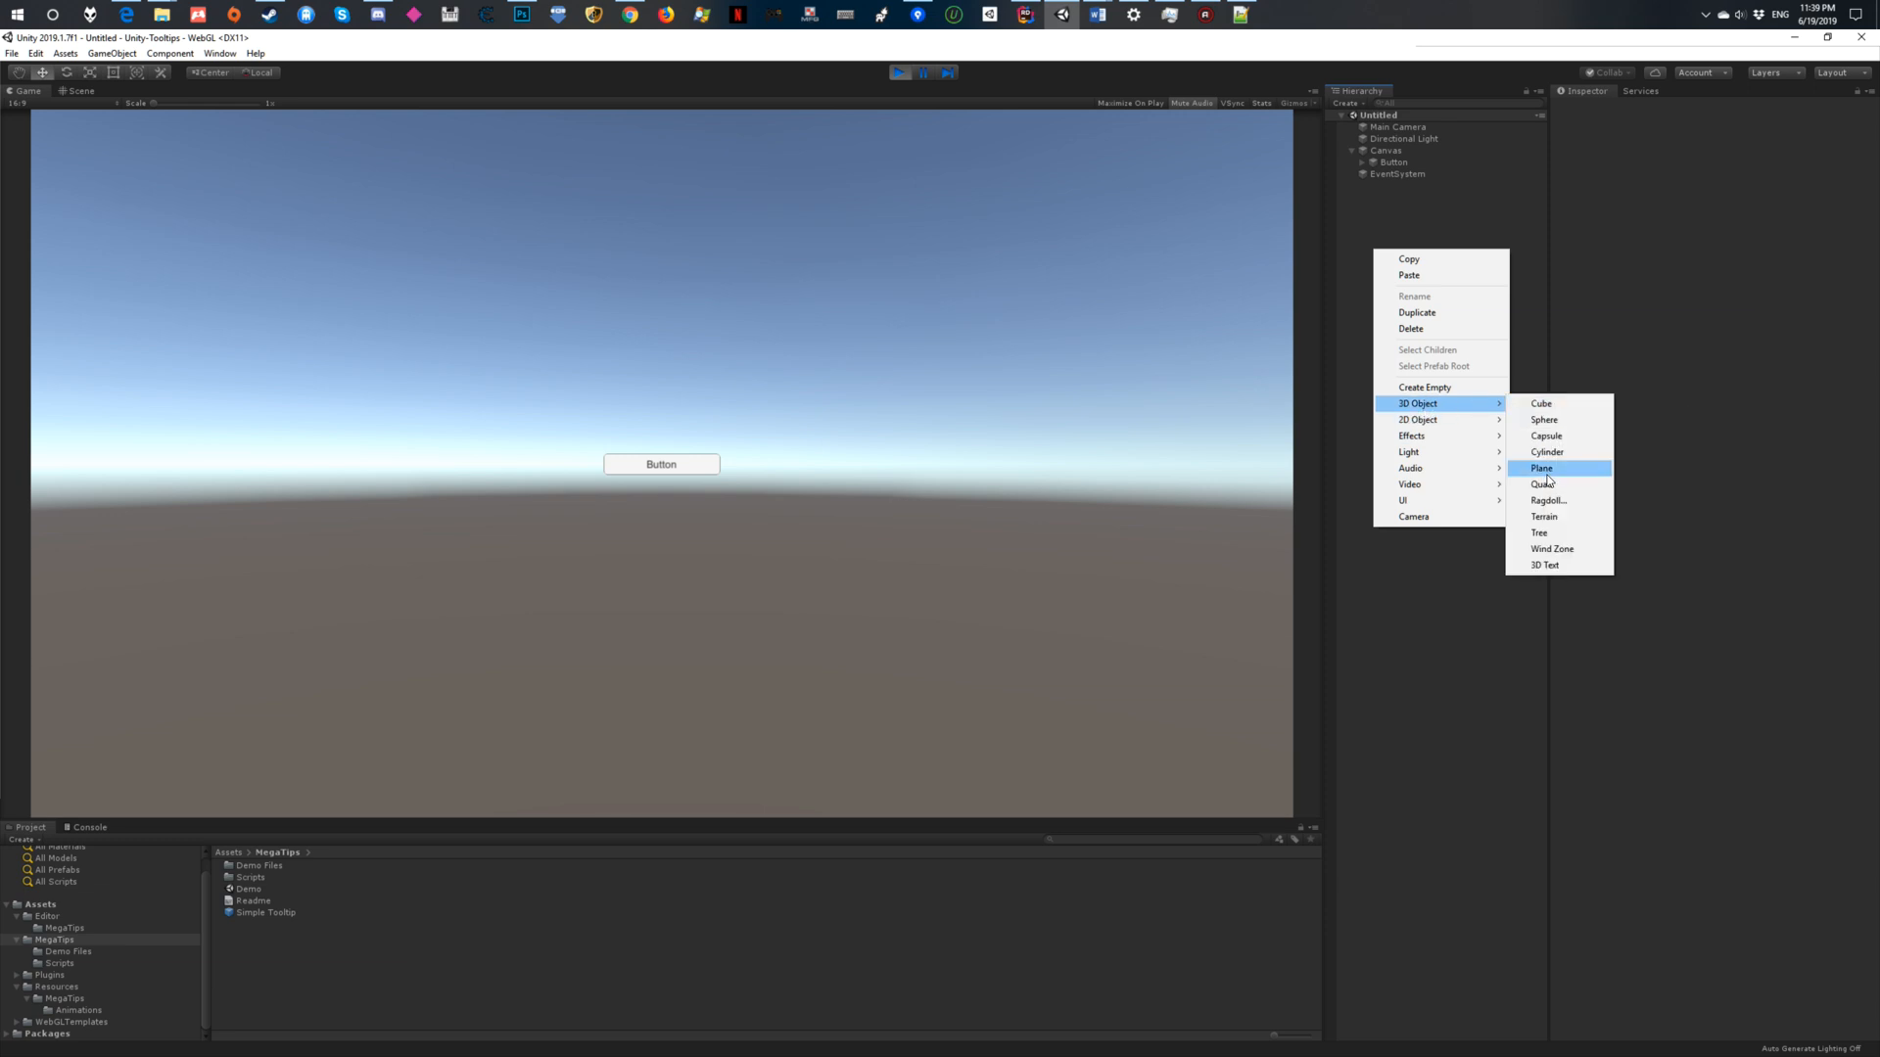
{"action": "left_click", "coordinate": [1560, 423]}
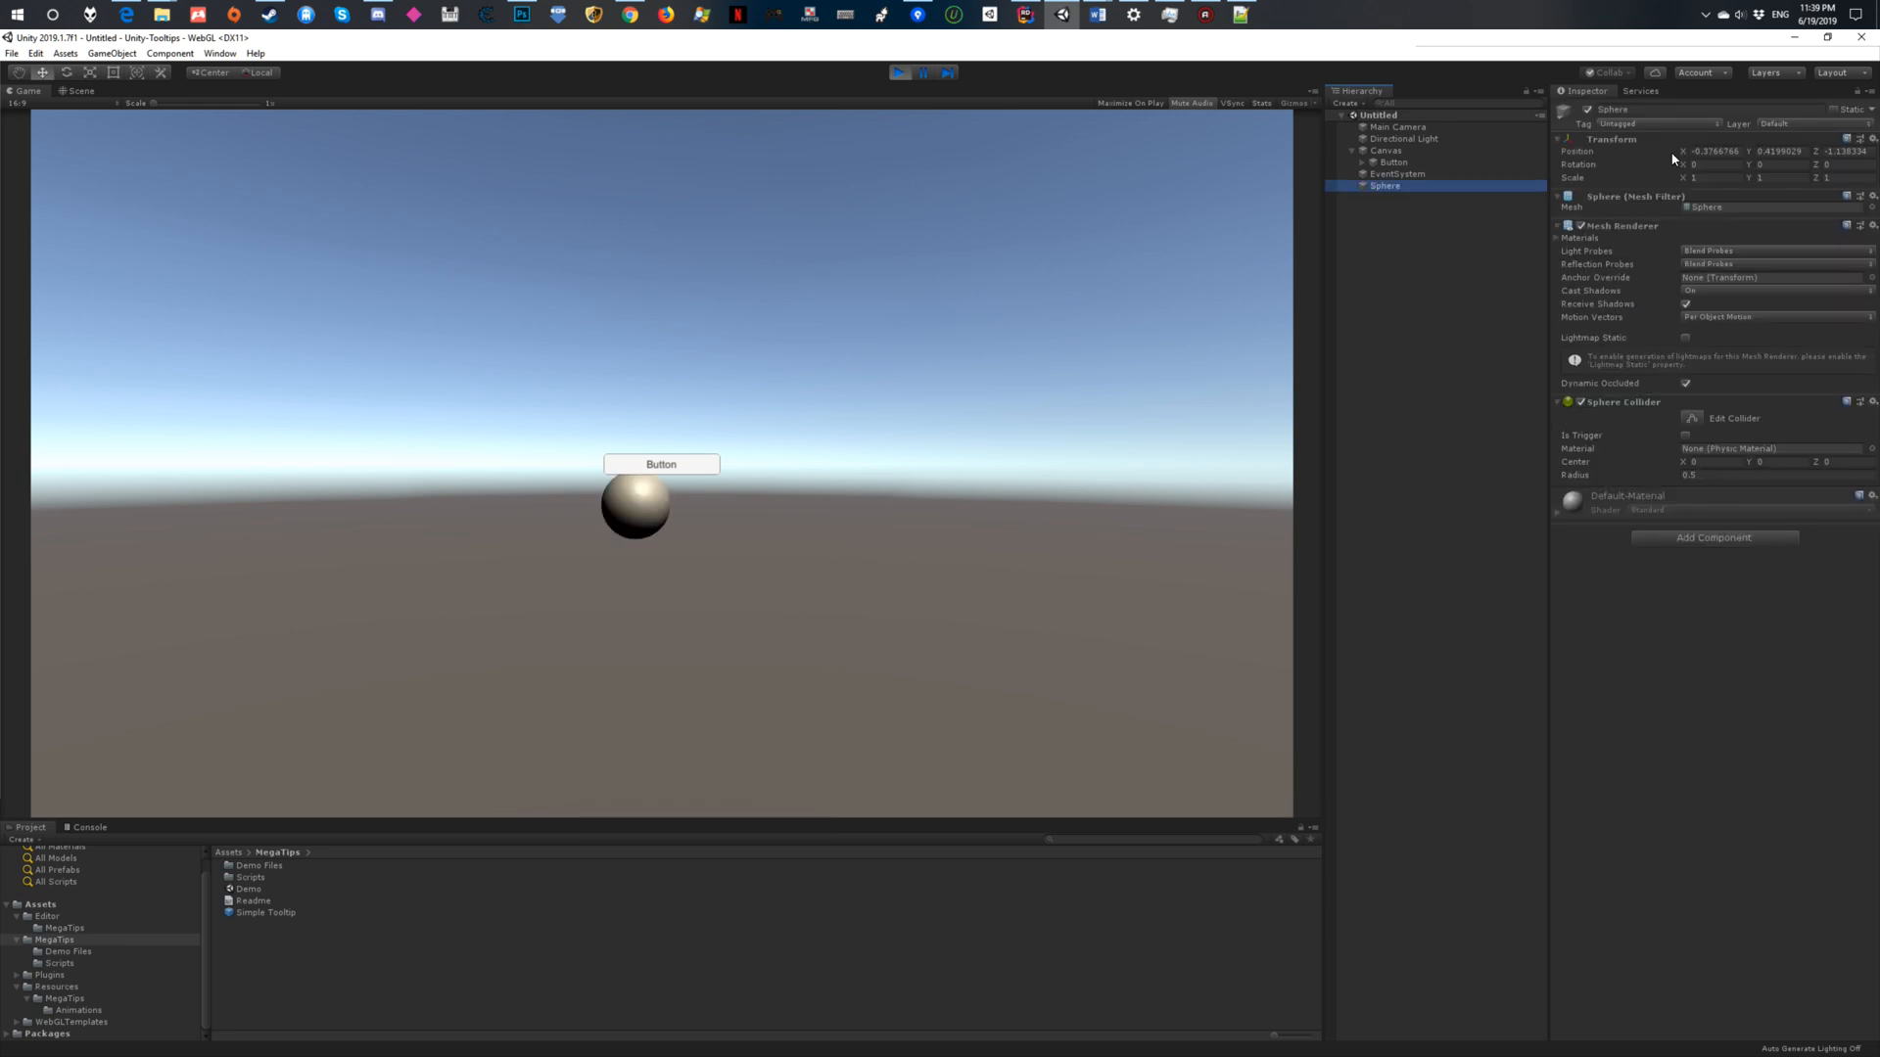
{"action": "left_click_drag", "start_coordinate": [1682, 152], "coordinate": [1608, 166]}
Add the ToolTip Message component to the sphere with the message "I am a sphere!".
{"action": "left_click", "coordinate": [1696, 536]}
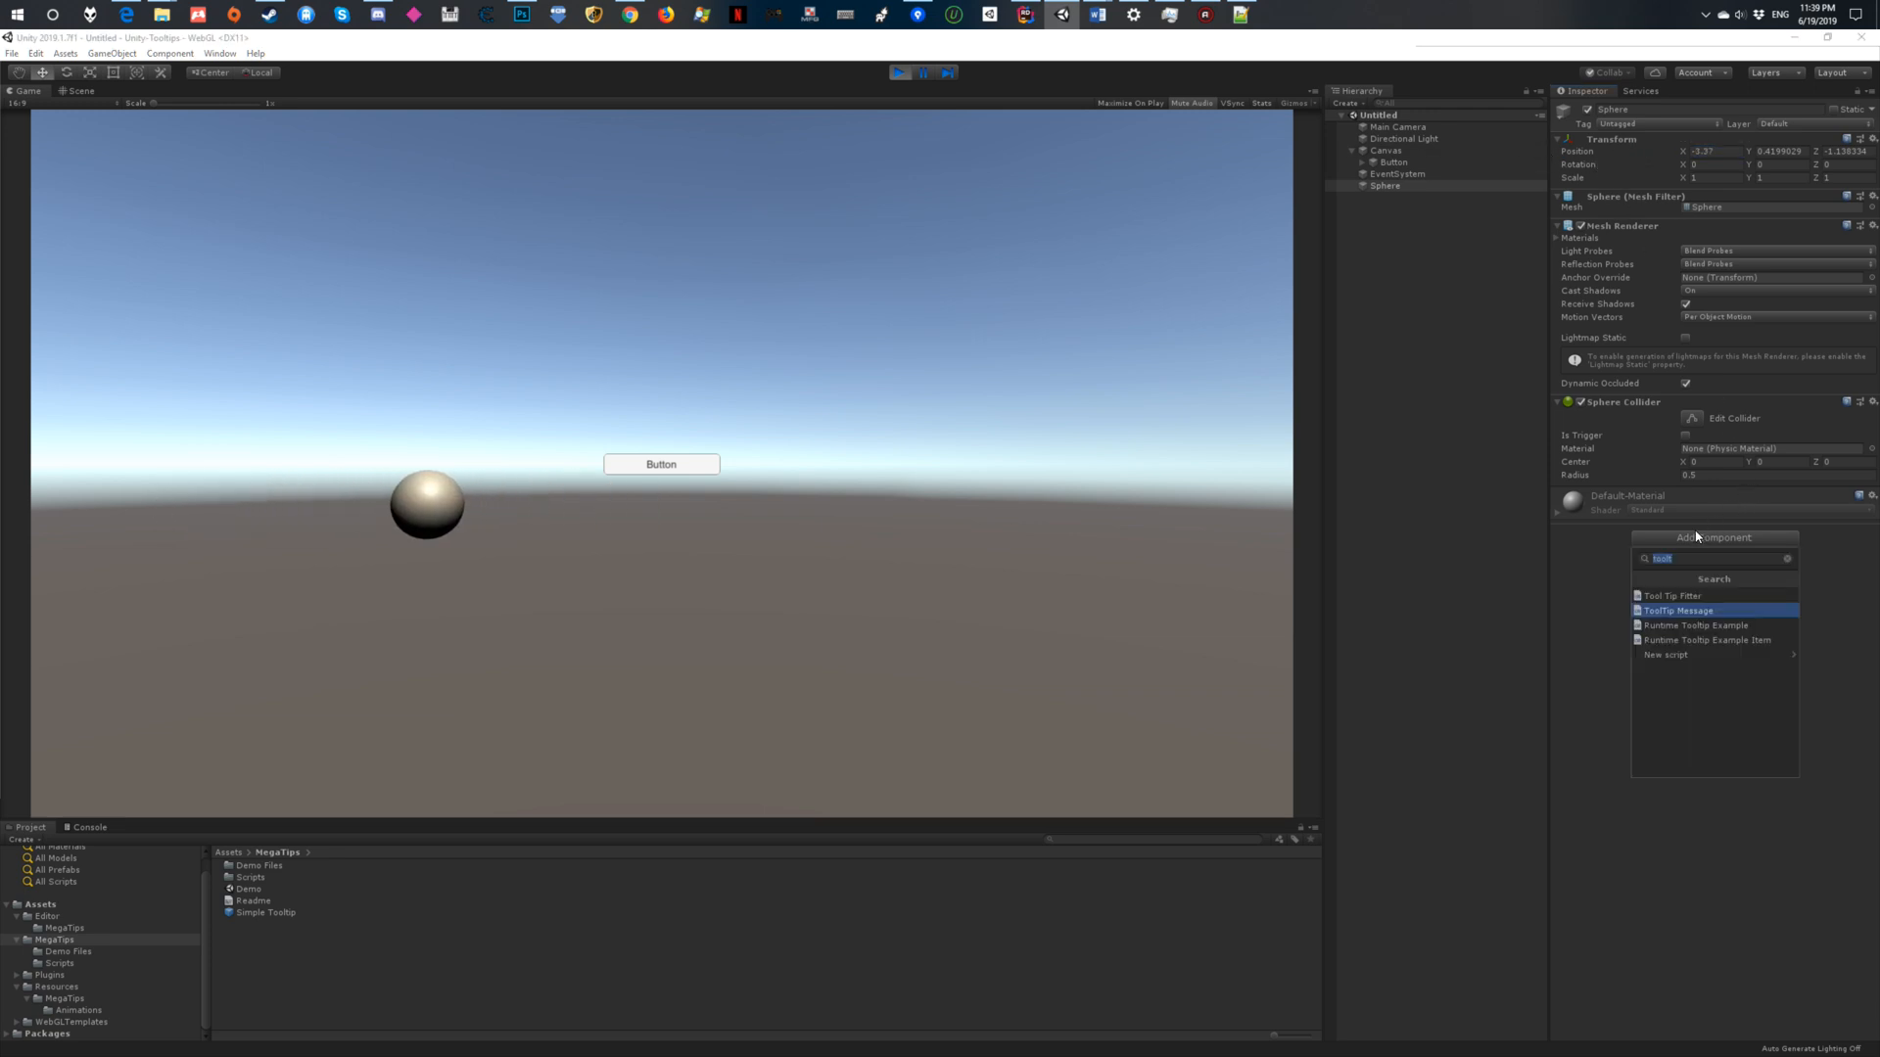
{"action": "left_click", "coordinate": [1673, 612]}
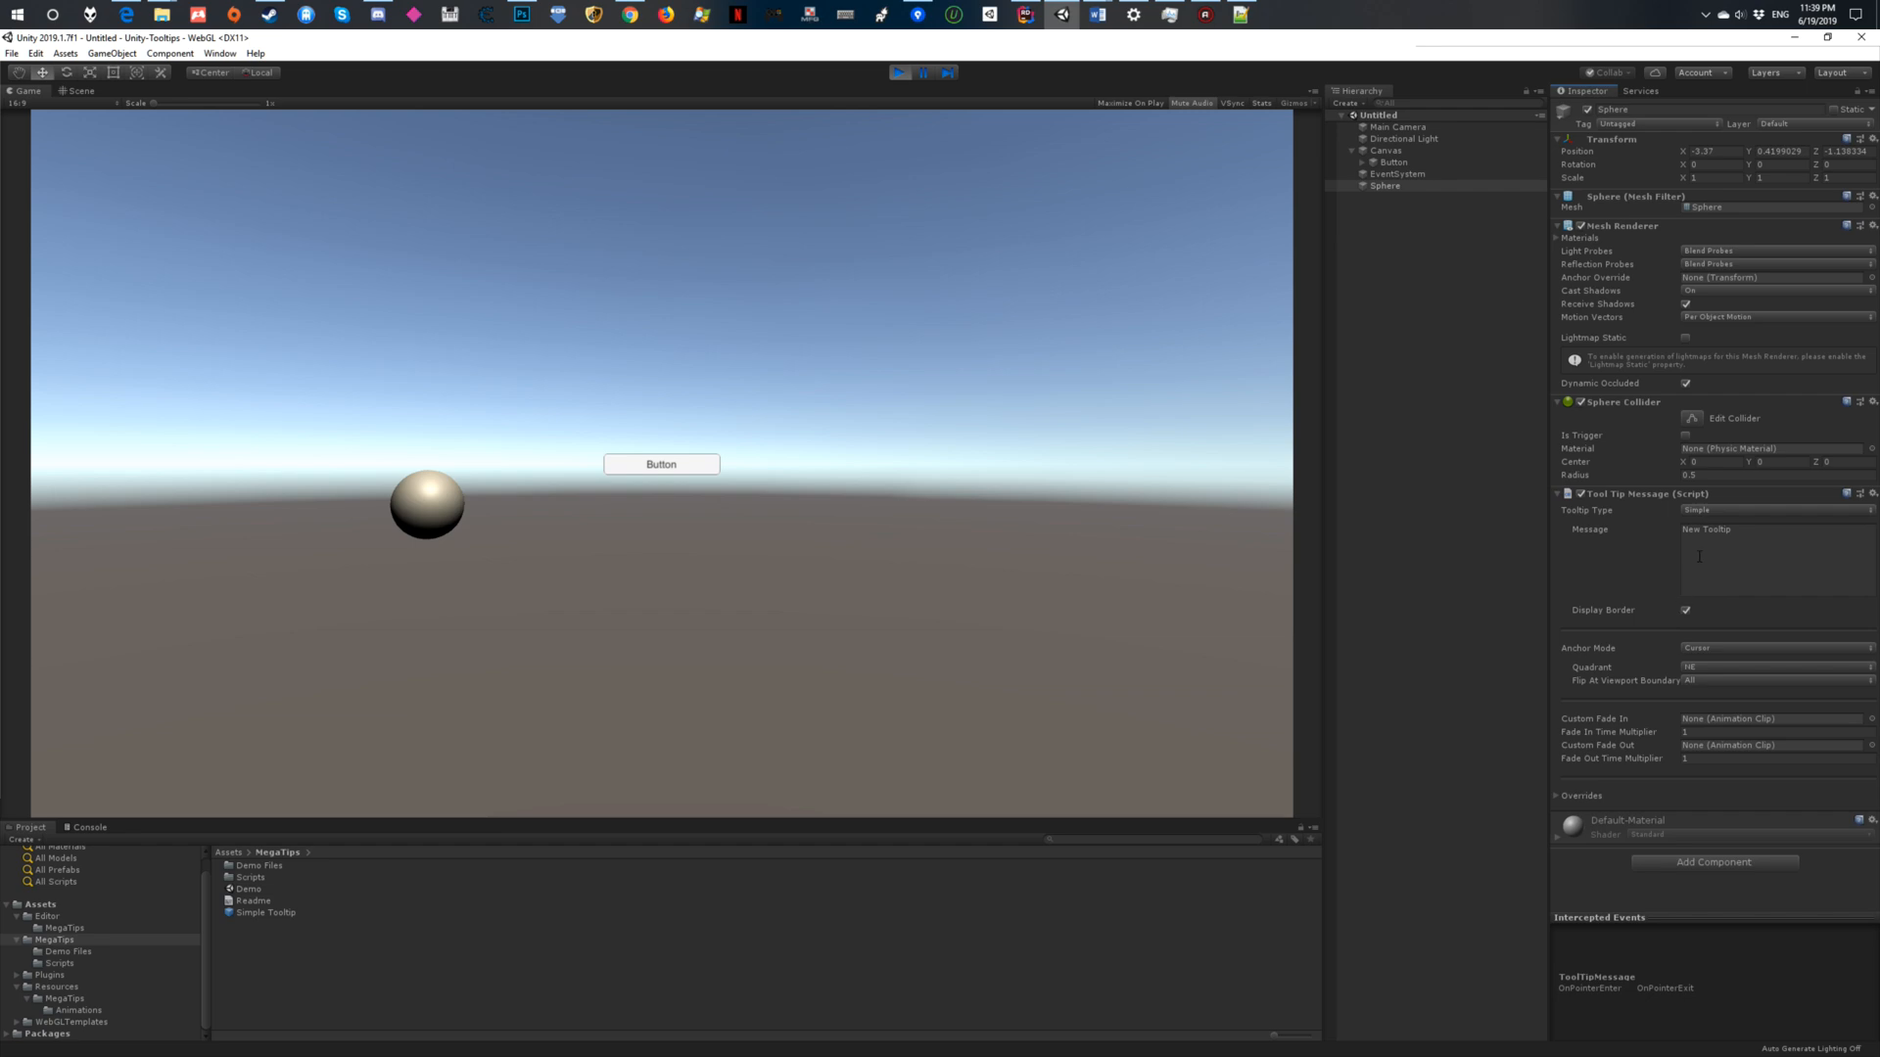
{"action": "left_click", "coordinate": [1752, 541]}
{"action": "type", "text": "I am a sphere!"}
{"action": "left_click", "coordinate": [1459, 438]}
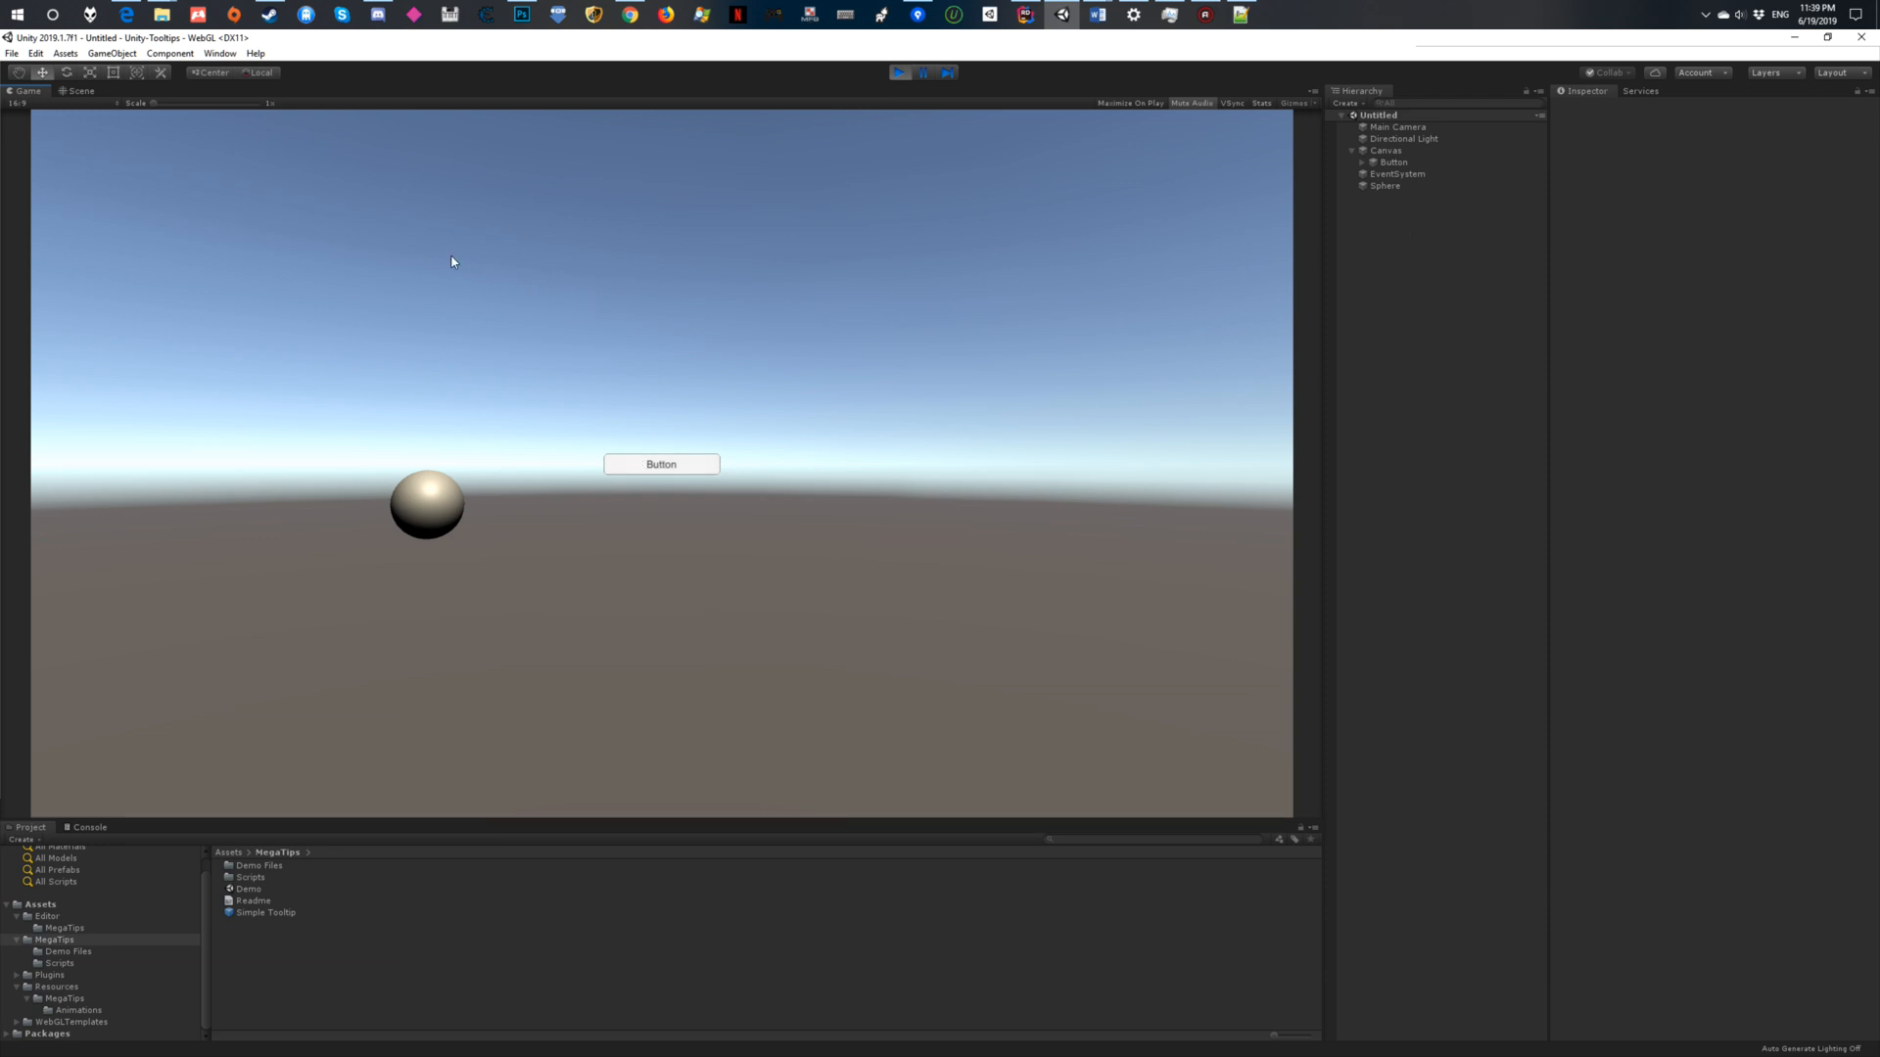
Add the MegaTips ToolTip System (Overlay) to the scene and show the settings of the MegaTips object.
{"action": "left_click", "coordinate": [230, 57]}
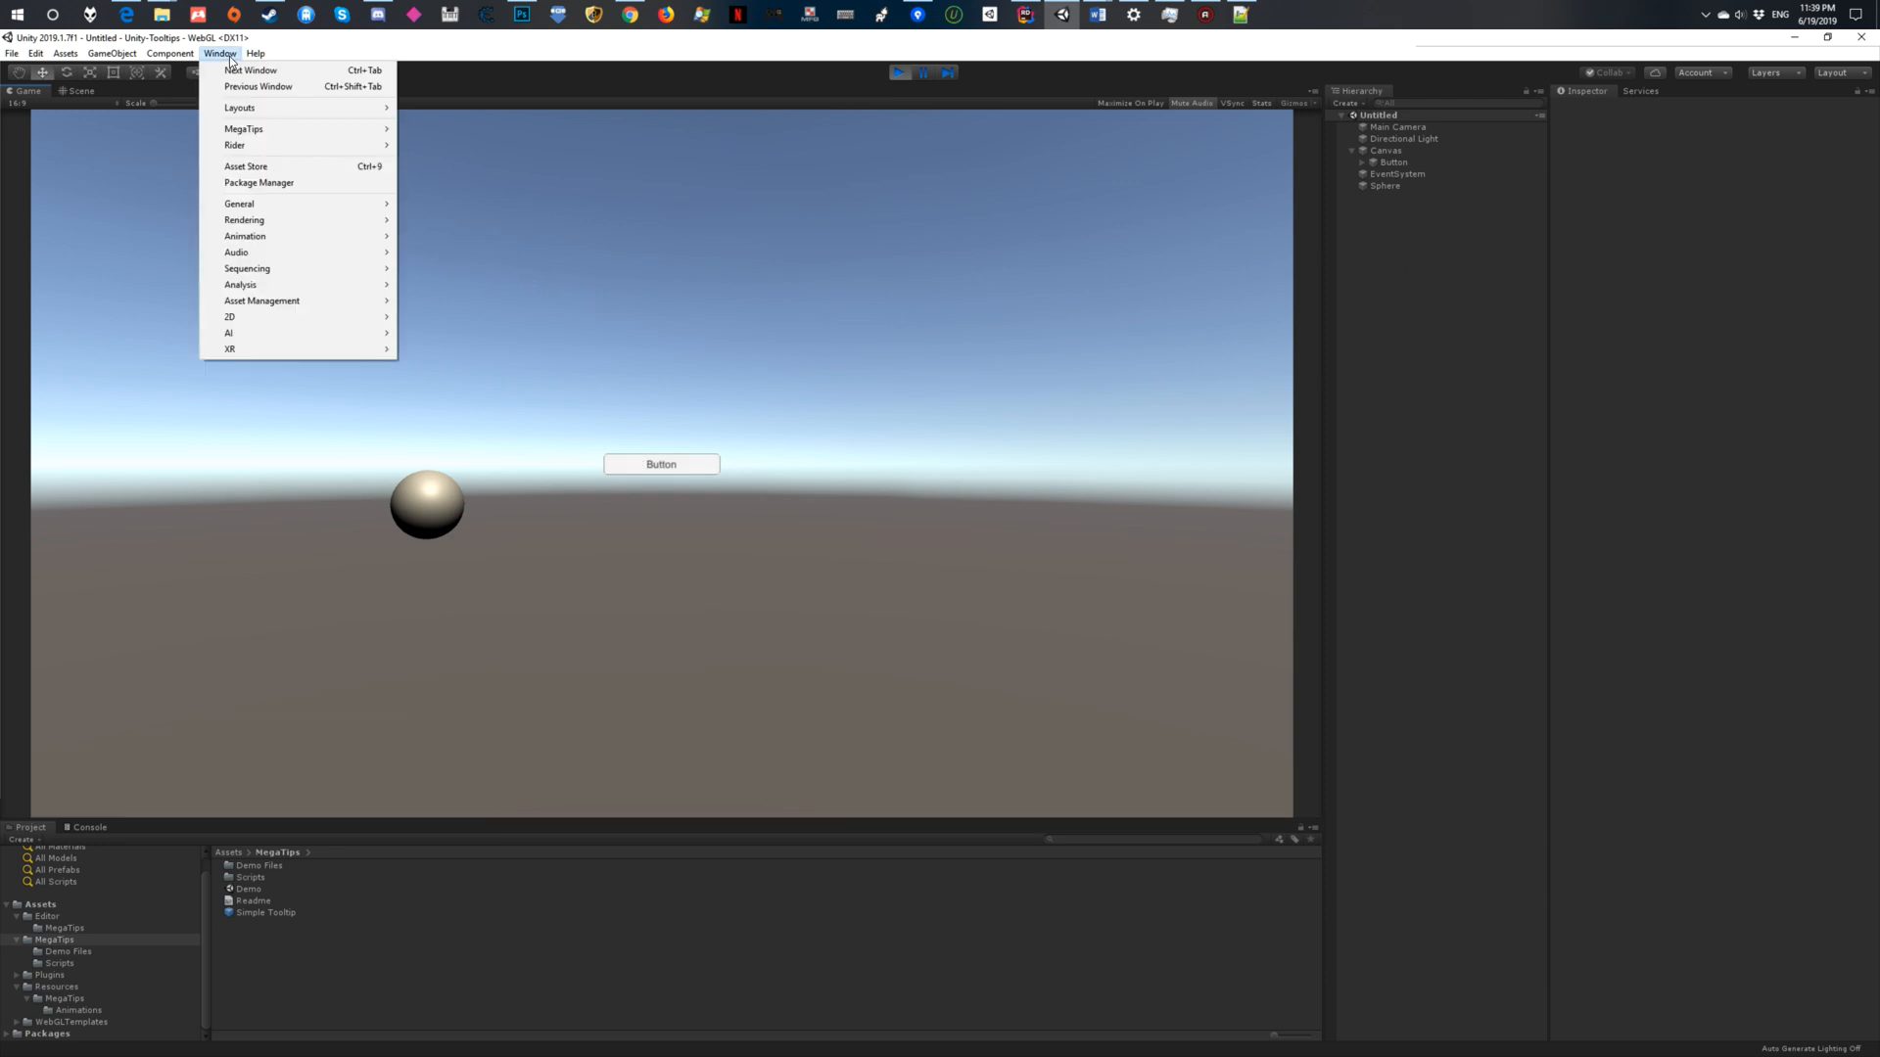
{"action": "mouse_move", "coordinate": [284, 131]}
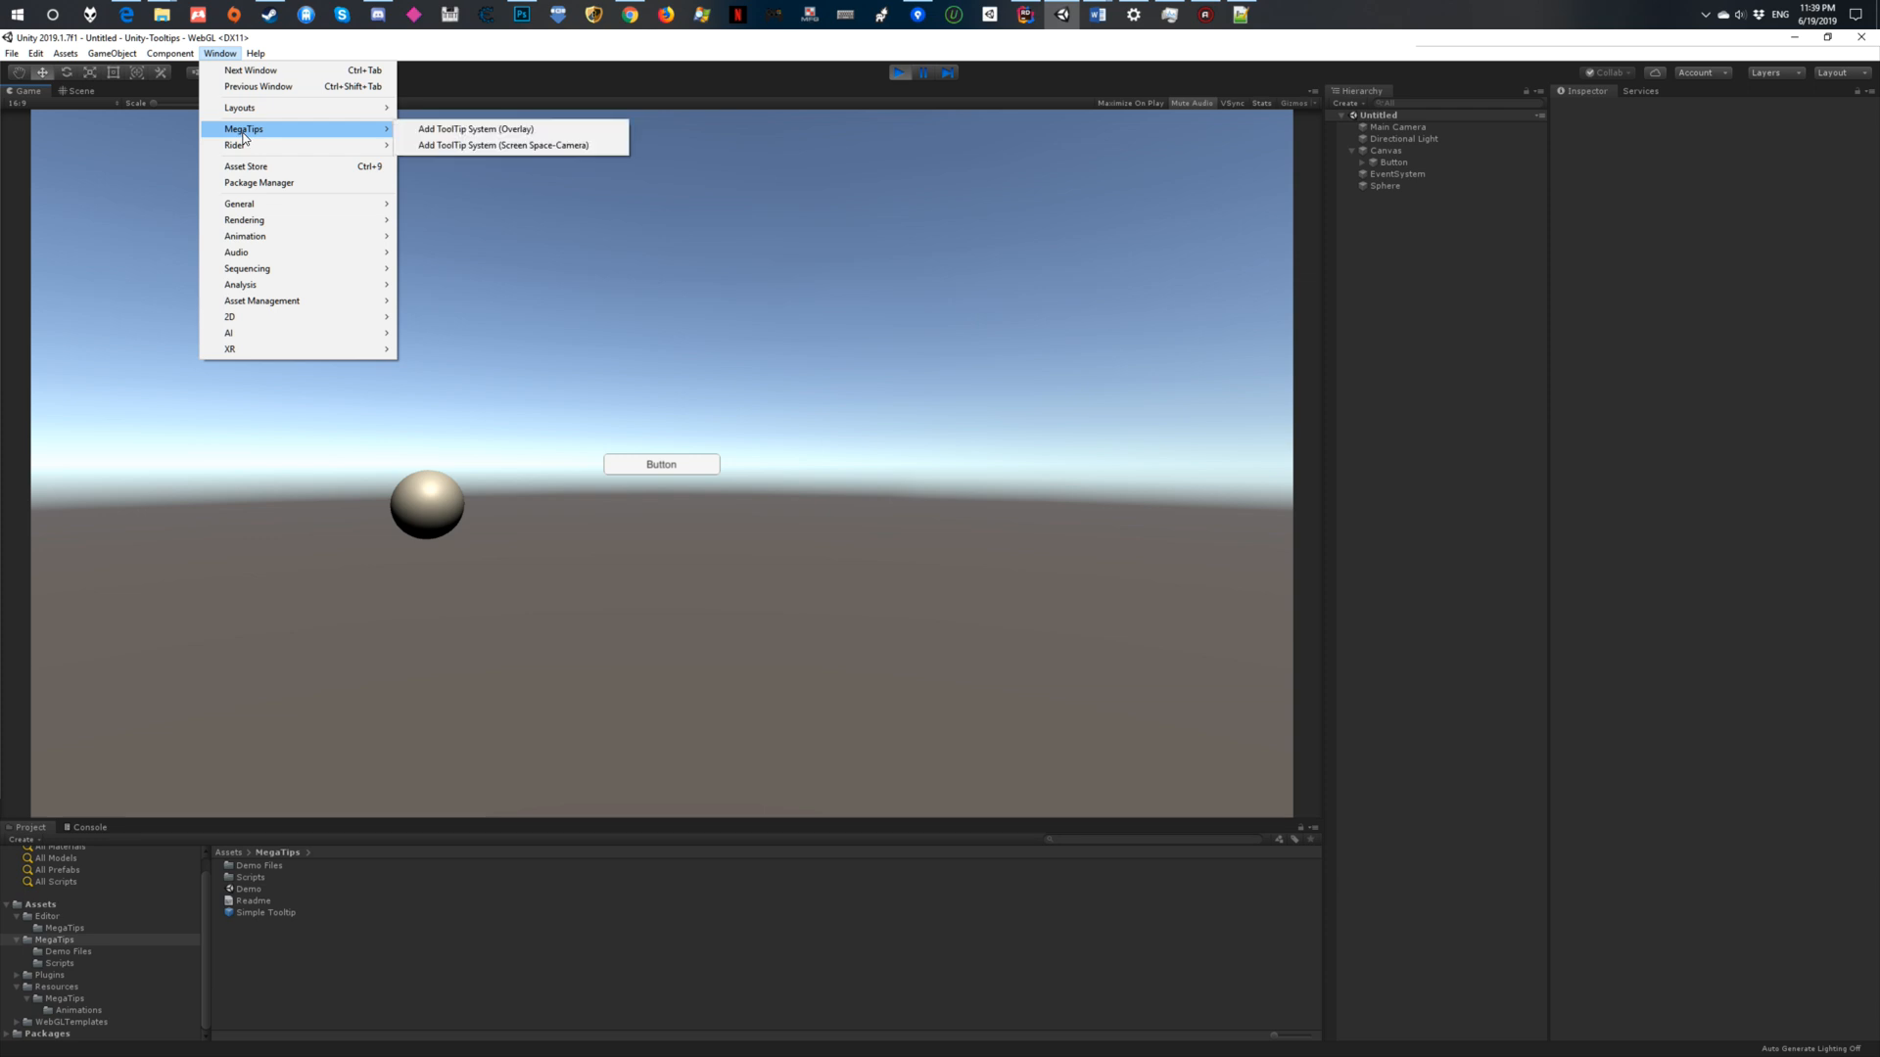
{"action": "left_click", "coordinate": [466, 131]}
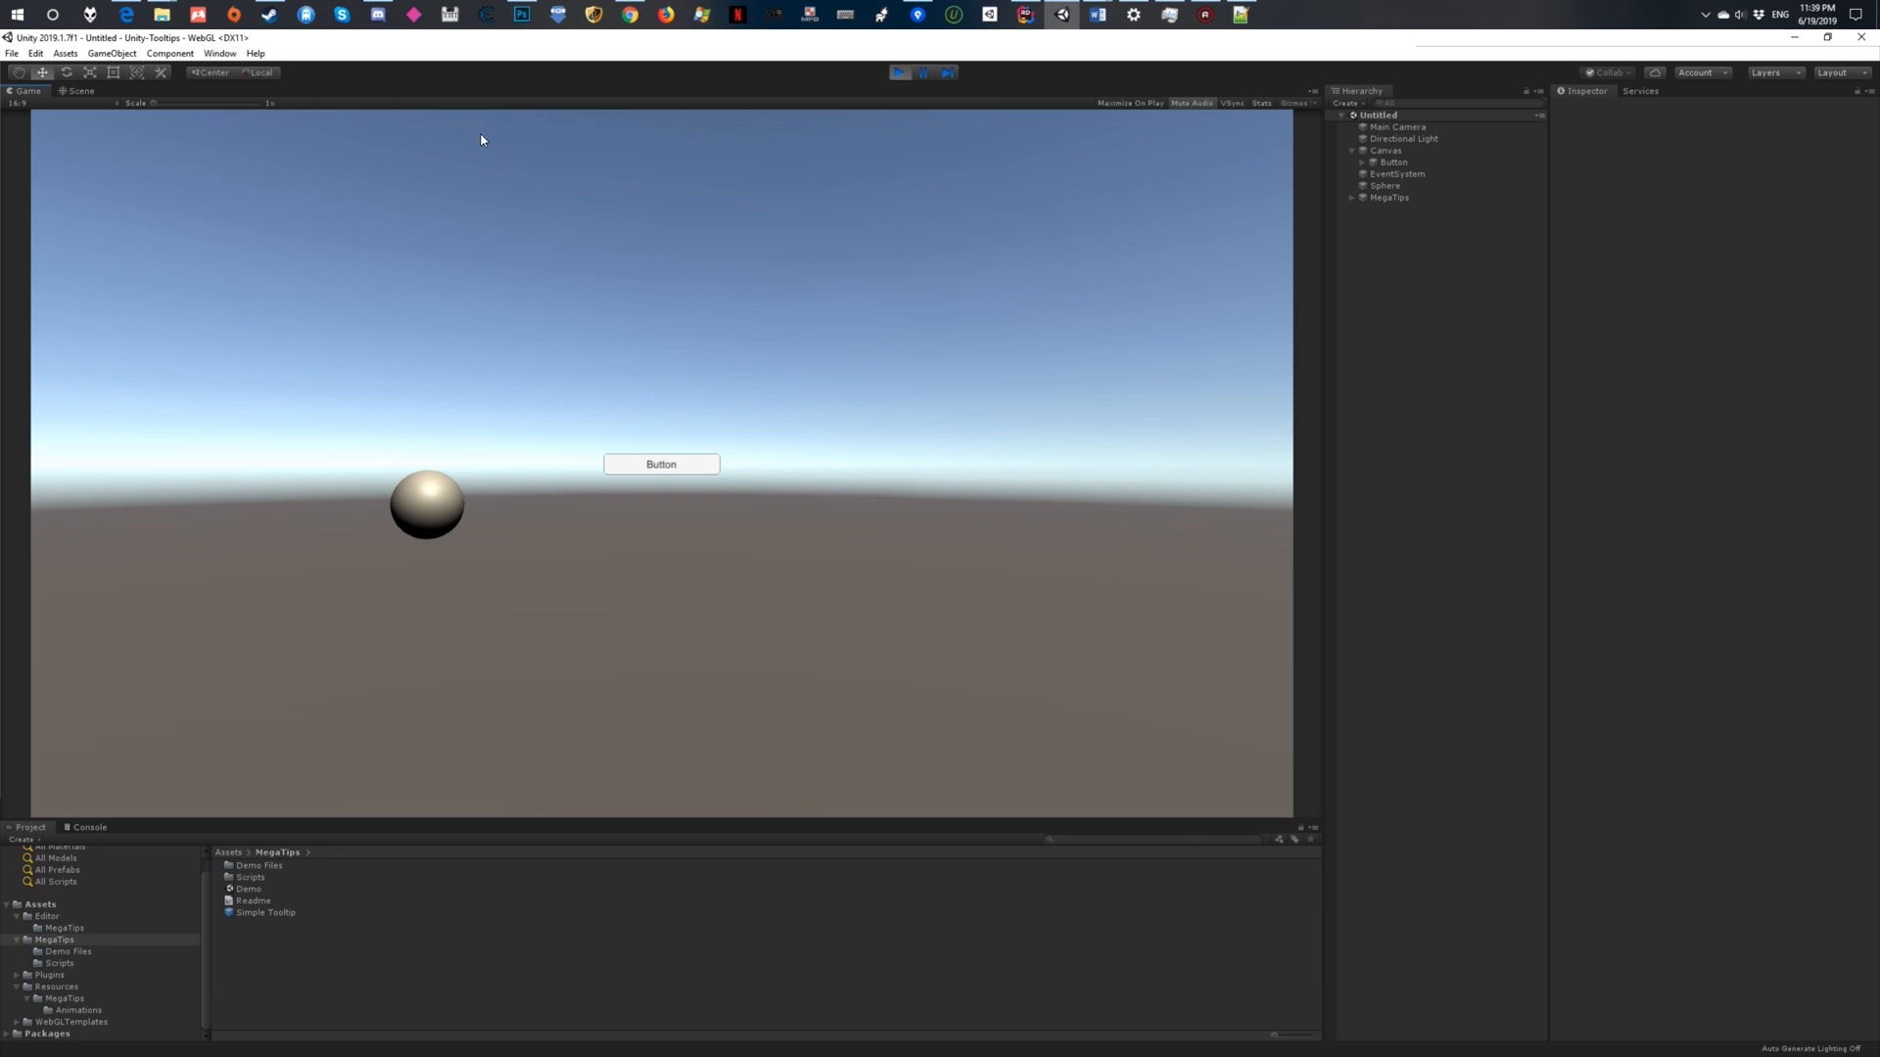
{"action": "left_click", "coordinate": [1391, 199]}
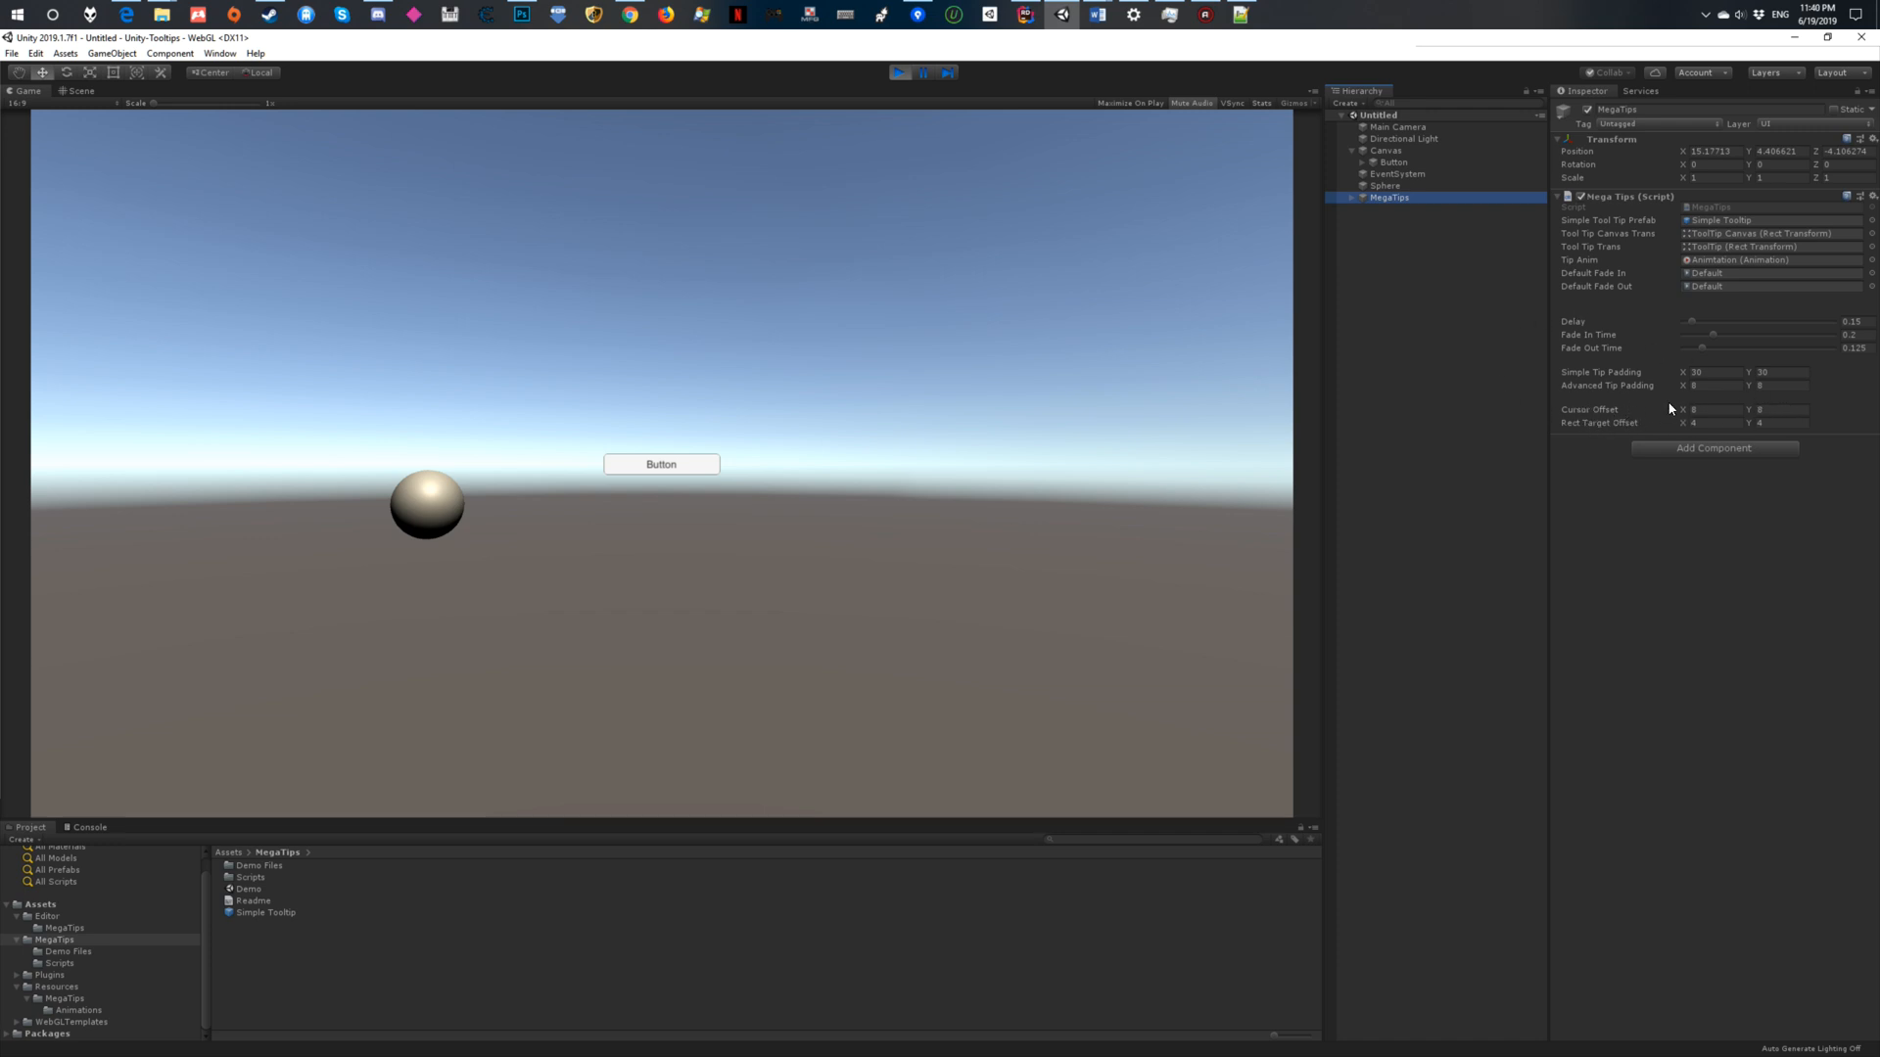
{"action": "left_click", "coordinate": [987, 405]}
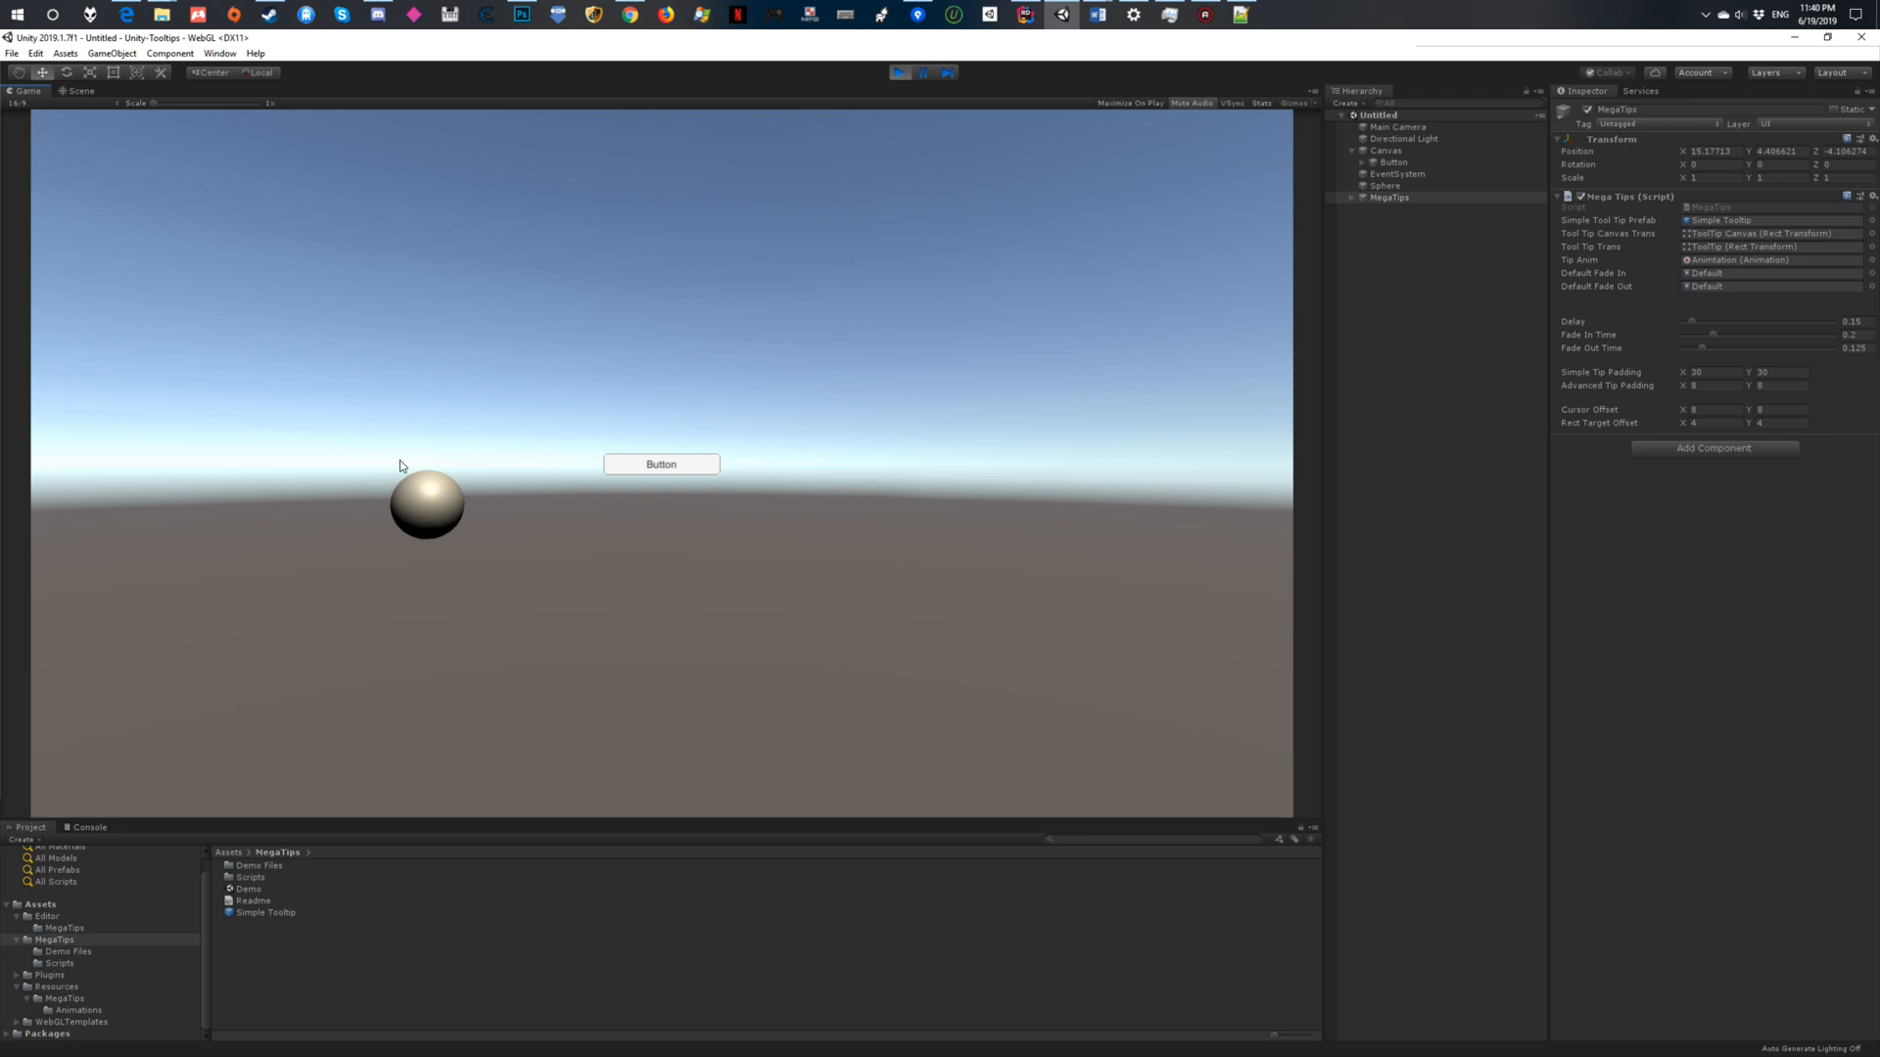
Add a Physics Raycaster component to the Main Camera so the sphere can trigger its tooltip.
{"action": "left_click", "coordinate": [1384, 128]}
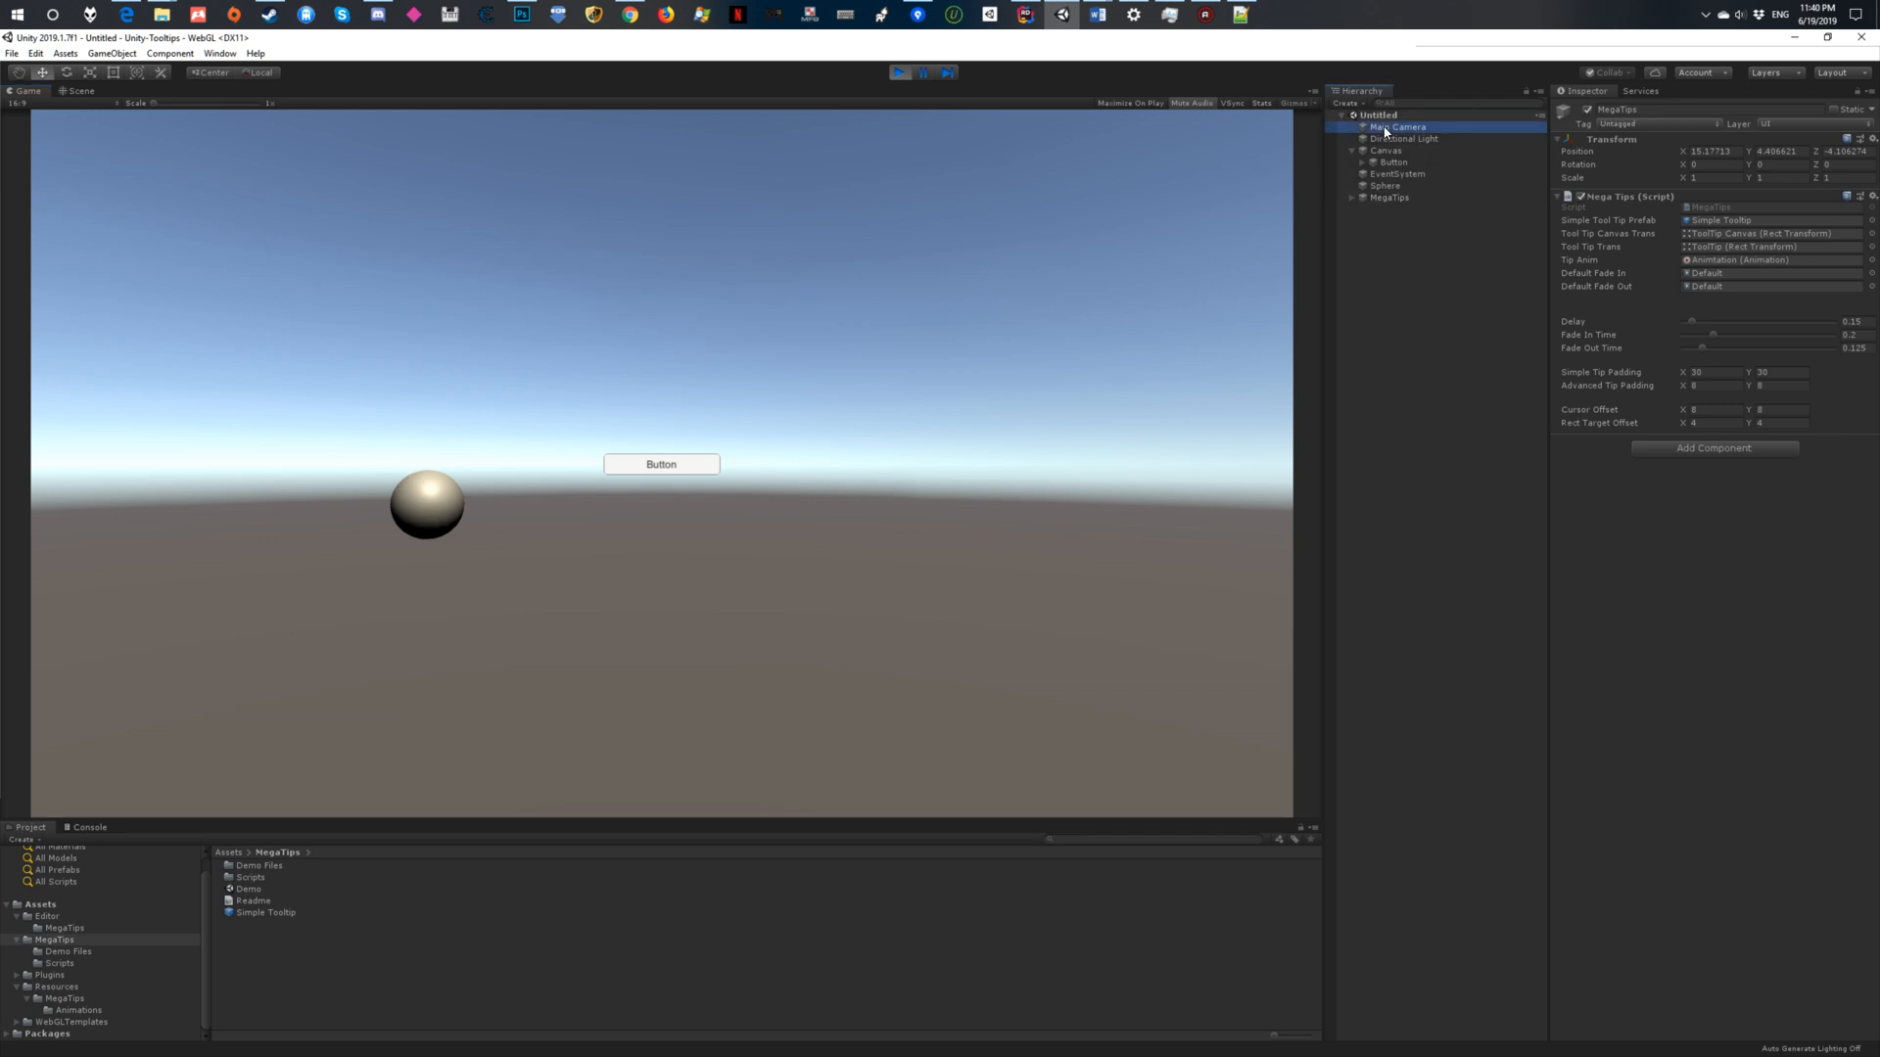
{"action": "left_click", "coordinate": [1684, 503]}
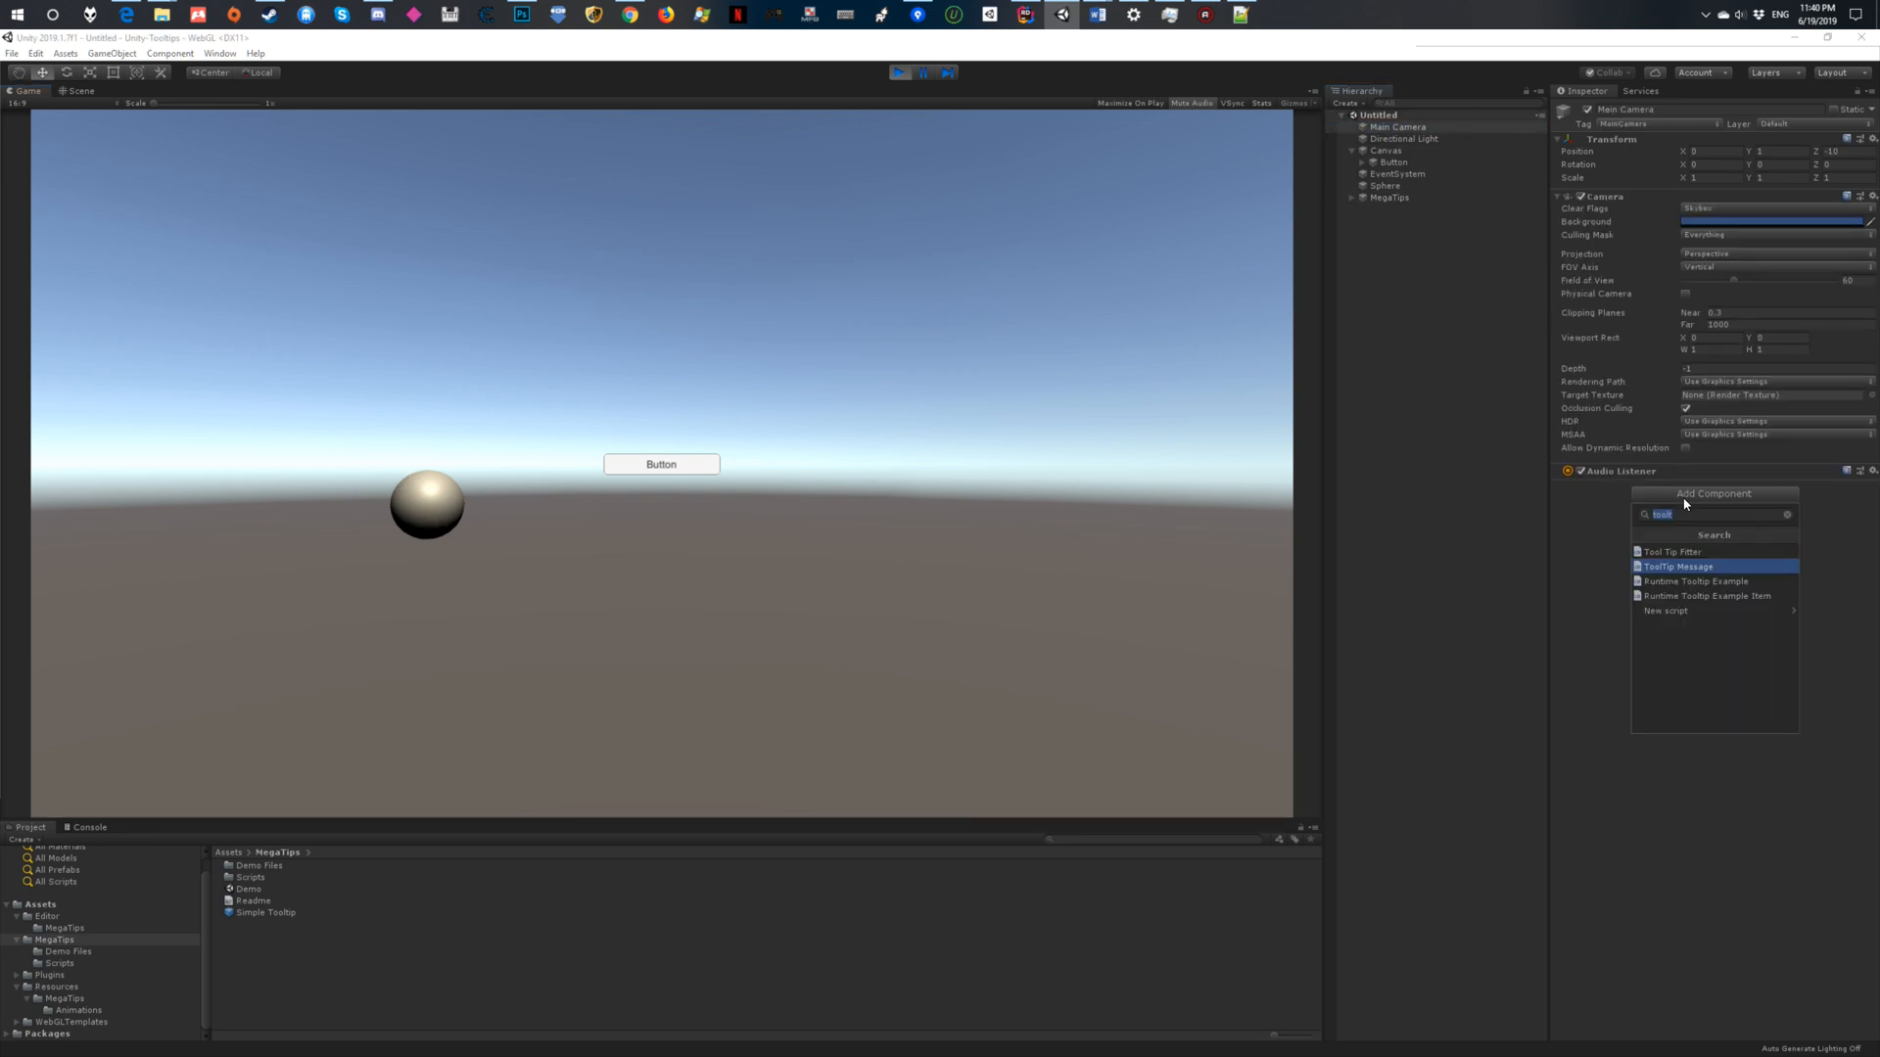
{"action": "type", "text": "phys"}
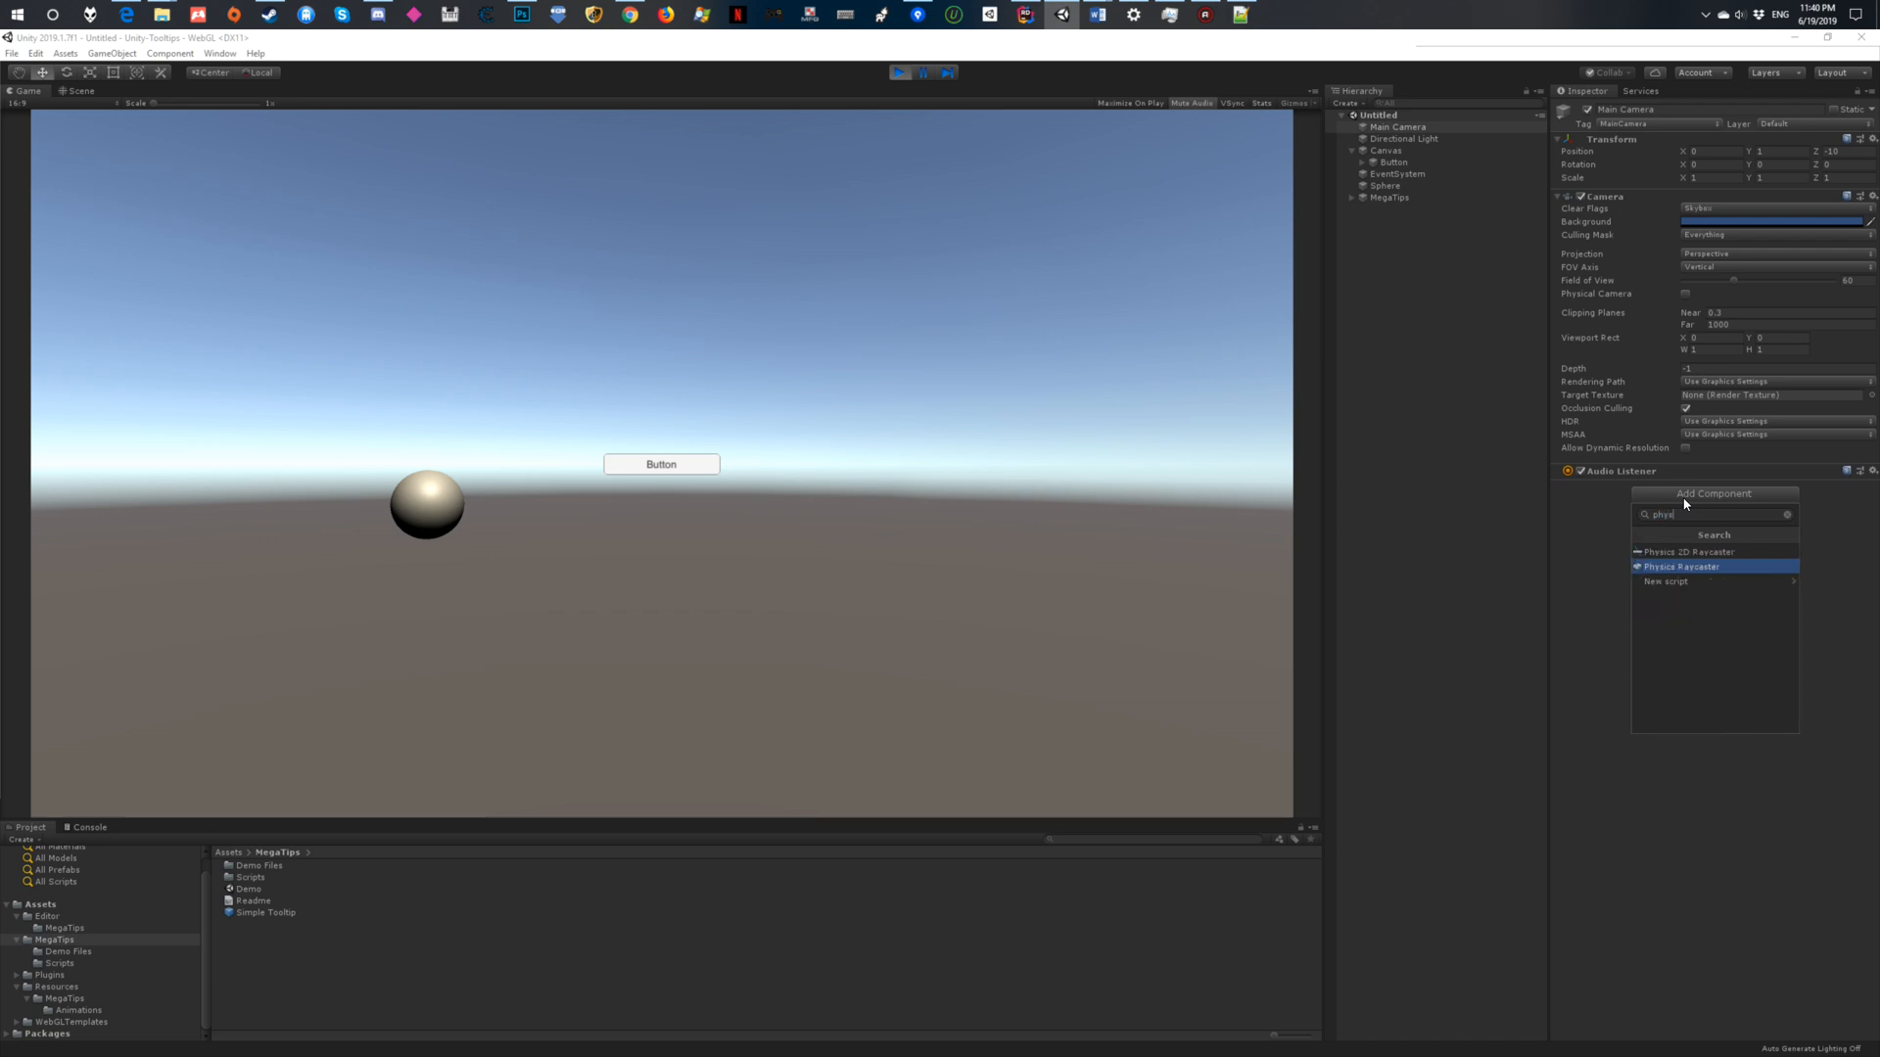
{"action": "key", "text": "Return"}
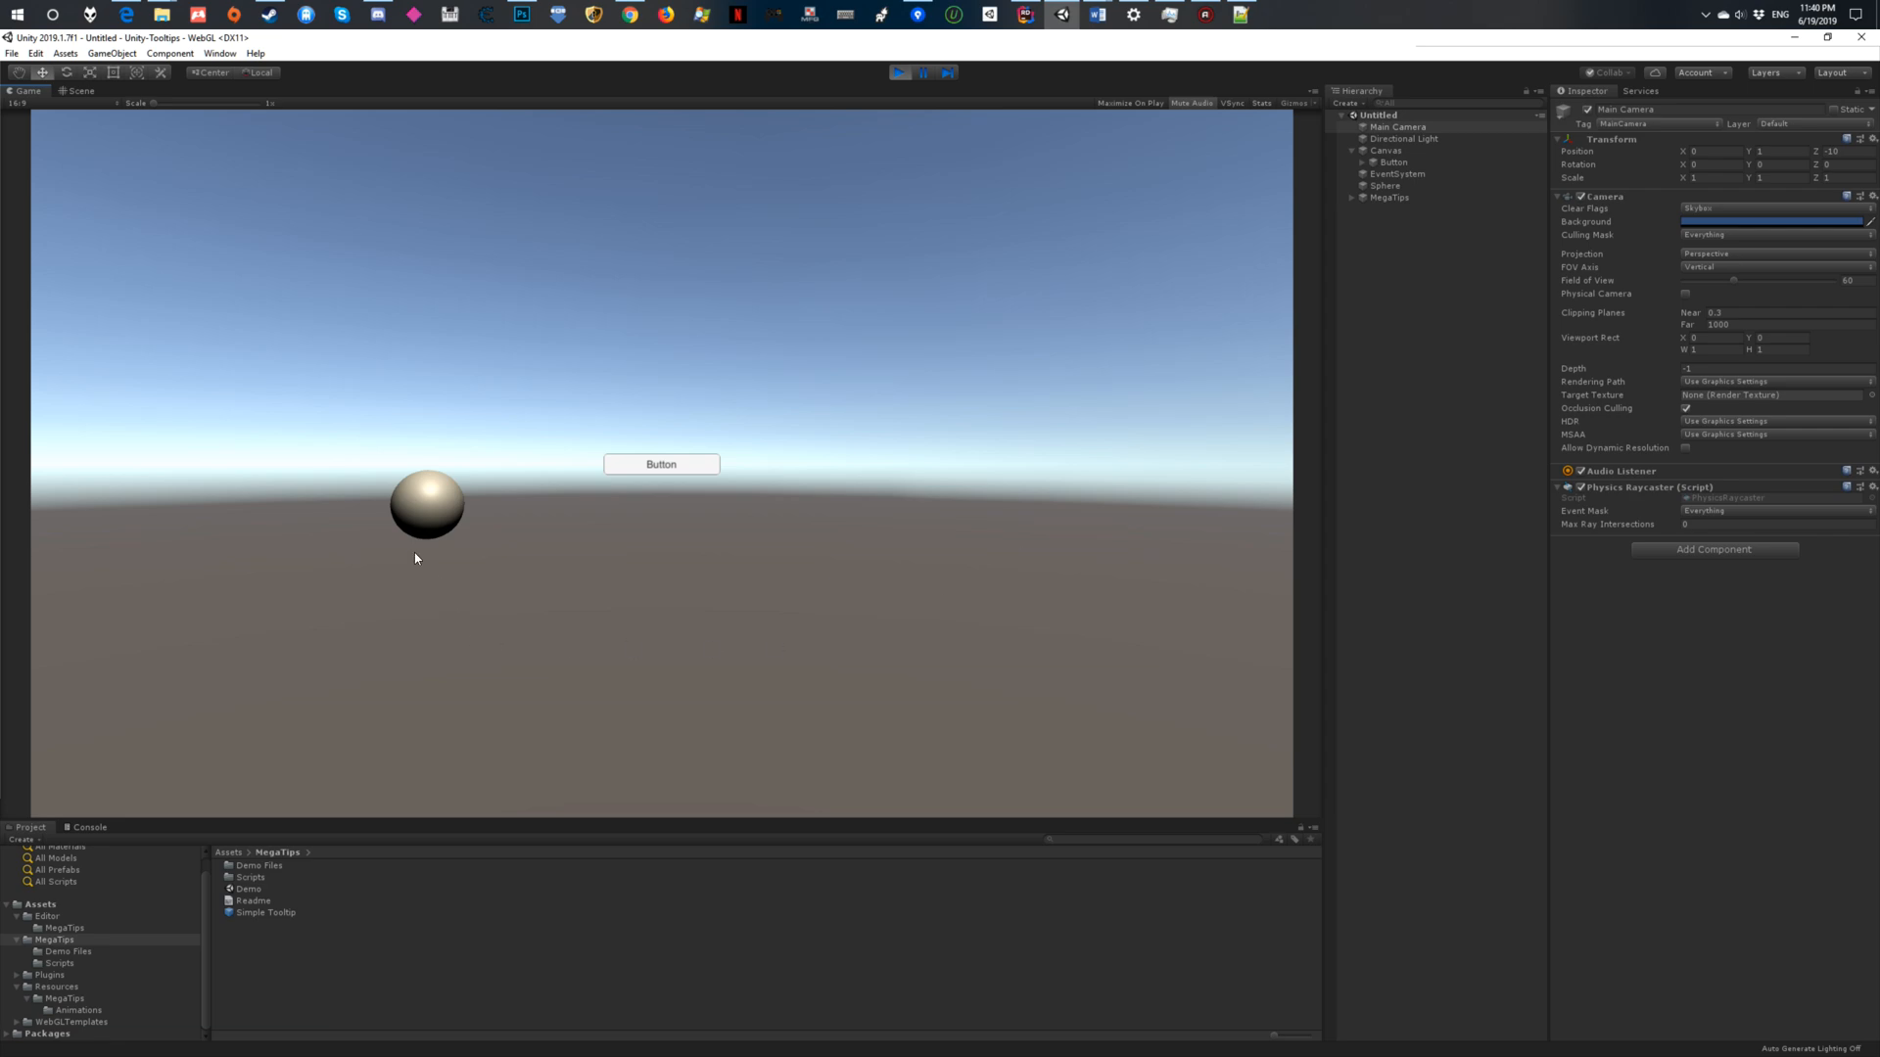
{"action": "mouse_move", "coordinate": [426, 520]}
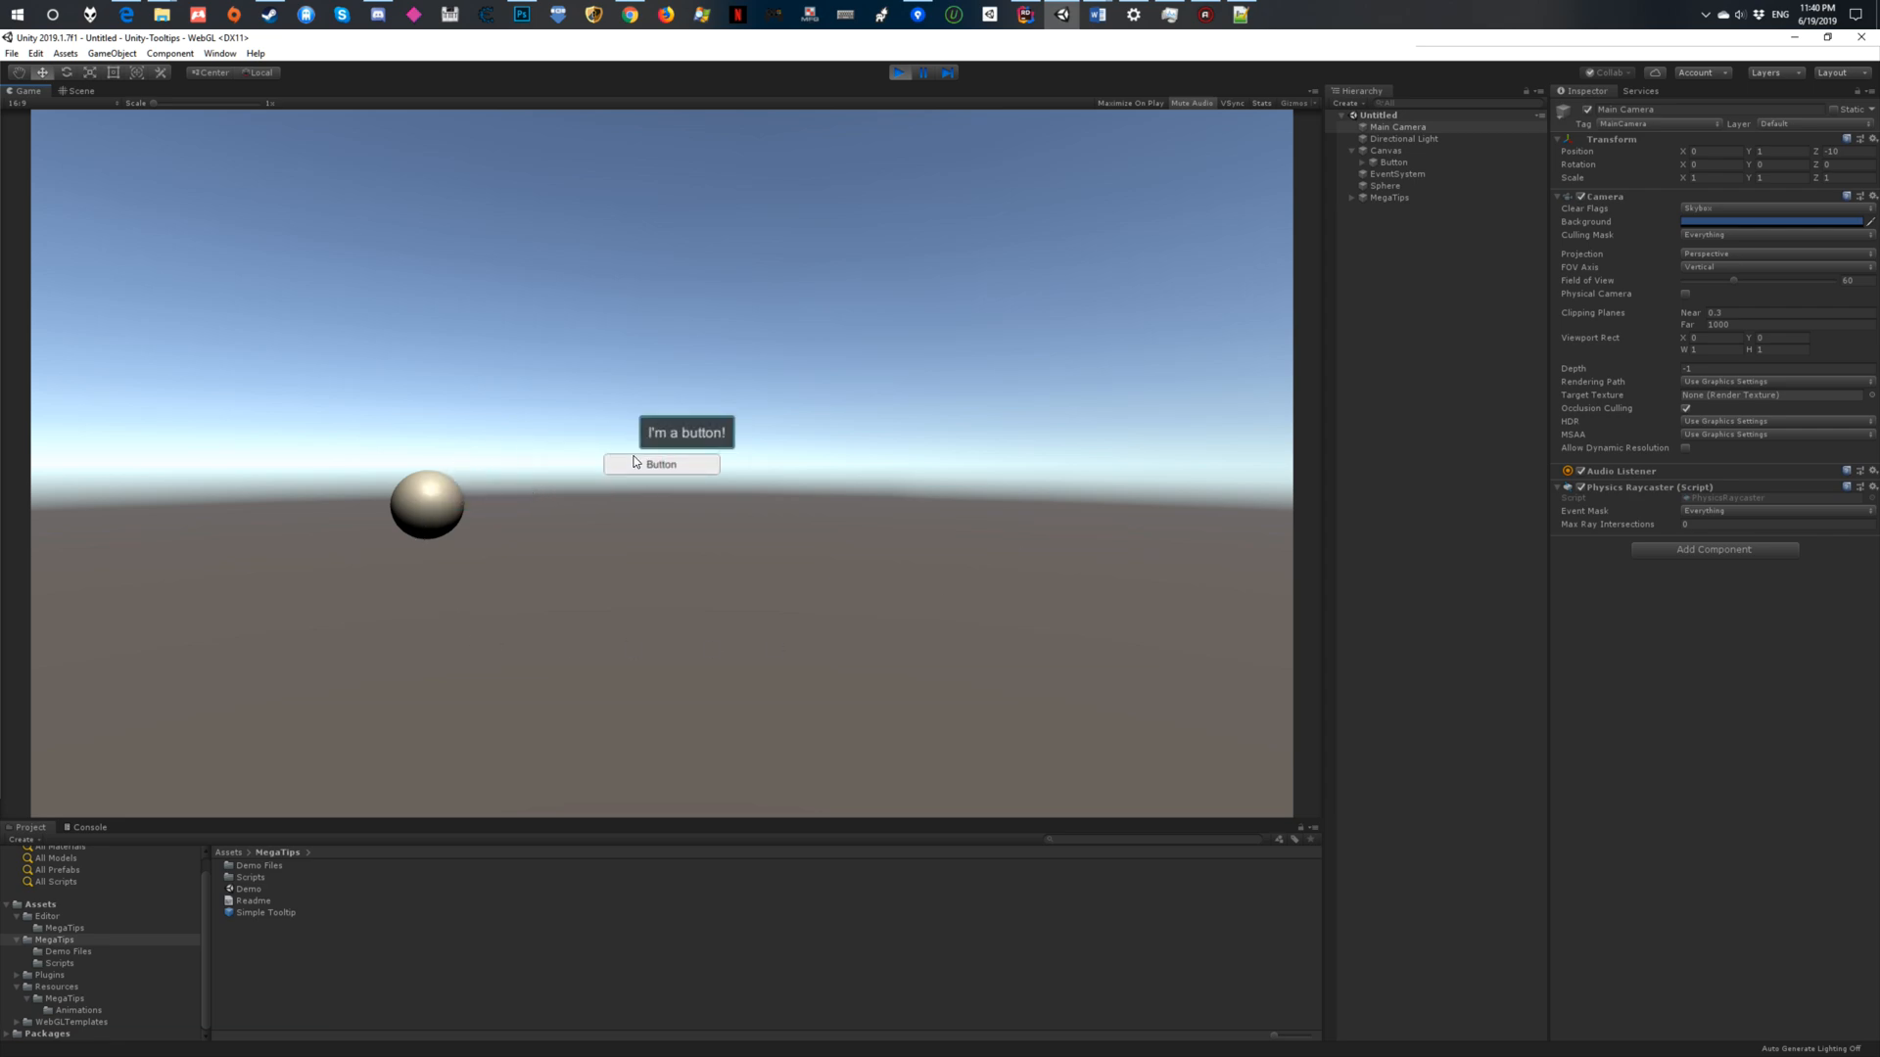
Create a UI image under the Canvas and move it beside the button to a Pos X of about 240.63.
{"action": "left_click", "coordinate": [1391, 154]}
{"action": "right_click", "coordinate": [1391, 154]}
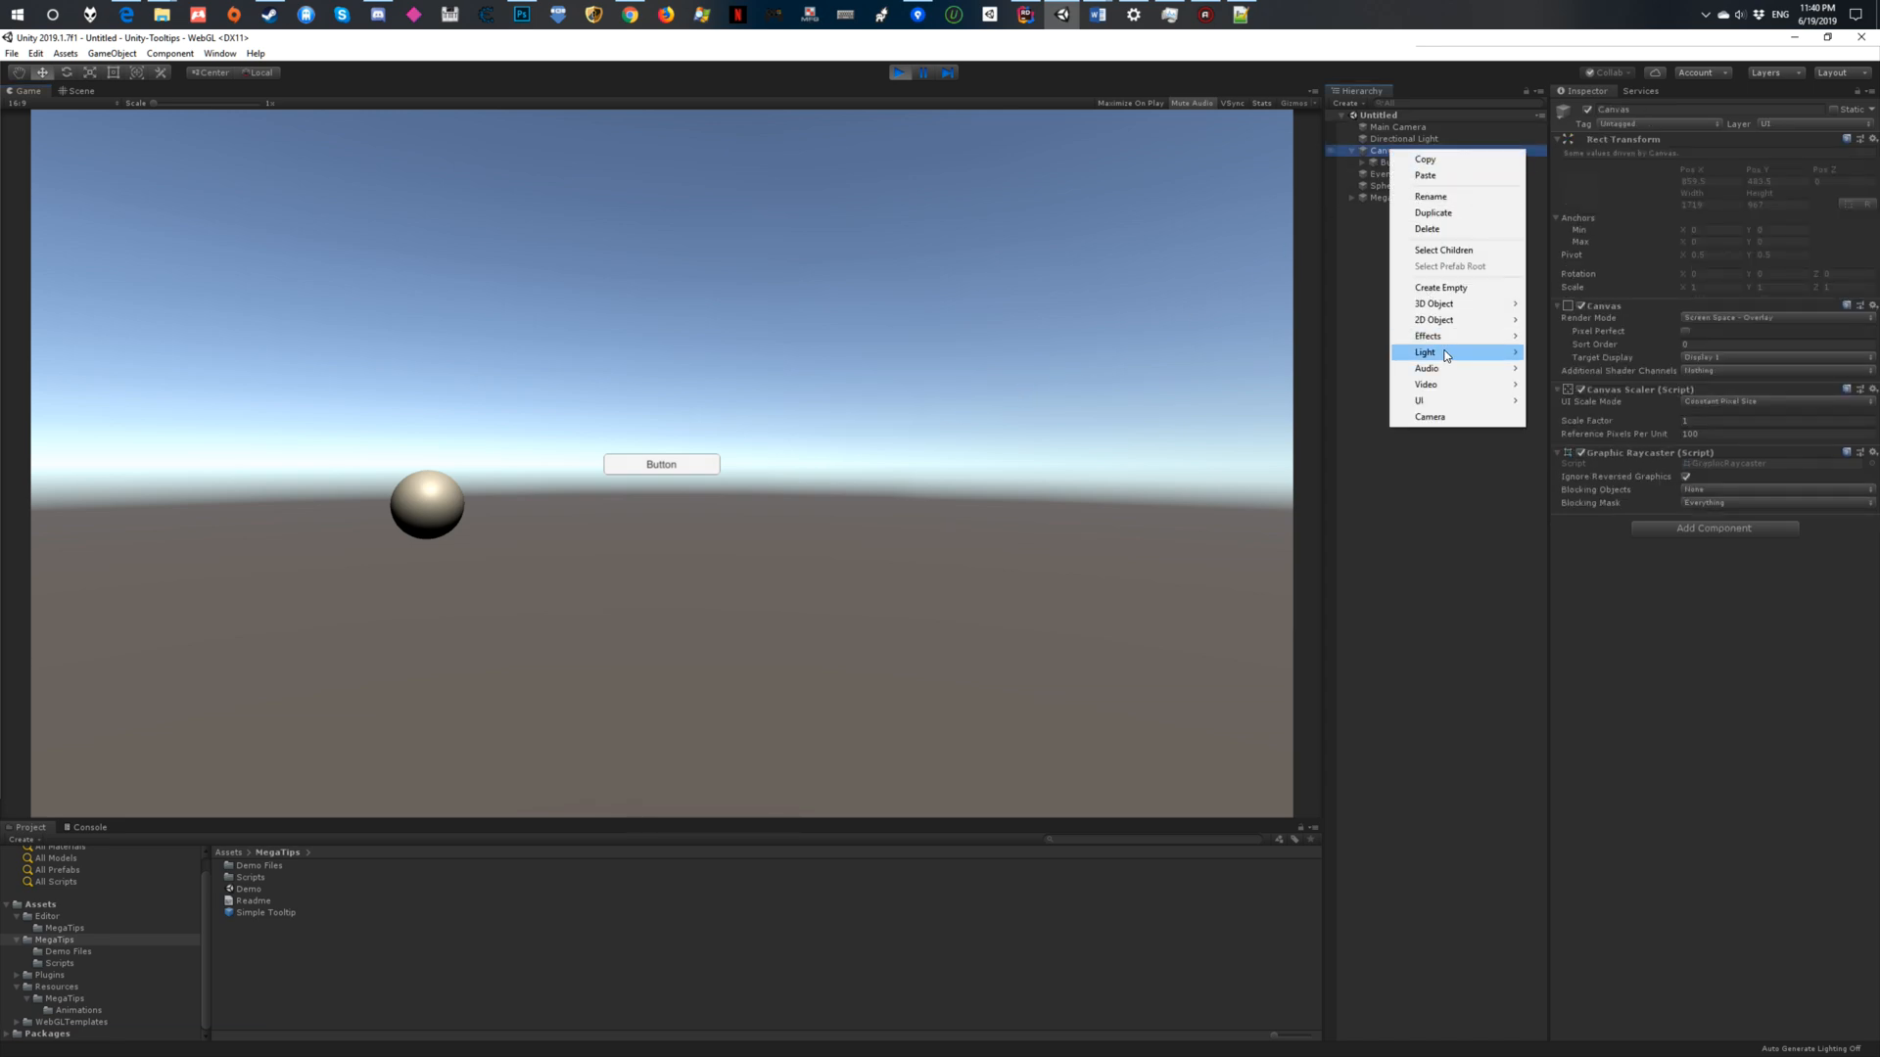
{"action": "mouse_move", "coordinate": [1498, 401]}
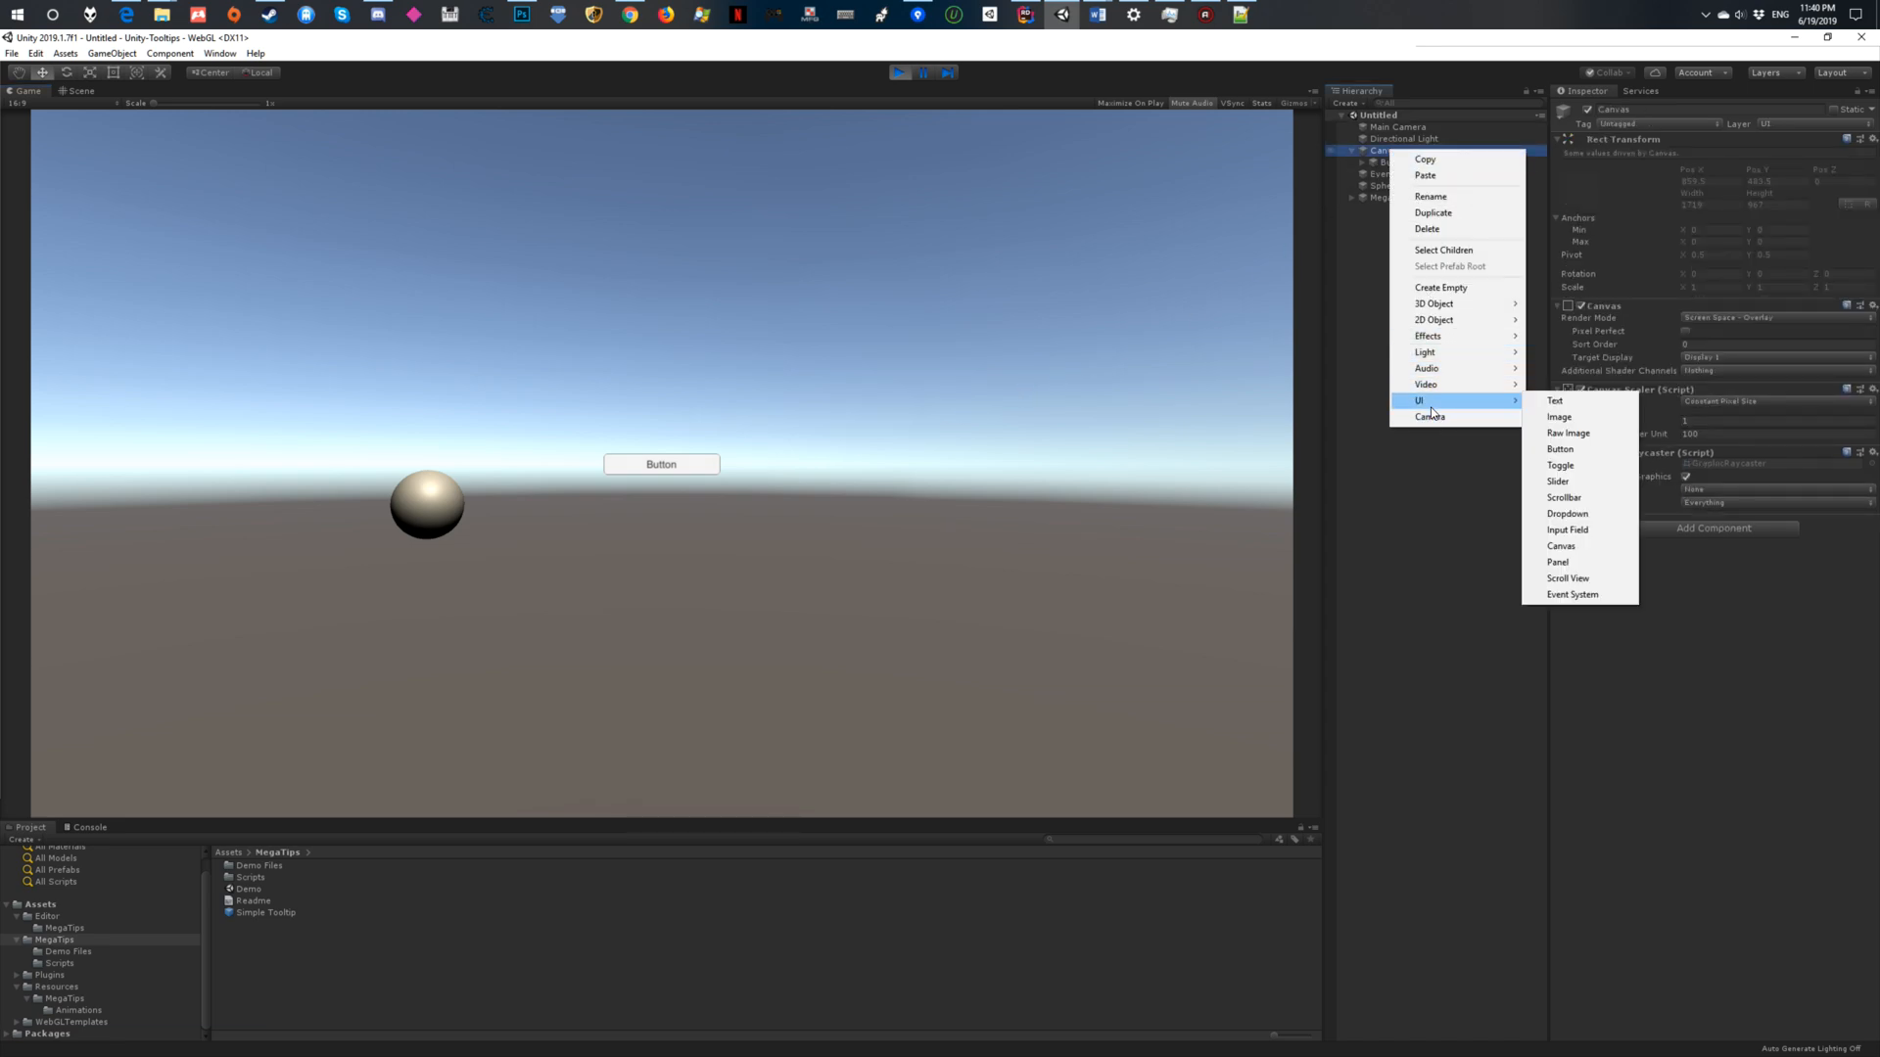
{"action": "left_click", "coordinate": [1562, 417]}
{"action": "left_click_drag", "start_coordinate": [1691, 151], "coordinate": [88, 147]}
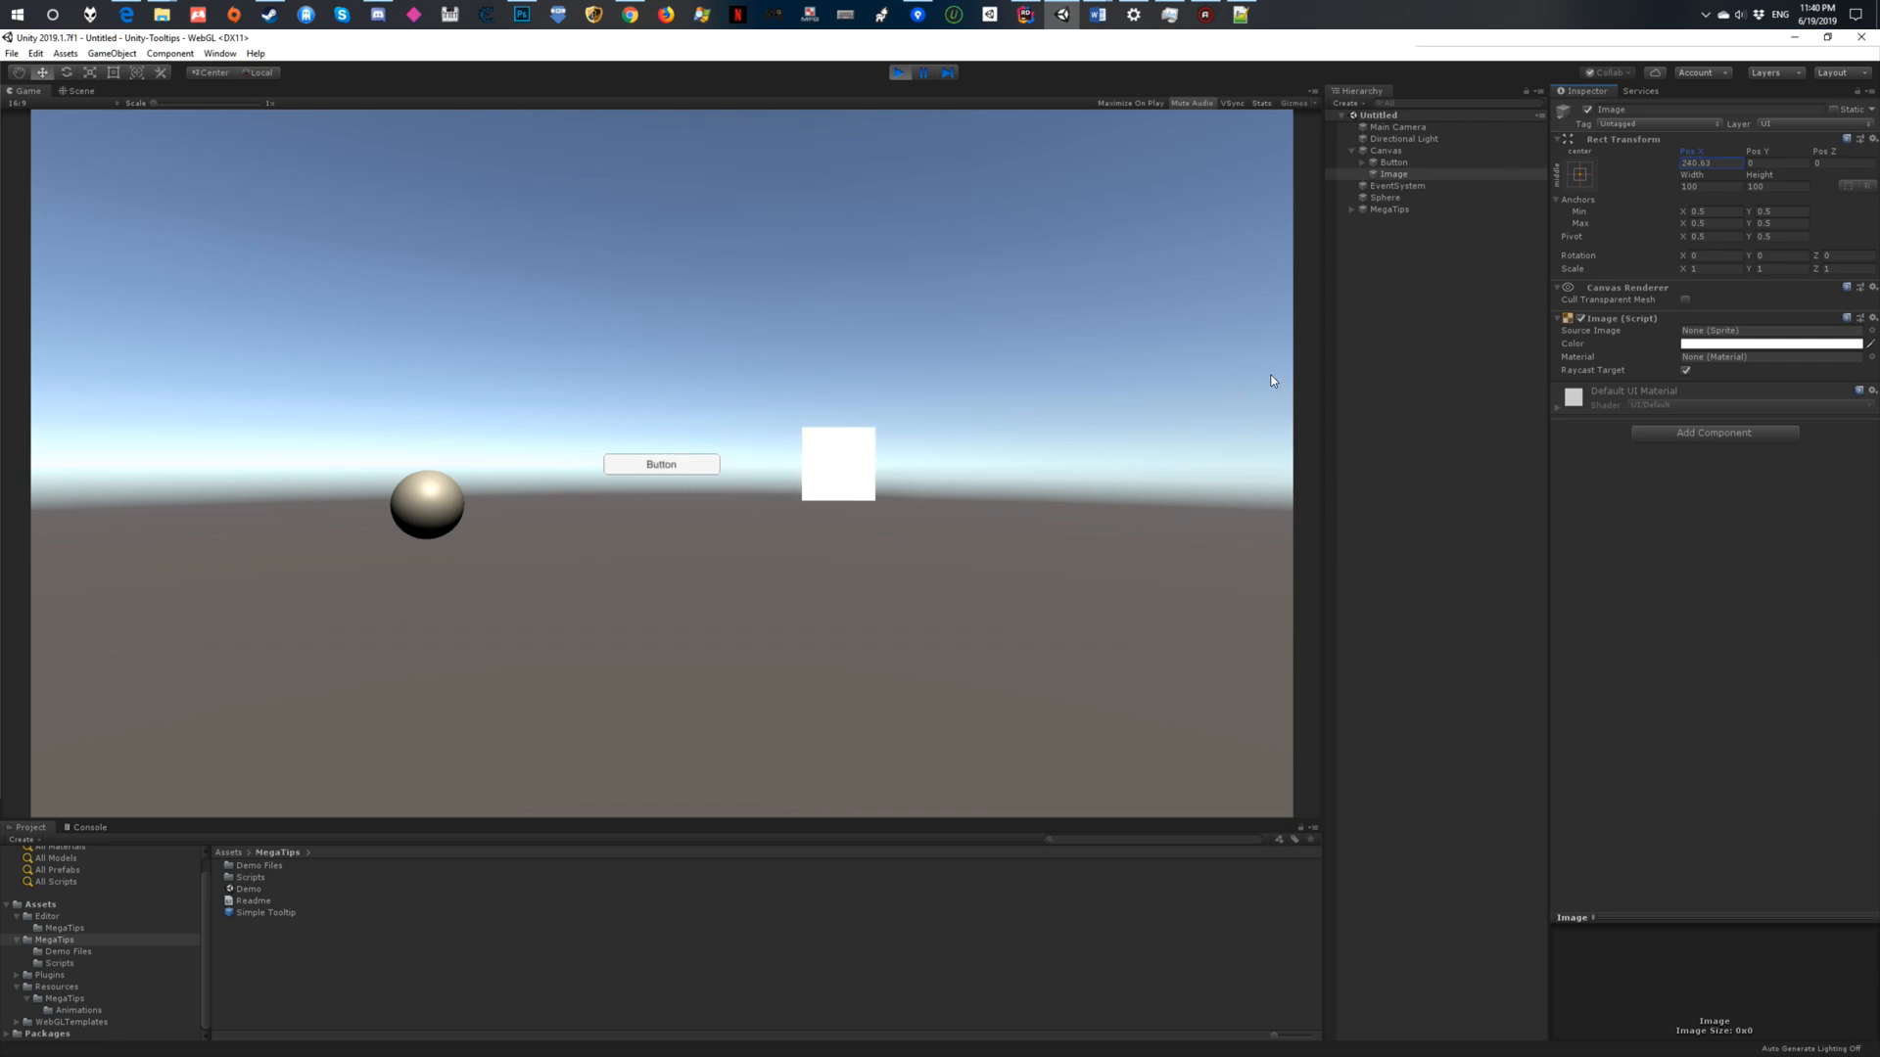
Change the image's color to a light green.
{"action": "left_click", "coordinate": [1777, 344]}
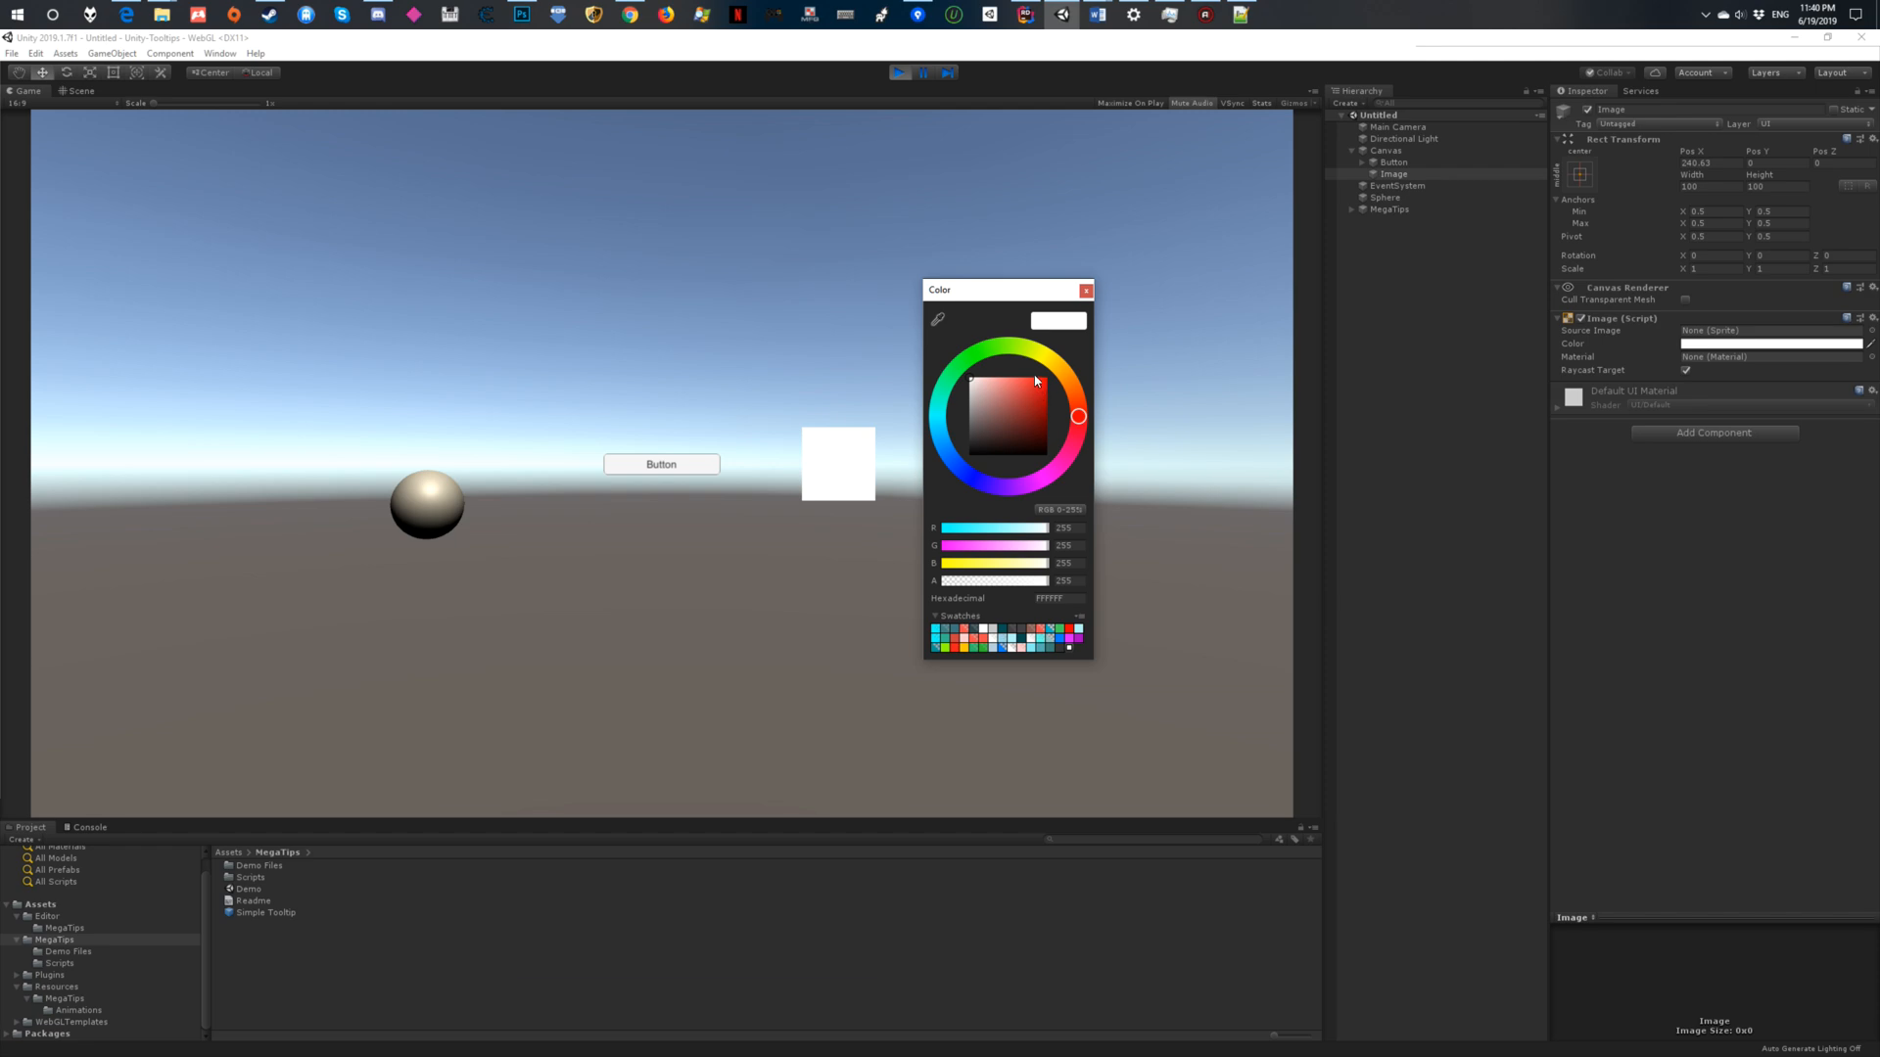
{"action": "left_click", "coordinate": [993, 349]}
{"action": "left_click", "coordinate": [1027, 414]}
{"action": "left_click", "coordinate": [1084, 292]}
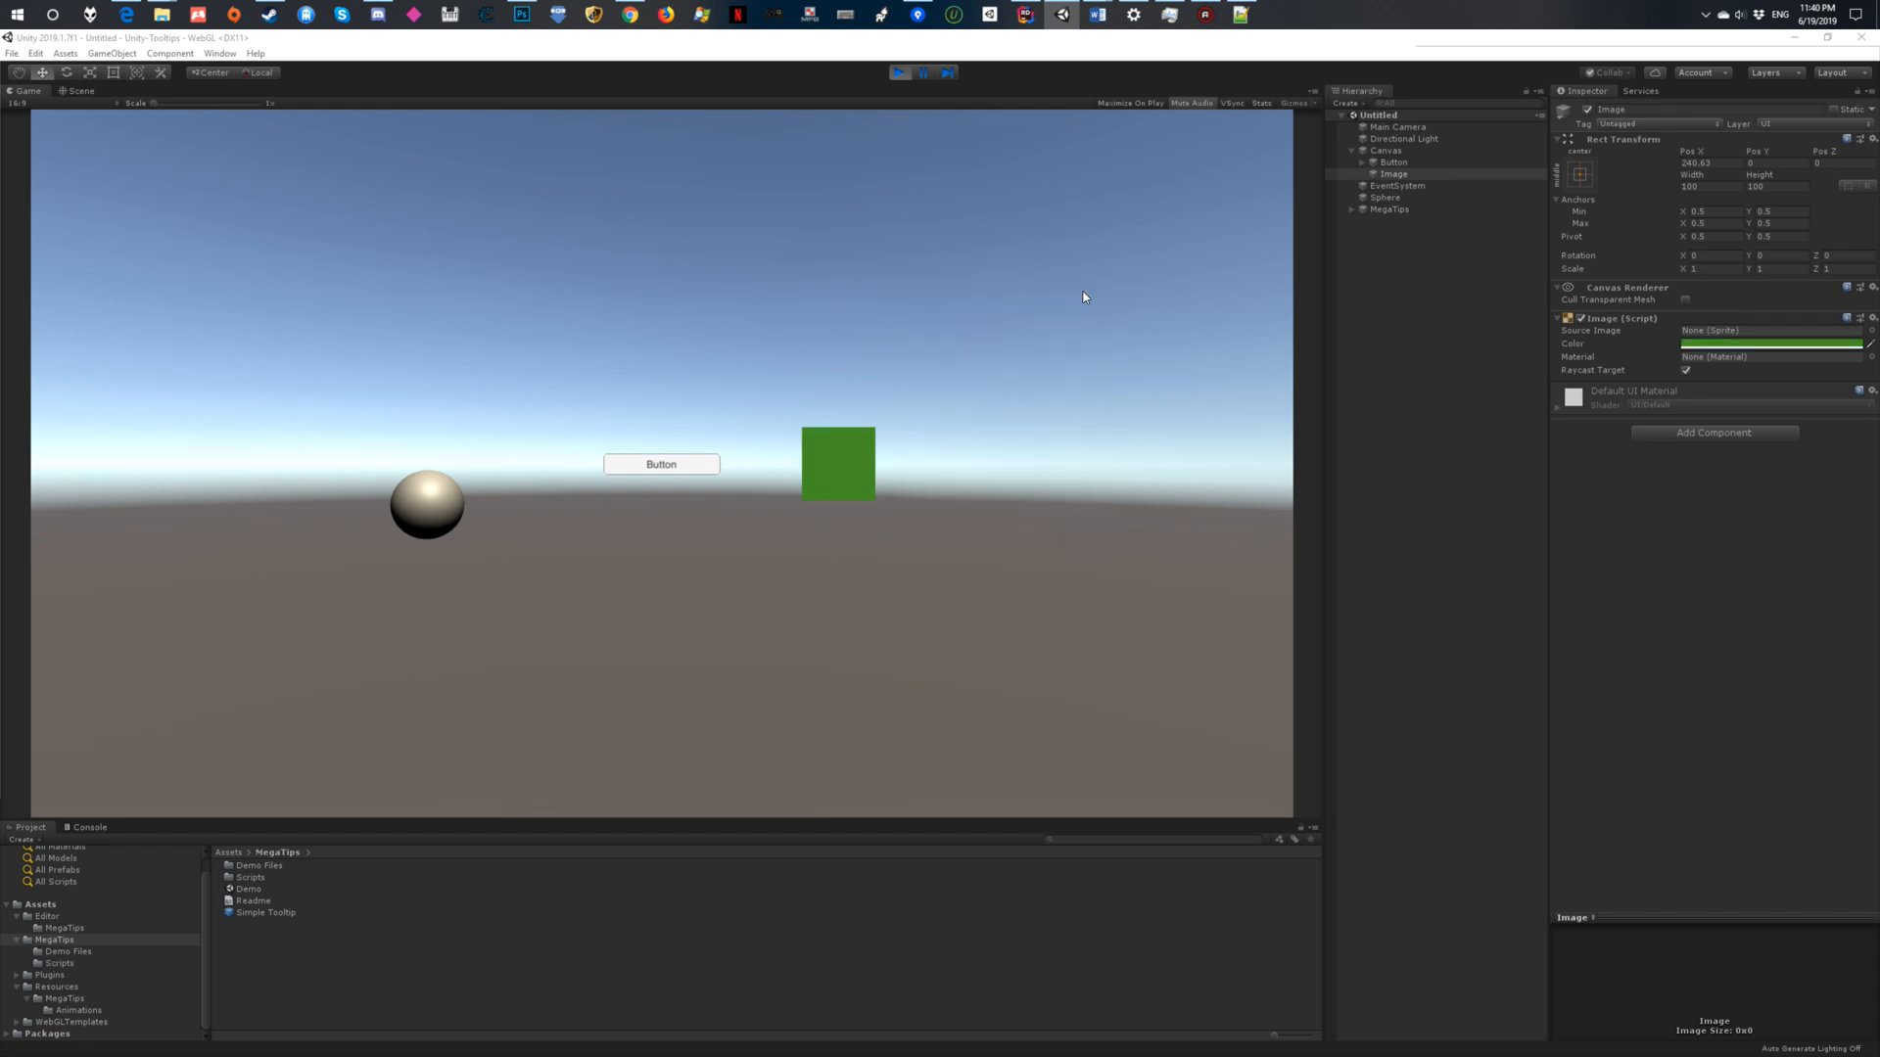
{"action": "left_click", "coordinate": [1701, 345]}
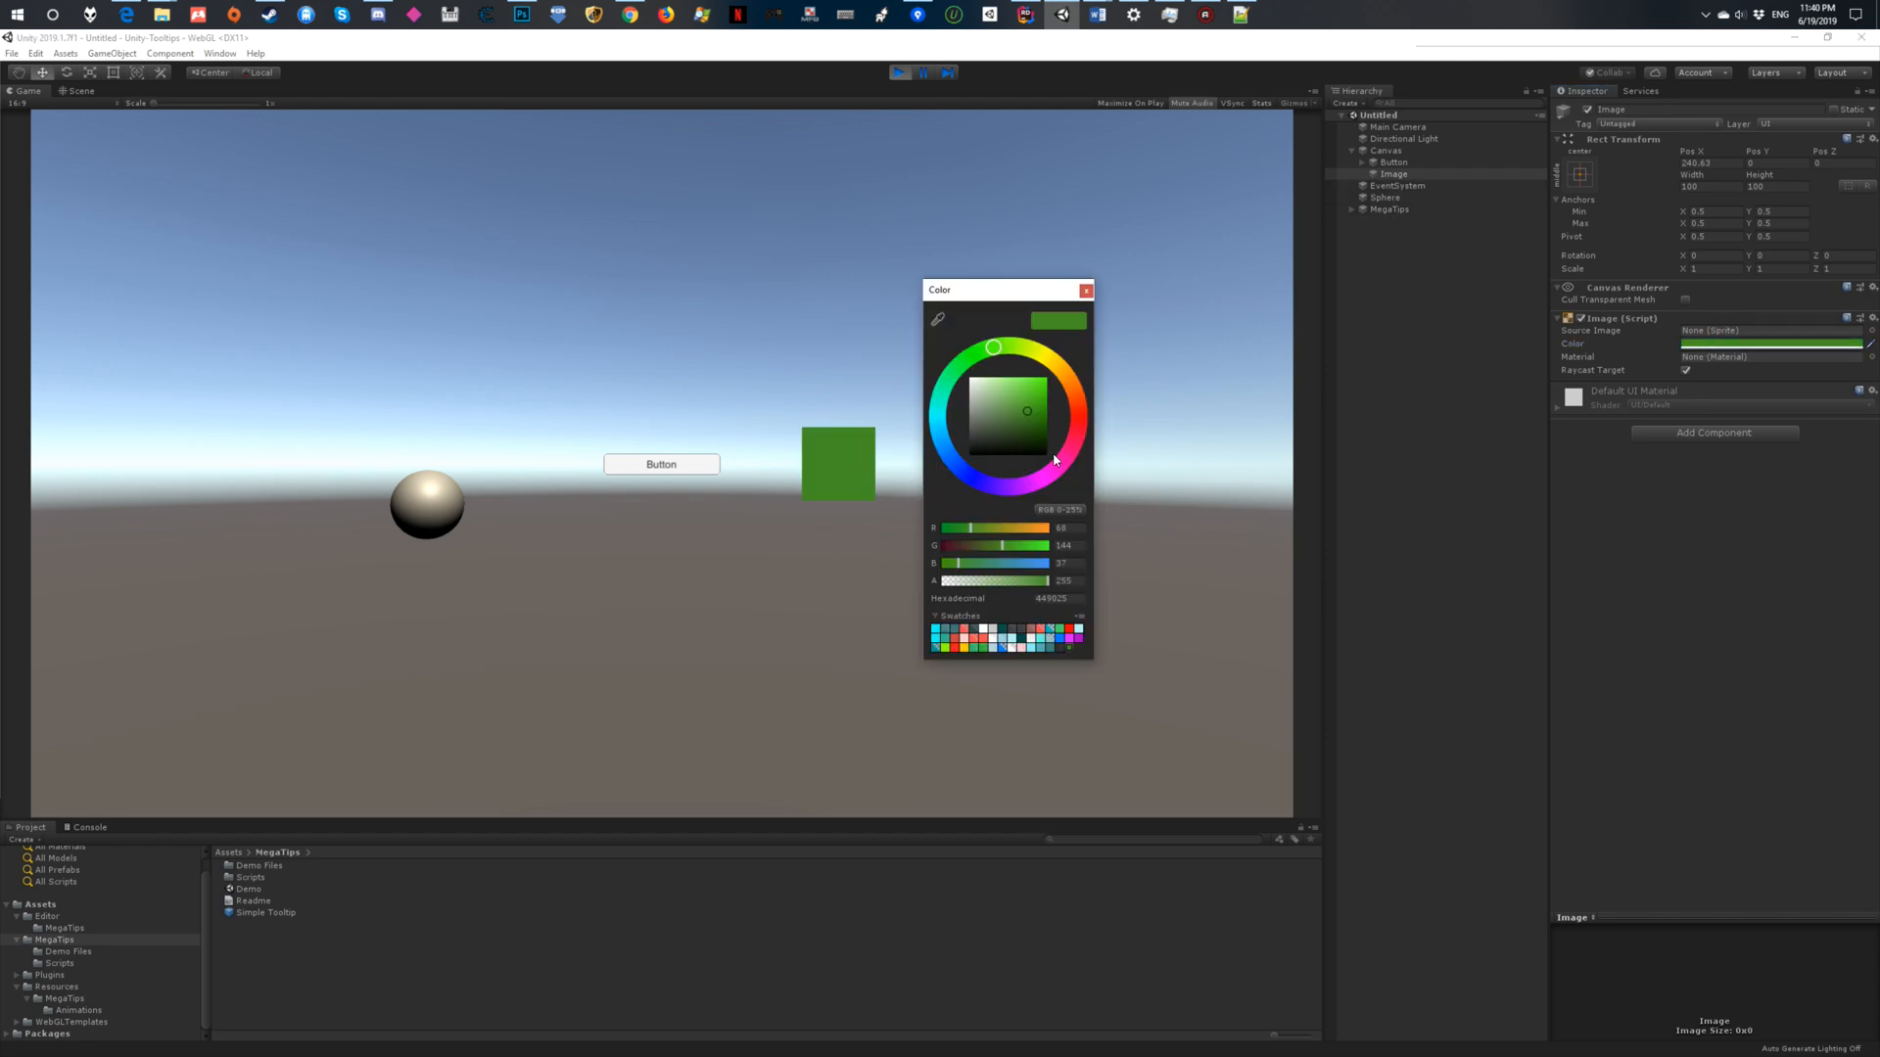
{"action": "mouse_move", "coordinate": [994, 394]}
{"action": "left_mouse_down"}
{"action": "mouse_move", "coordinate": [1013, 362]}
{"action": "mouse_move", "coordinate": [1014, 382]}
{"action": "left_mouse_up"}
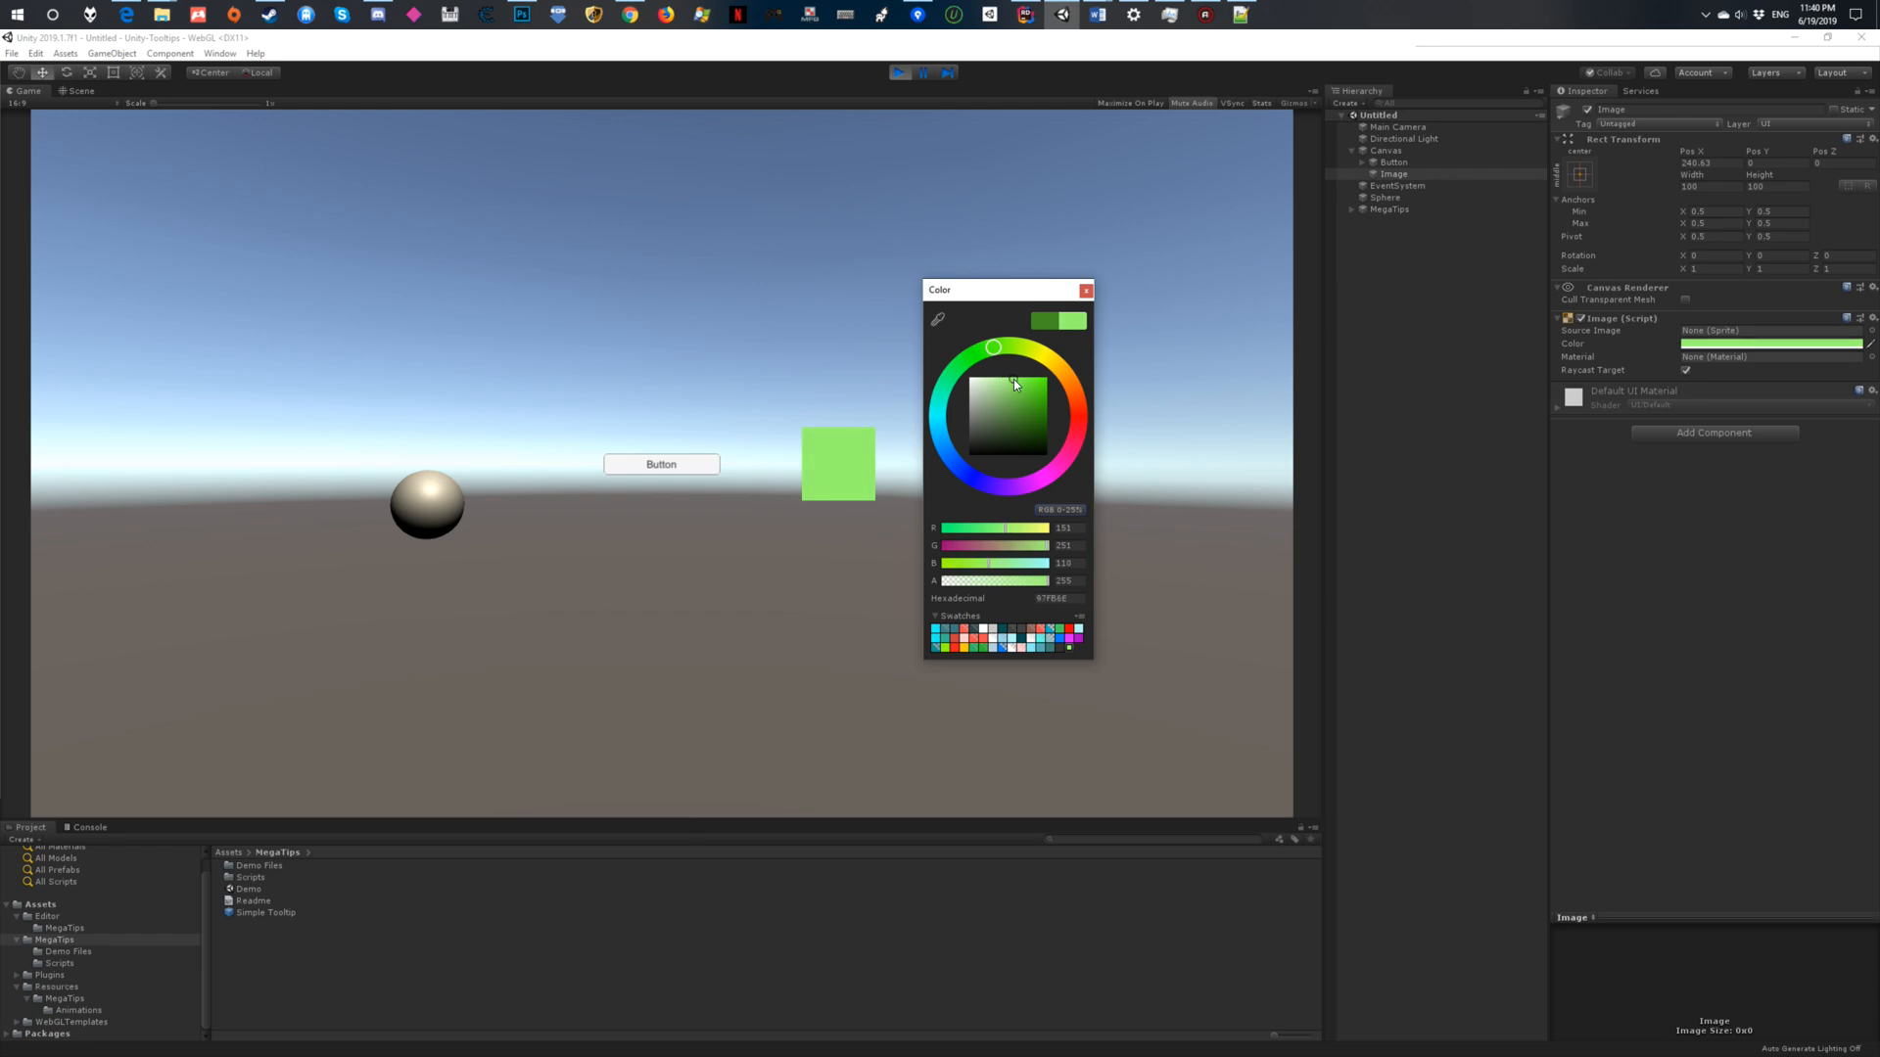
{"action": "left_click", "coordinate": [1086, 291]}
Add a UI text child to the image reading "Hello World!" and center it horizontally and vertically.
{"action": "right_click", "coordinate": [1395, 177]}
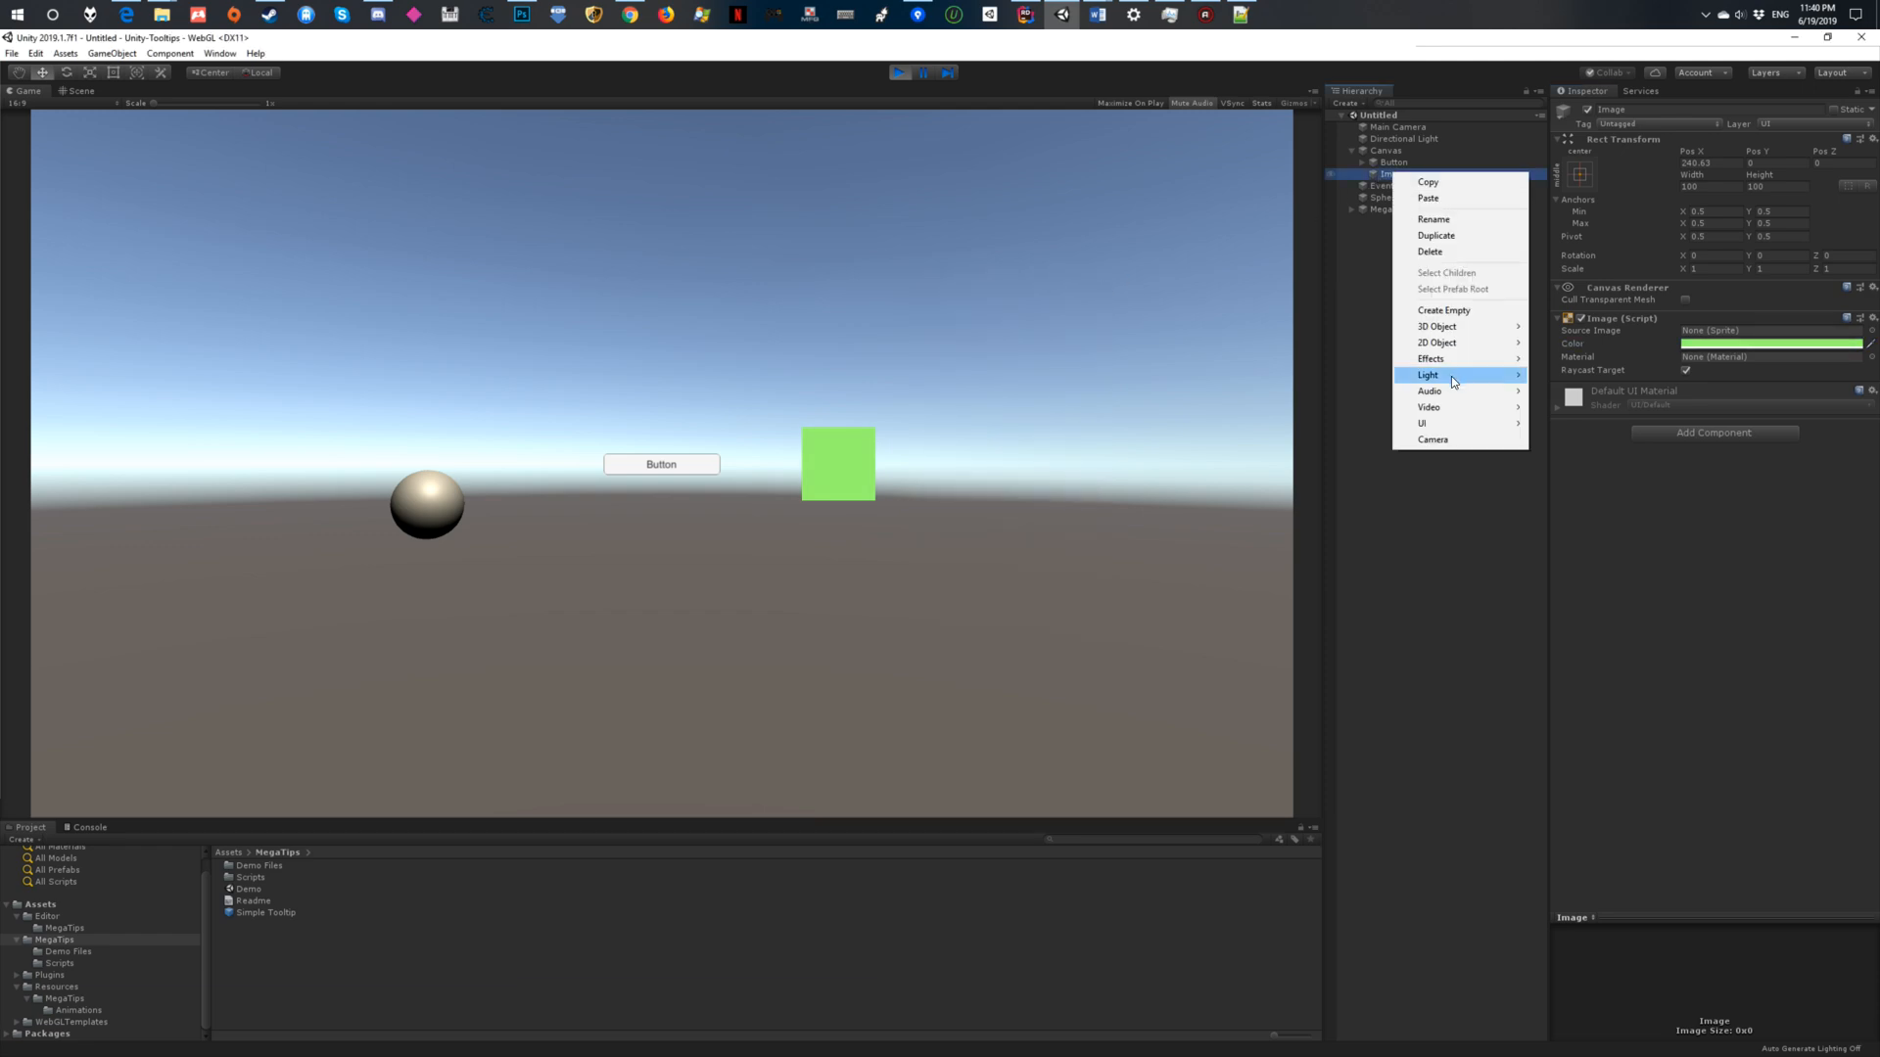
{"action": "mouse_move", "coordinate": [1439, 428]}
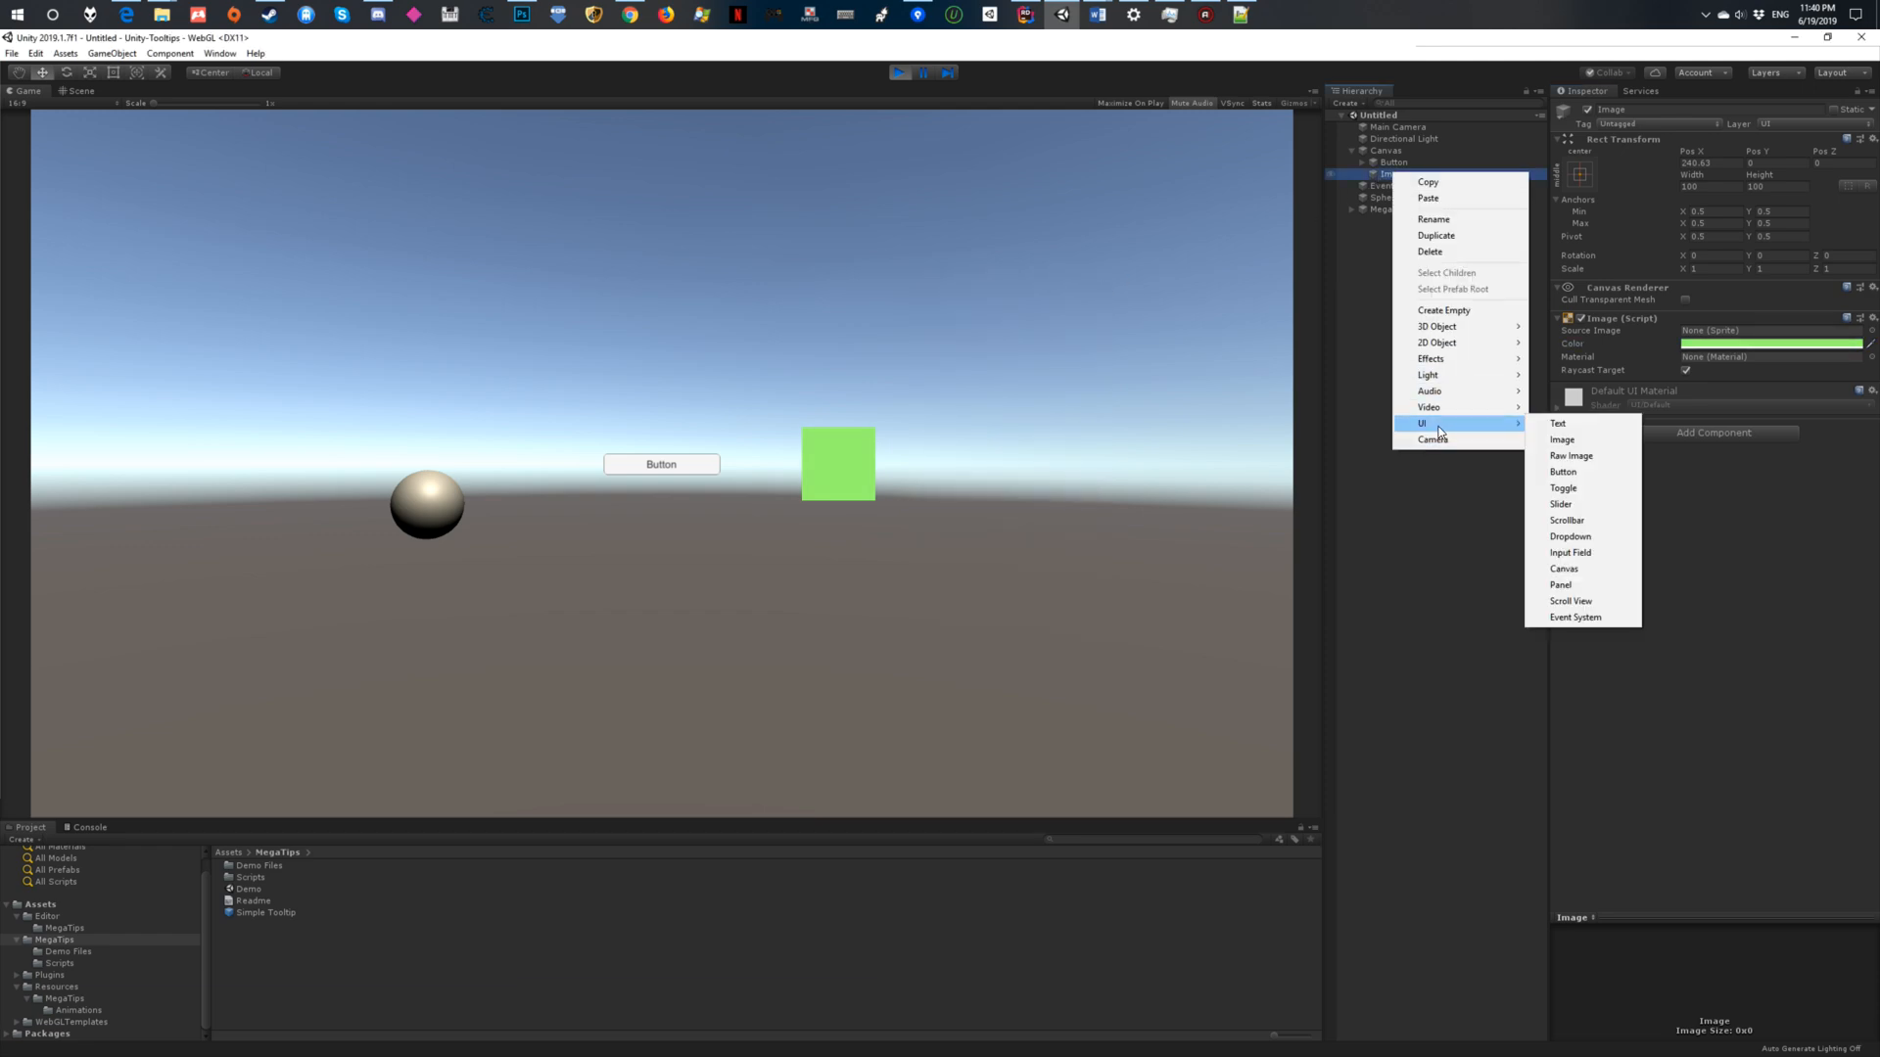
{"action": "left_click", "coordinate": [1579, 428]}
{"action": "left_click", "coordinate": [1626, 346]}
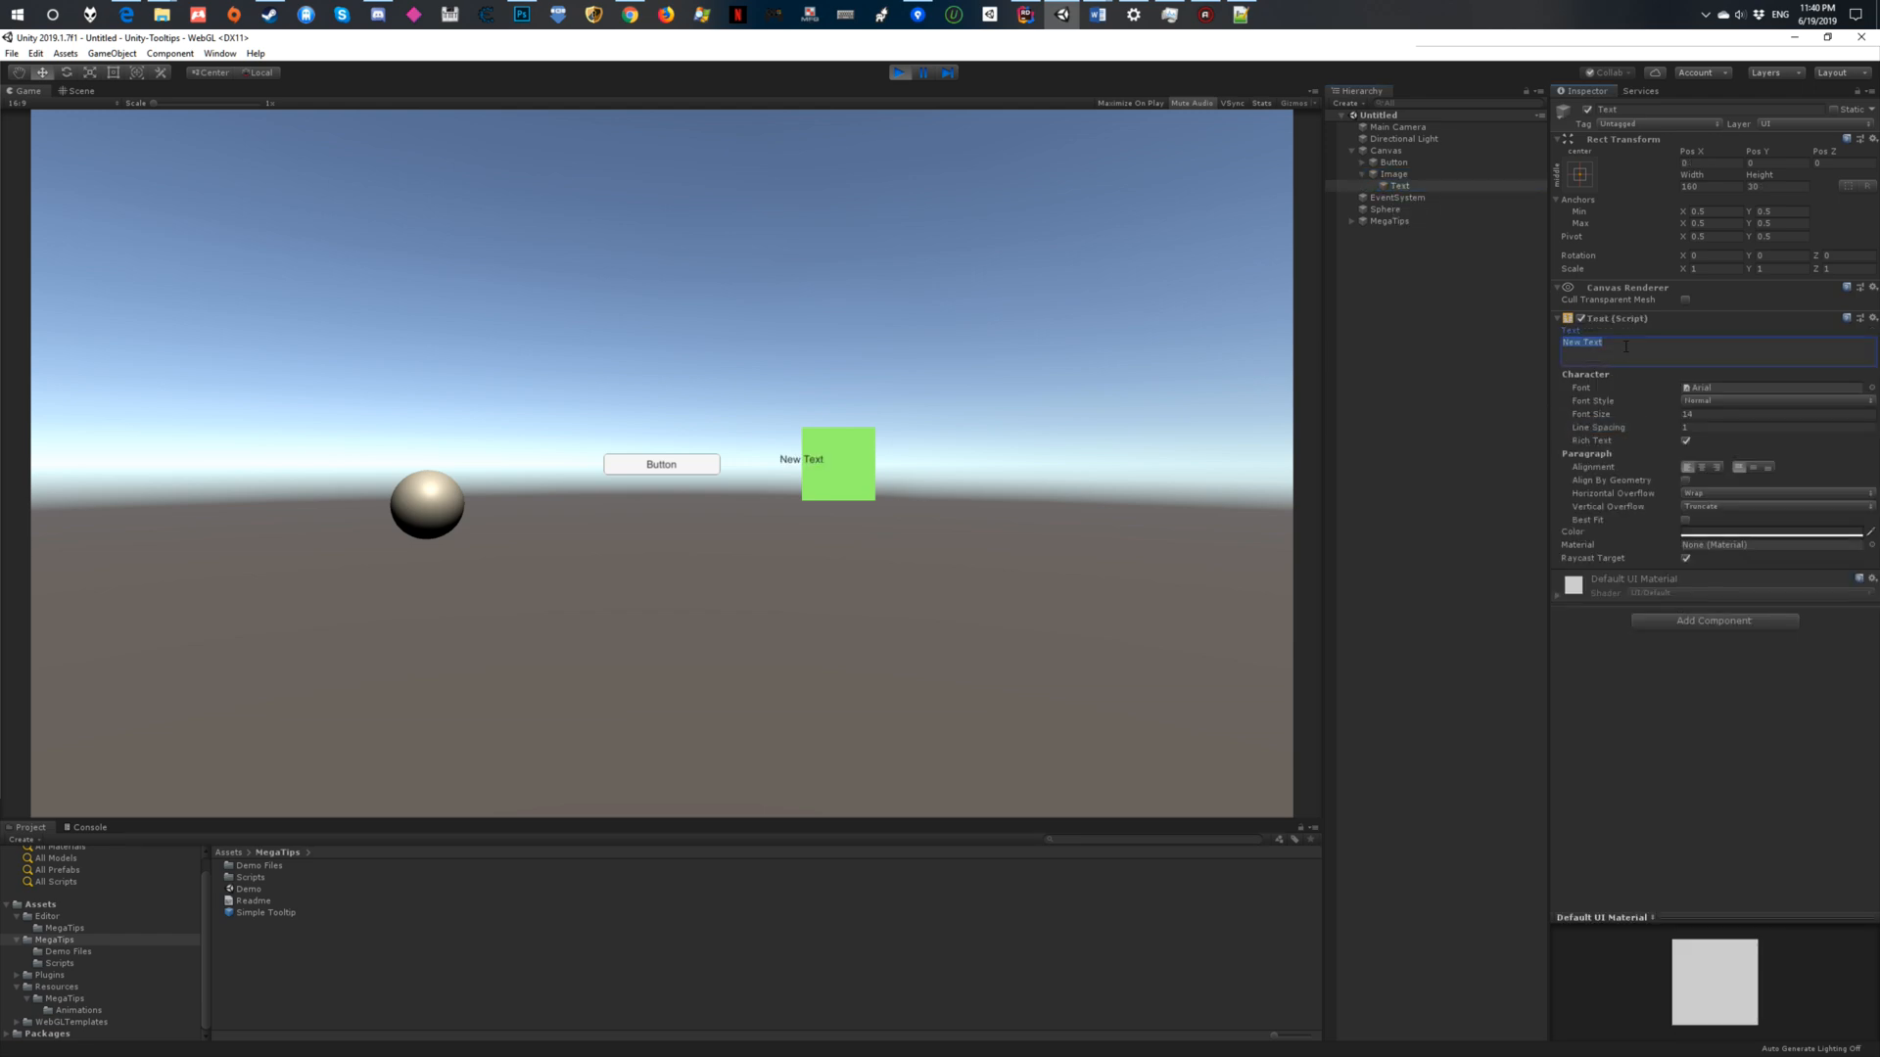
{"action": "type", "text": "Hello World!"}
{"action": "left_click", "coordinate": [1702, 467]}
{"action": "left_click", "coordinate": [1754, 467]}
Set the button's Tooltip Type to Advanced and assign the green Image as its Advanced Tooltip Object.
{"action": "left_click", "coordinate": [1395, 163]}
{"action": "scroll", "coordinate": [1658, 596], "scroll_direction": "down", "scroll_amount": 3}
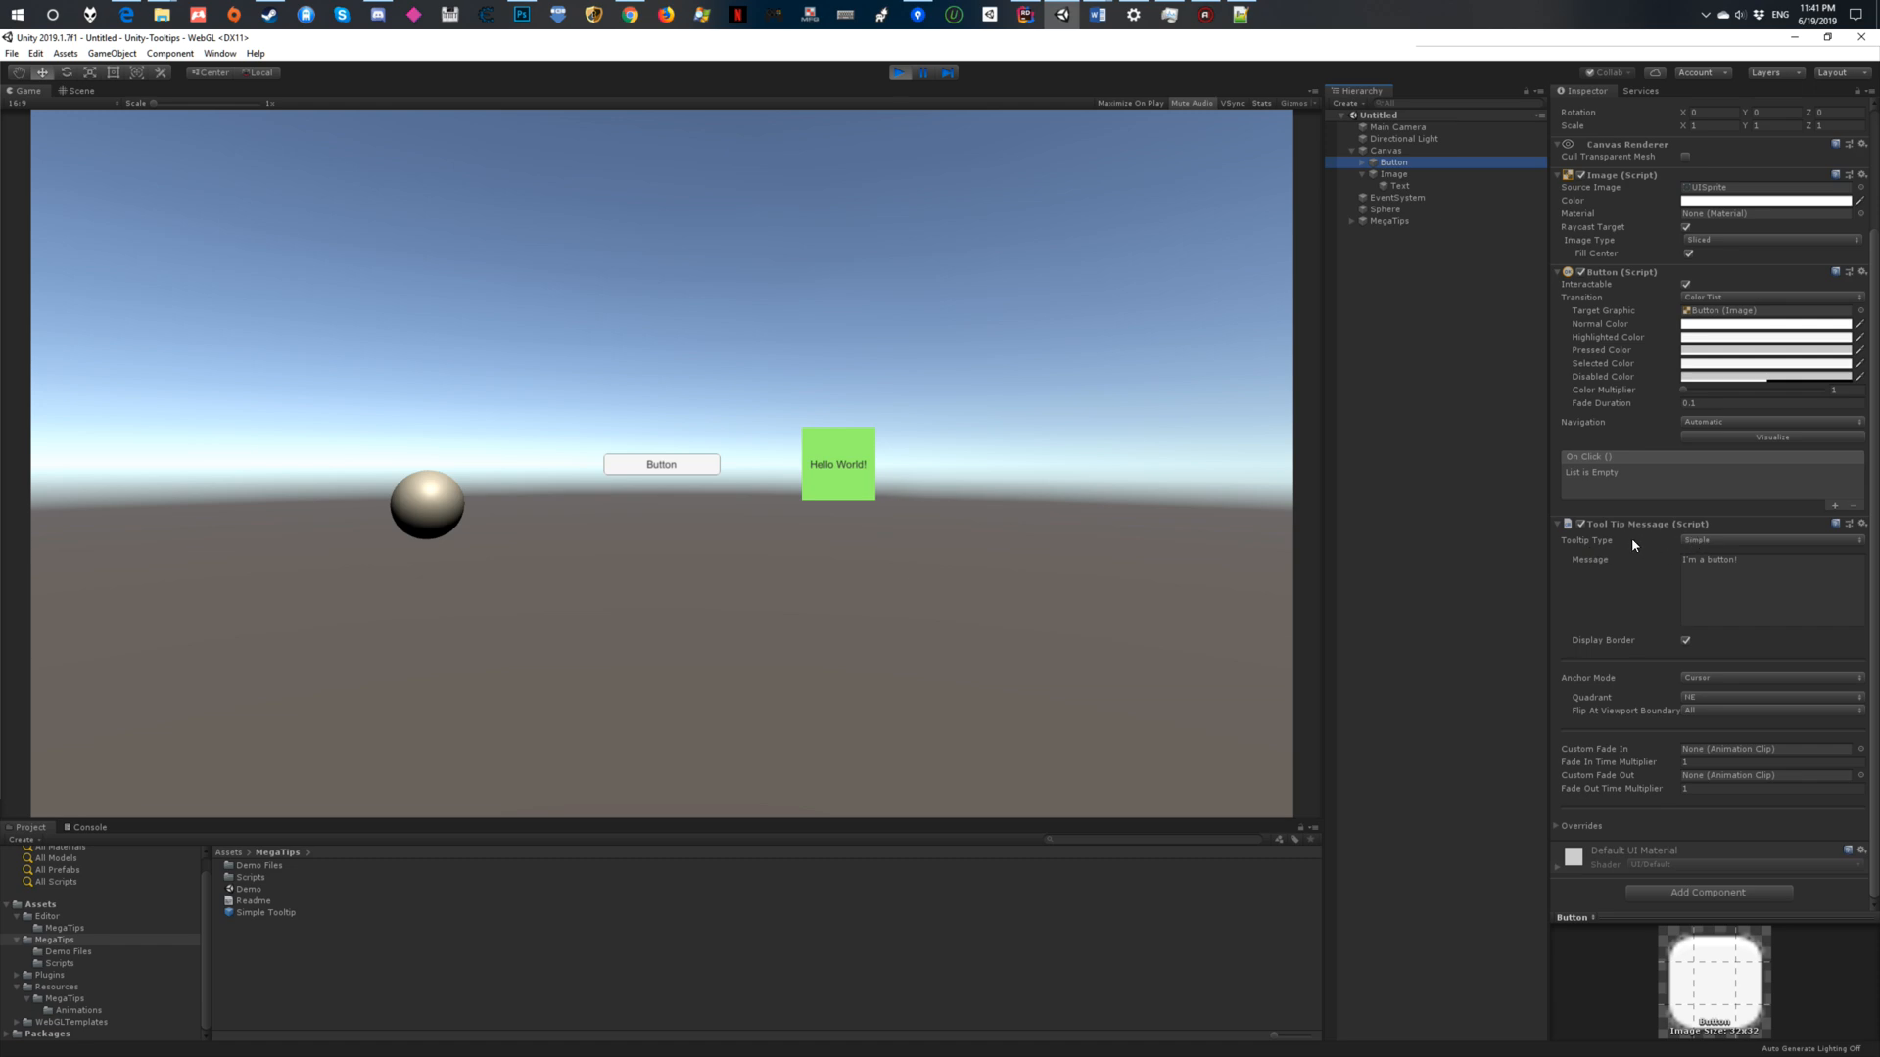
{"action": "left_click", "coordinate": [1716, 544]}
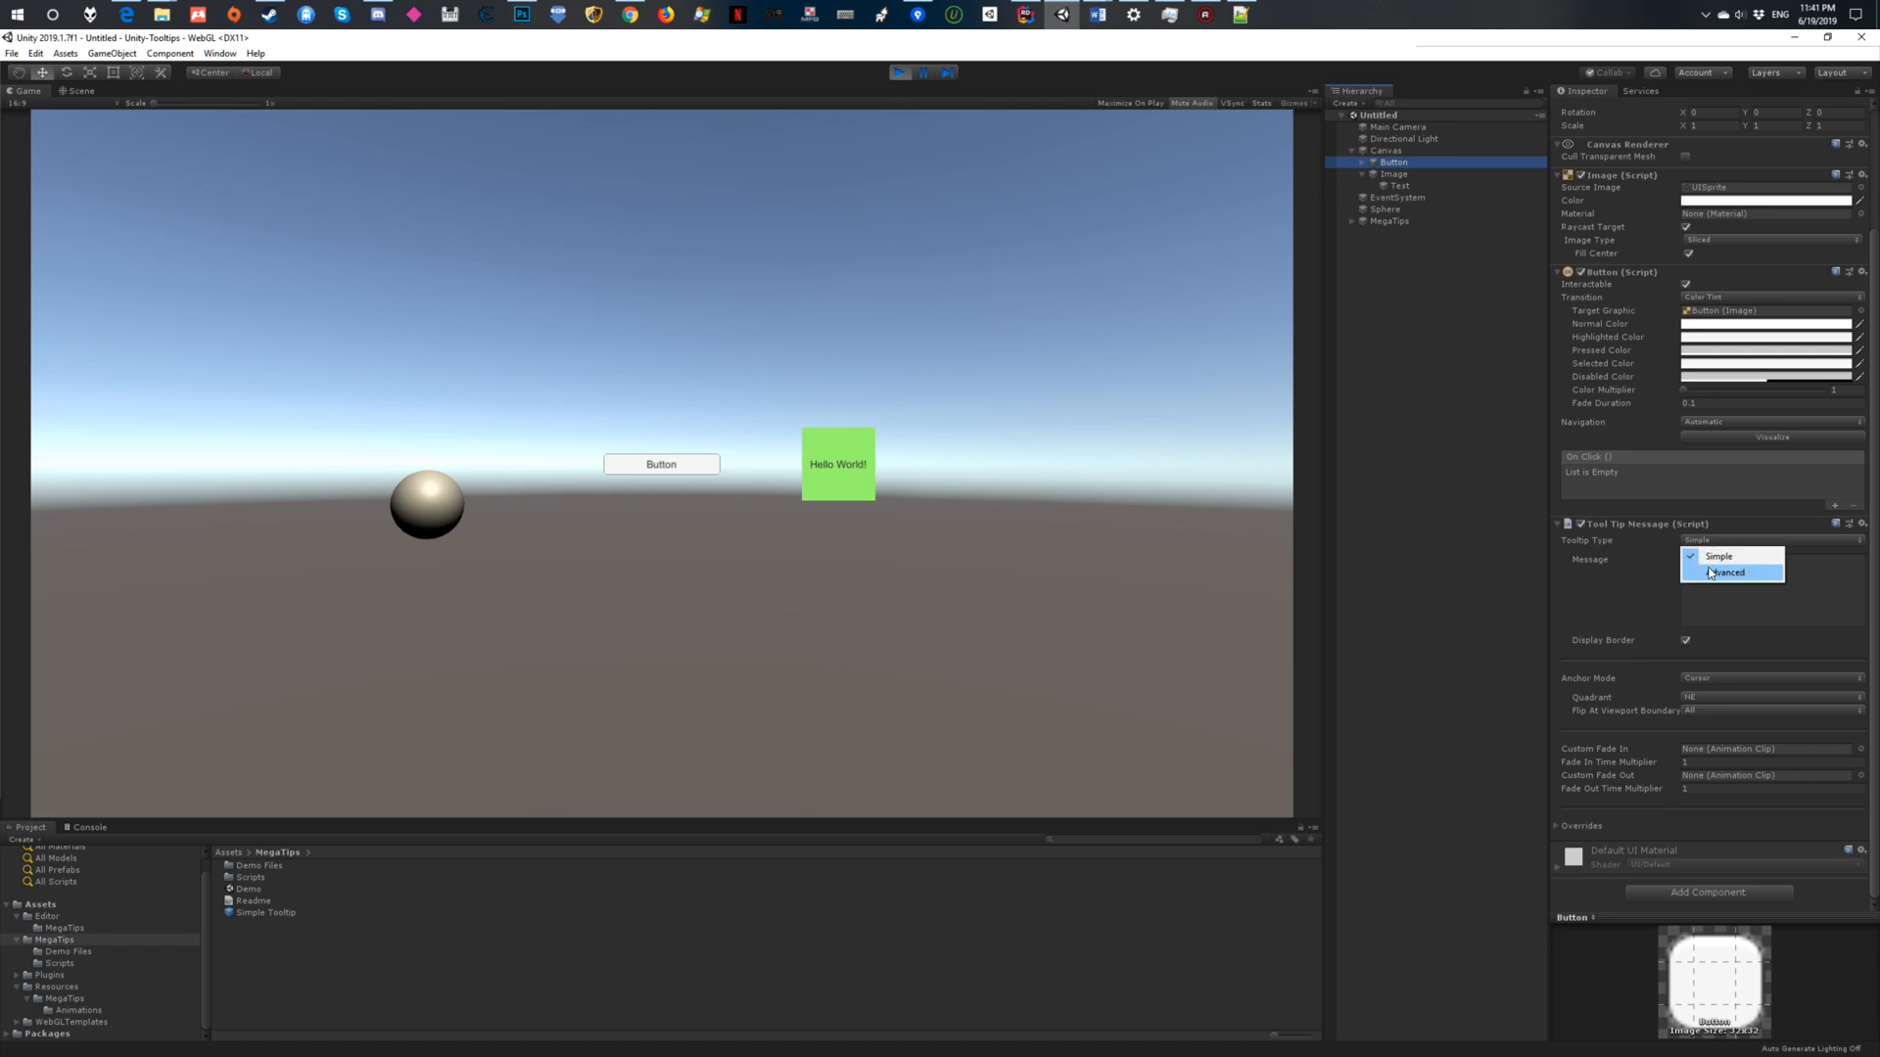
{"action": "left_click", "coordinate": [1711, 573]}
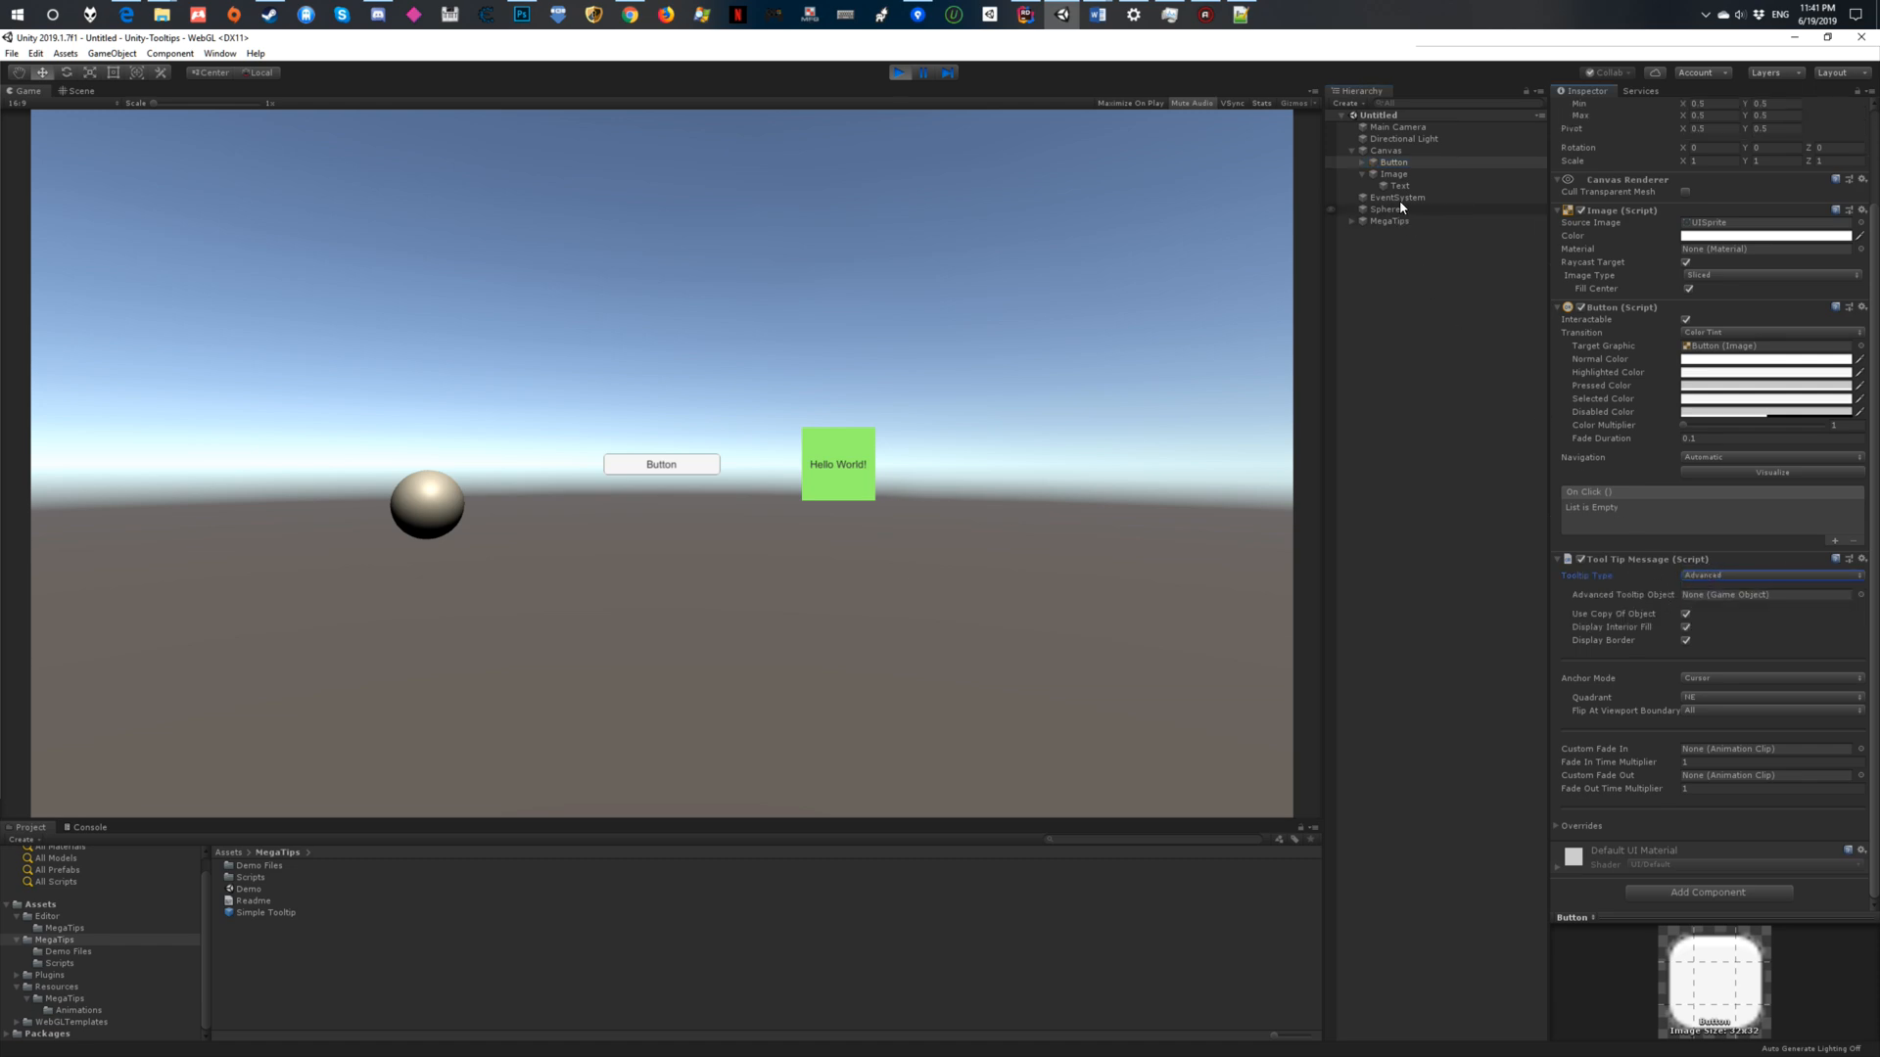
{"action": "left_click_drag", "start_coordinate": [1396, 175], "coordinate": [1712, 591]}
{"action": "left_click", "coordinate": [980, 618]}
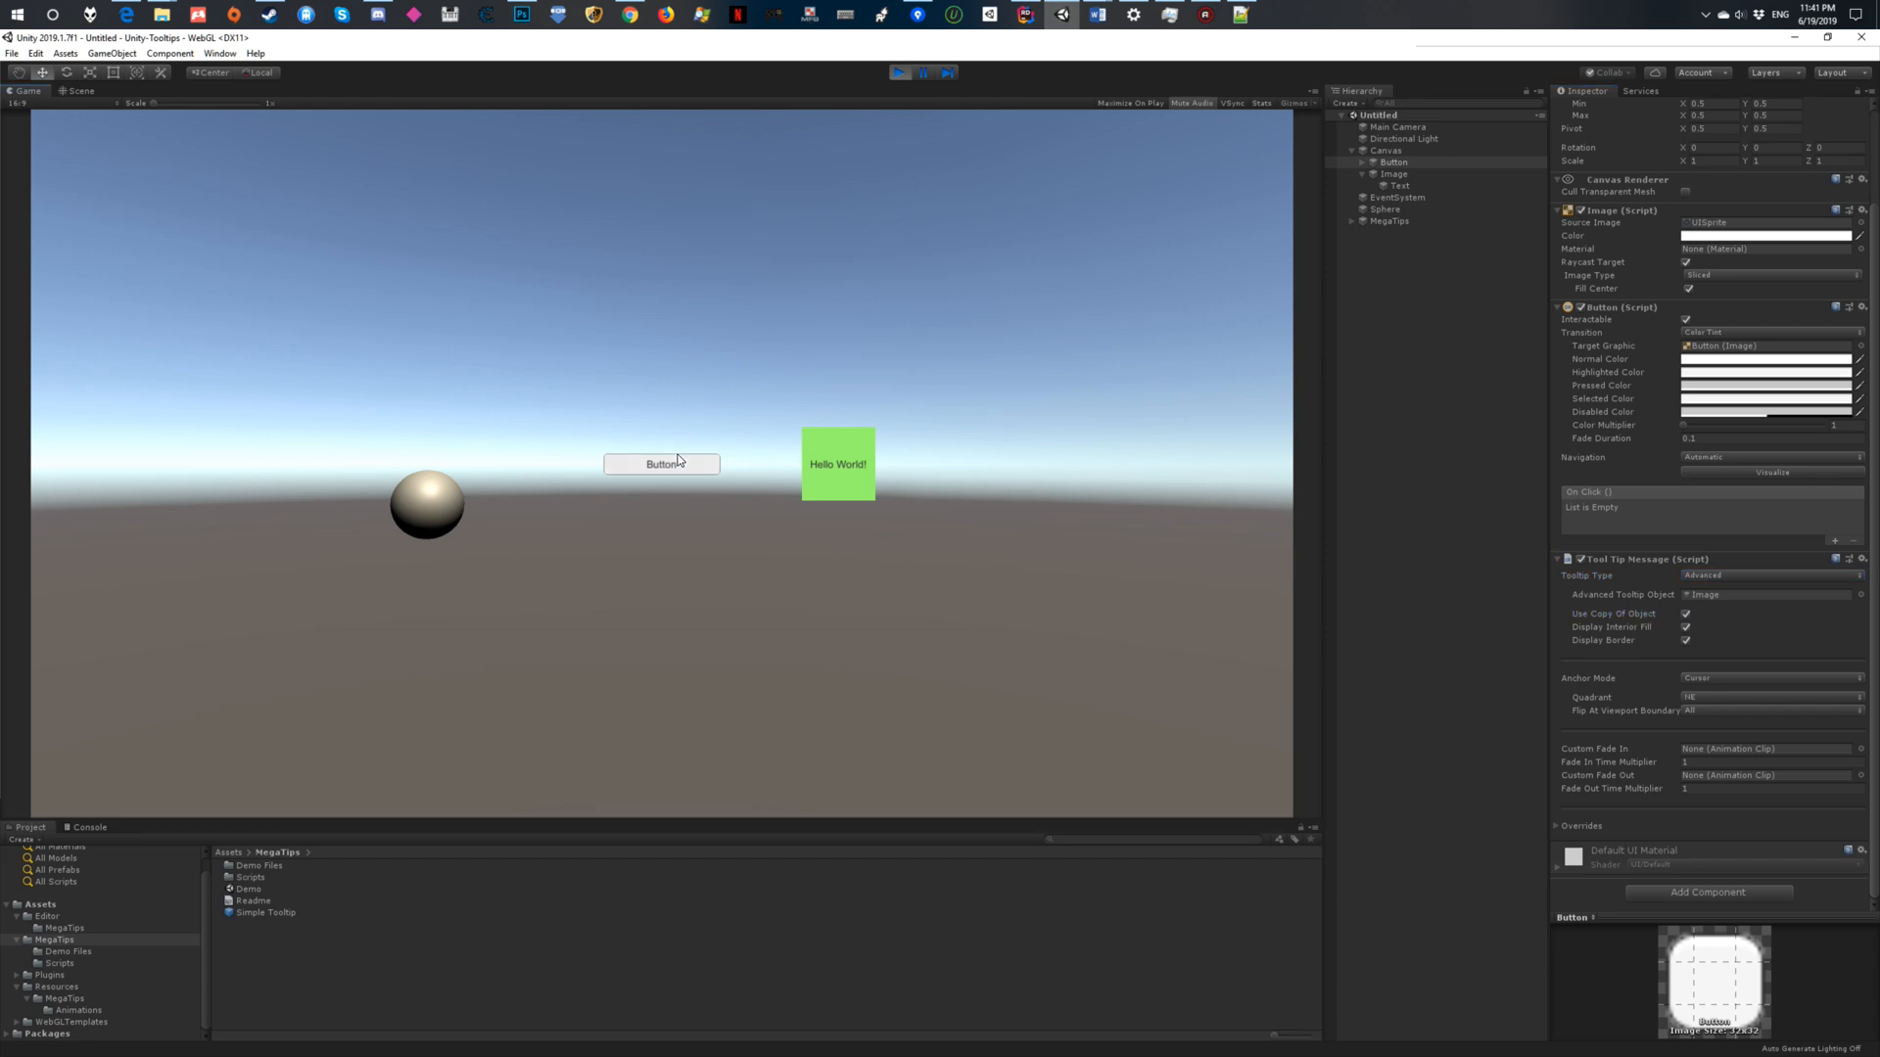
Set the button tooltip's Custom Fade In animation to Shrink and its Custom Fade Out animation to Right.
{"action": "mouse_move", "coordinate": [678, 463]}
{"action": "left_click", "coordinate": [1860, 749]}
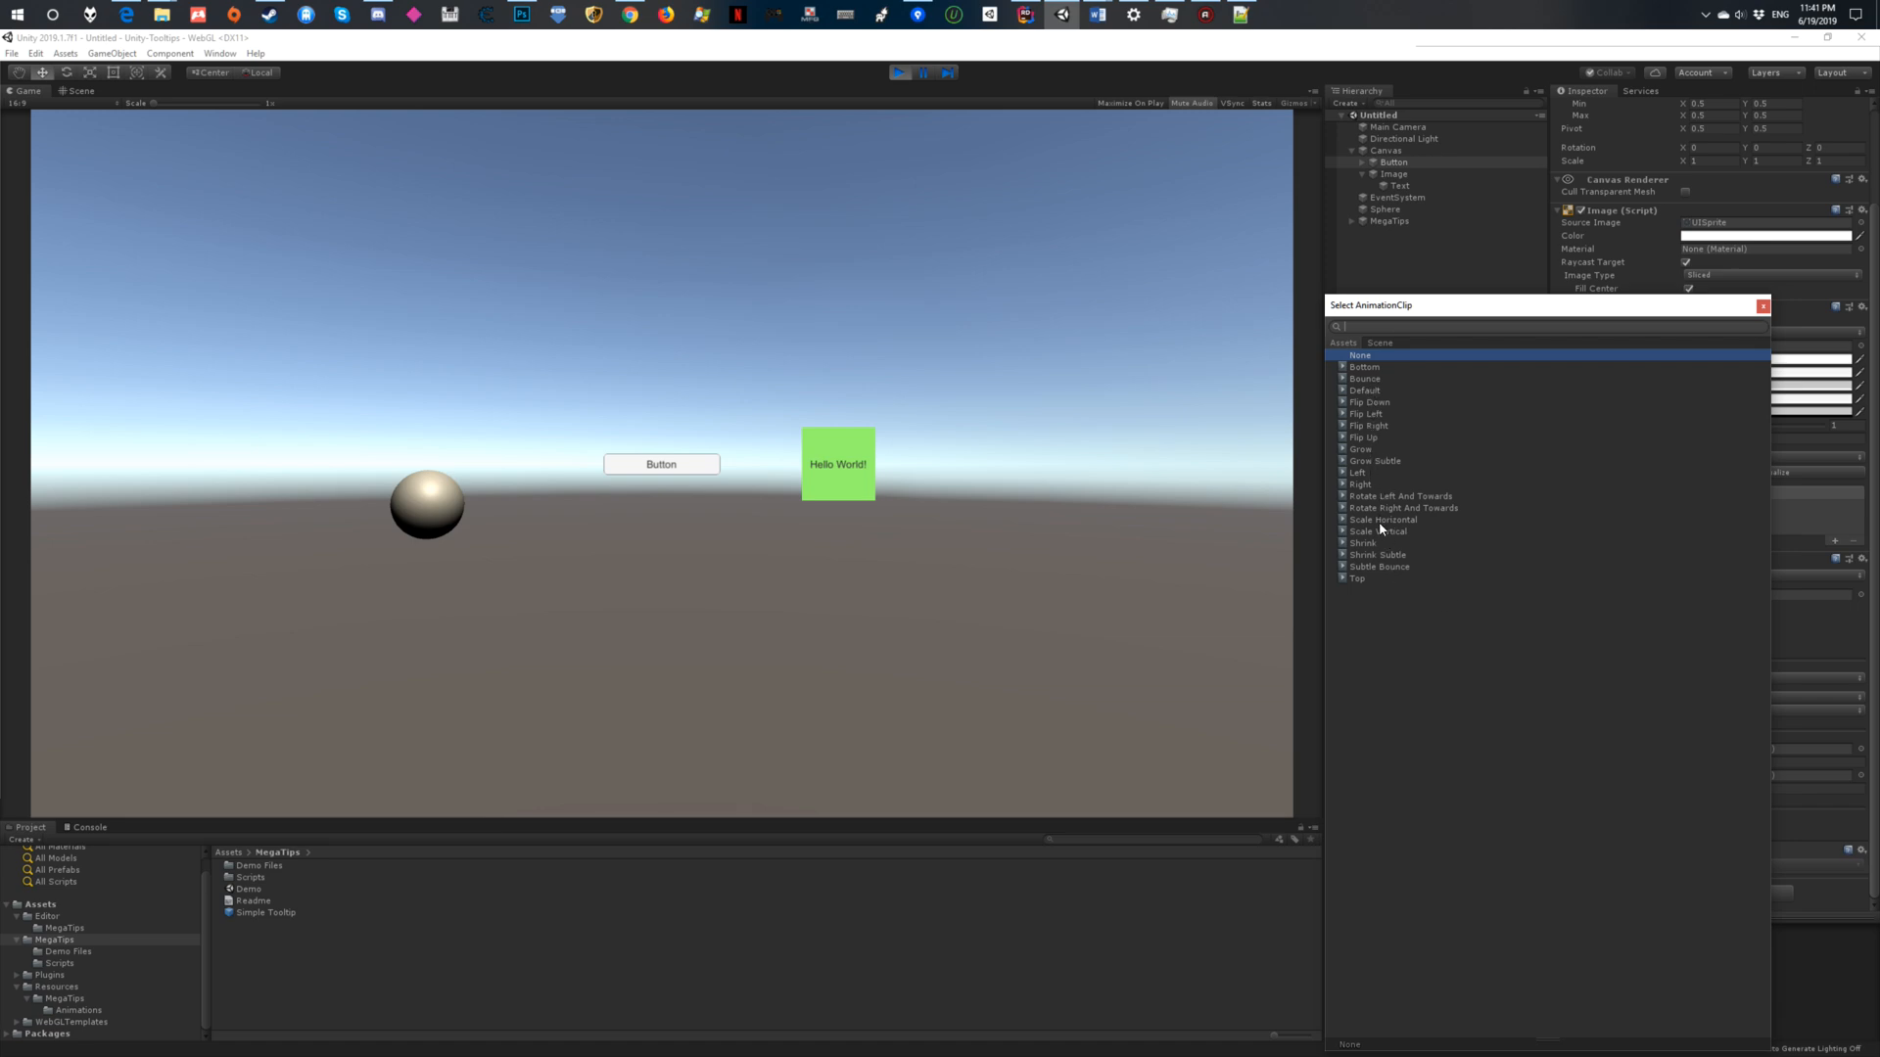
{"action": "double_click", "coordinate": [1365, 544]}
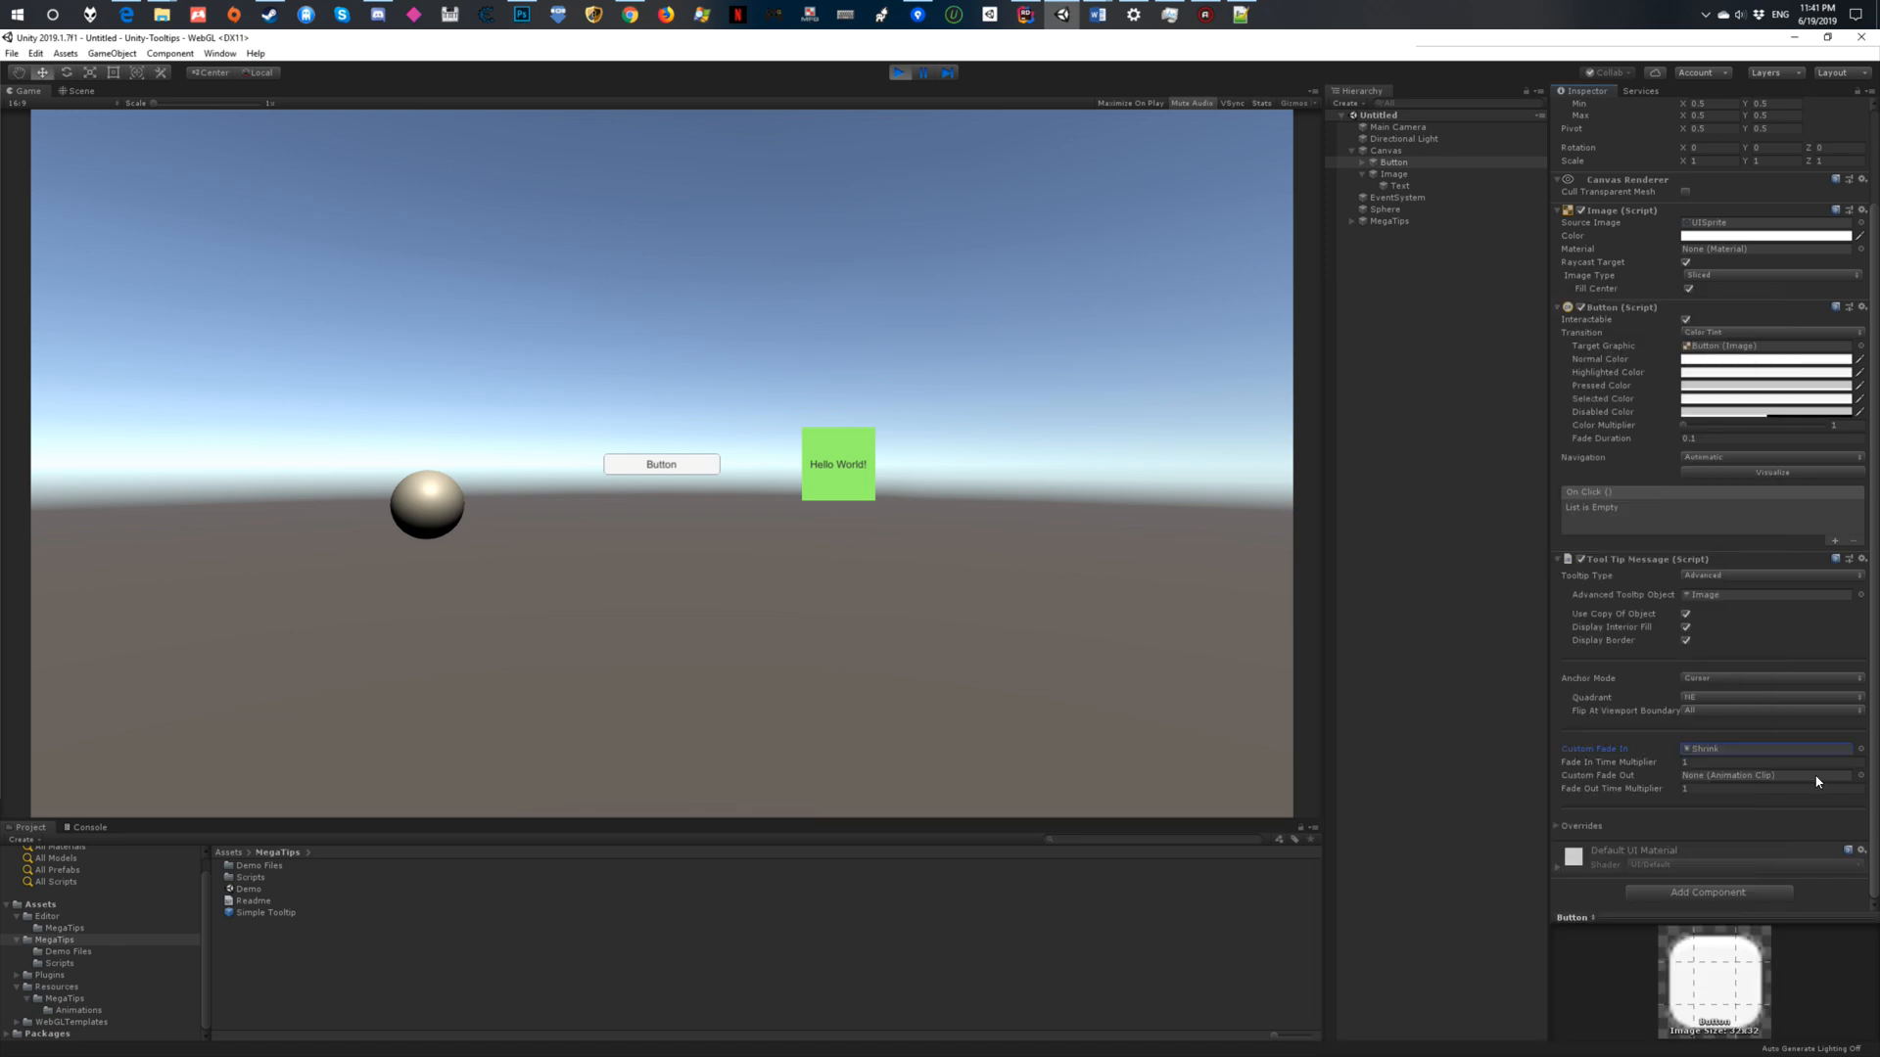
{"action": "left_click", "coordinate": [1861, 776]}
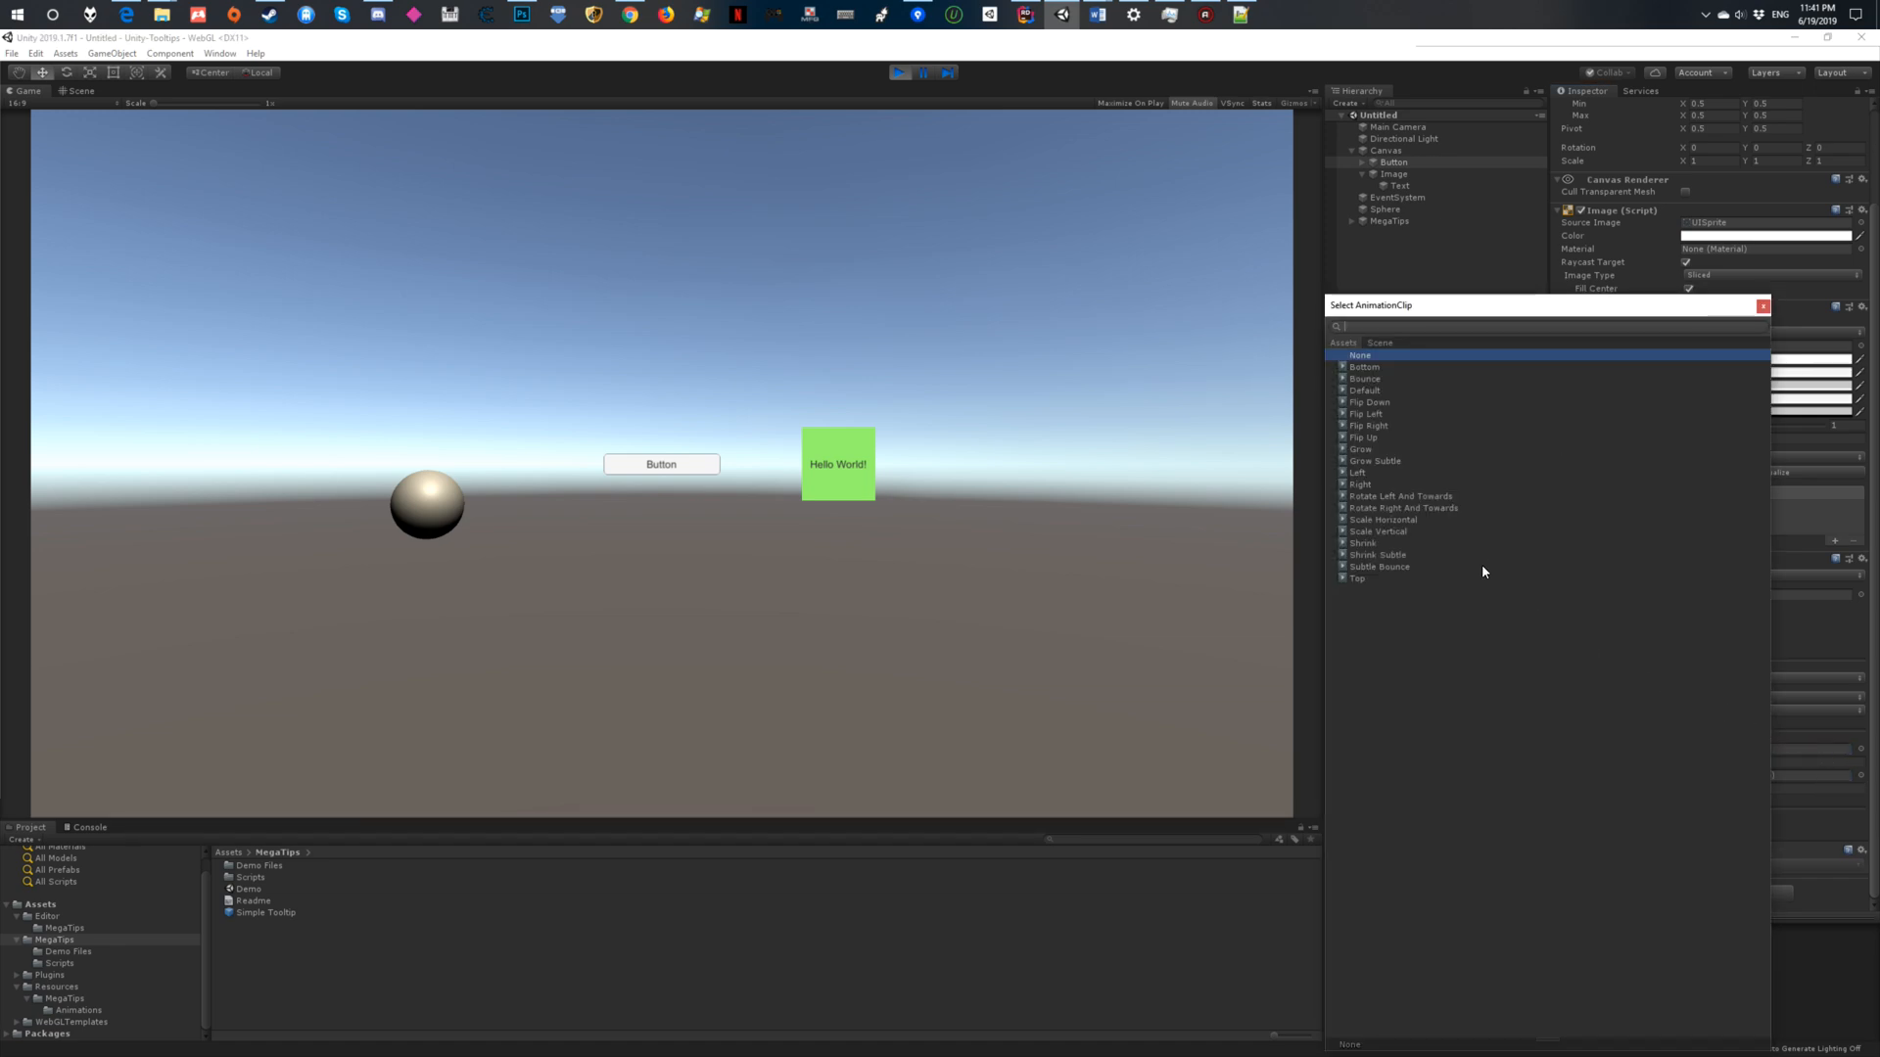
{"action": "double_click", "coordinate": [1366, 486]}
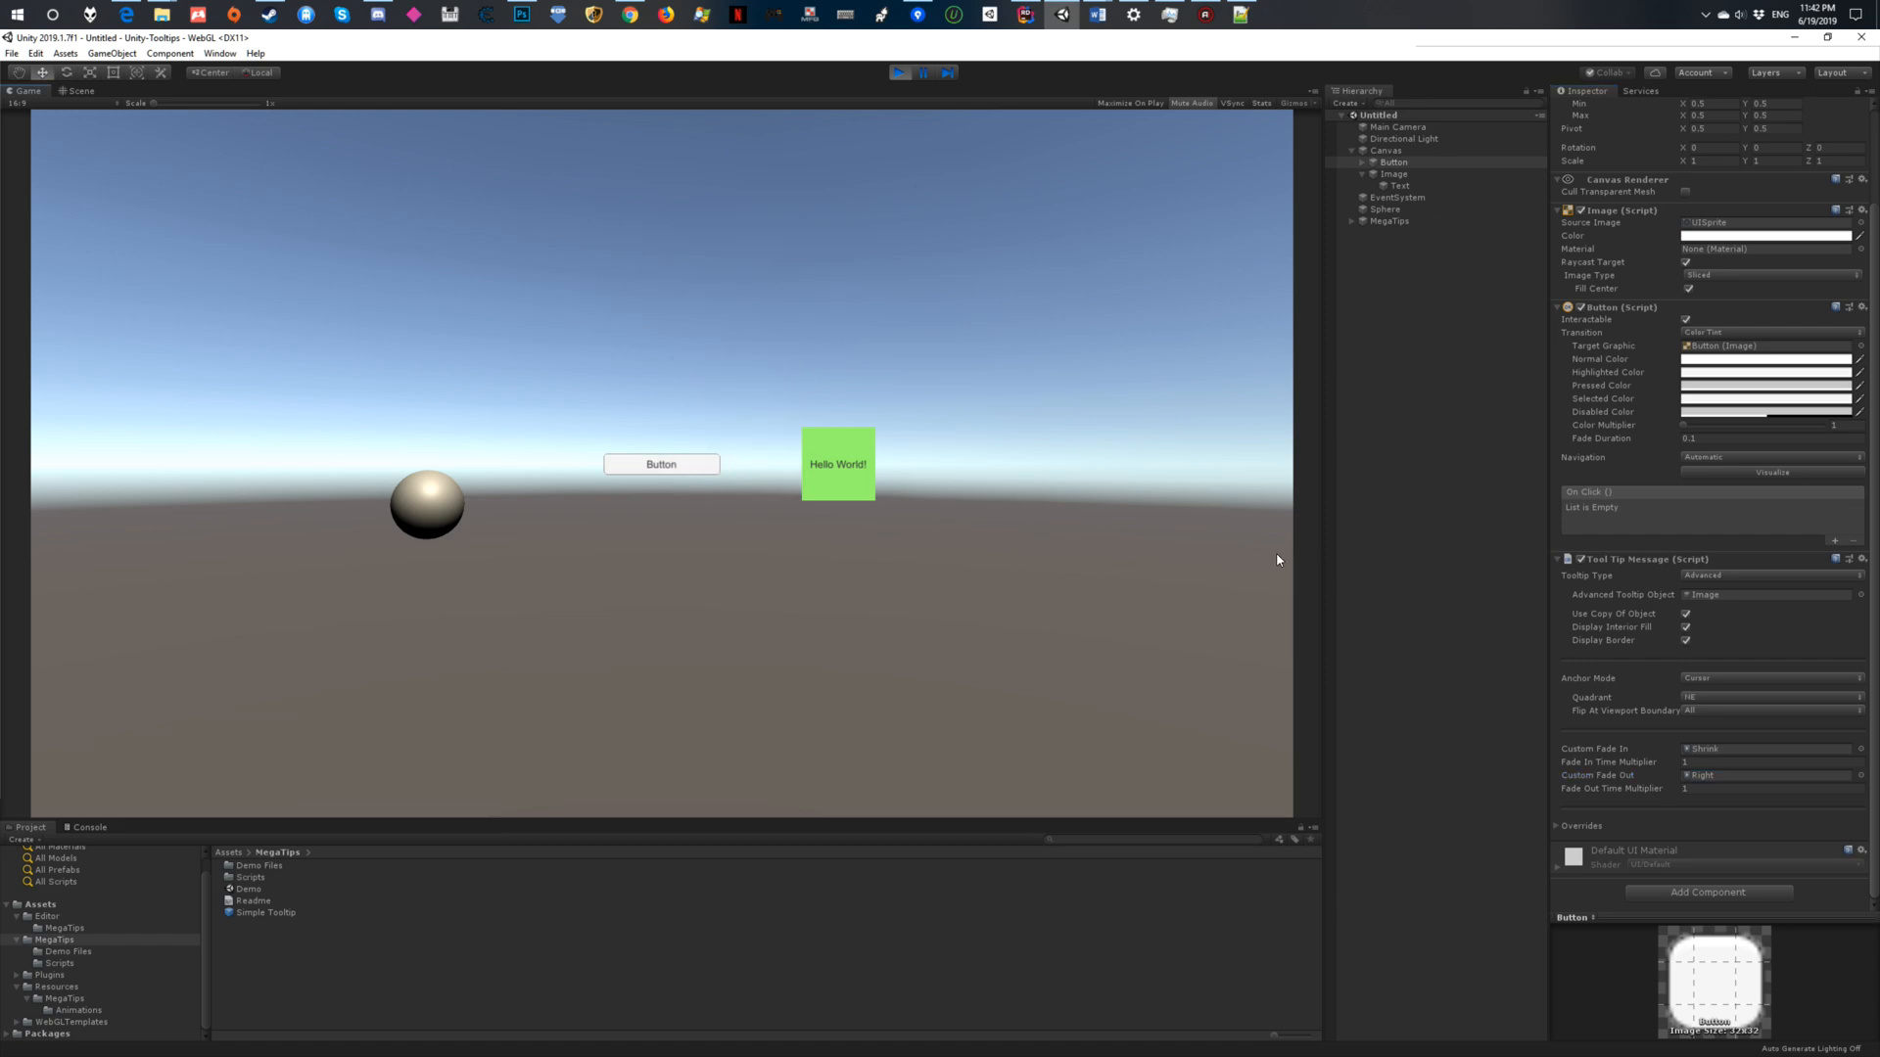
Set the button tooltip's Fade In Time Multiplier to 2 and Fade Out Time Multiplier to 5.
{"action": "left_click", "coordinate": [1738, 761]}
{"action": "type", "text": "2"}
{"action": "left_click", "coordinate": [1701, 789]}
{"action": "type", "text": "5"}
{"action": "key", "text": "Return"}
Change the button tooltip's Custom Fade Out animation to Flip Left and preview the tooltip on the button.
{"action": "left_click", "coordinate": [1859, 776]}
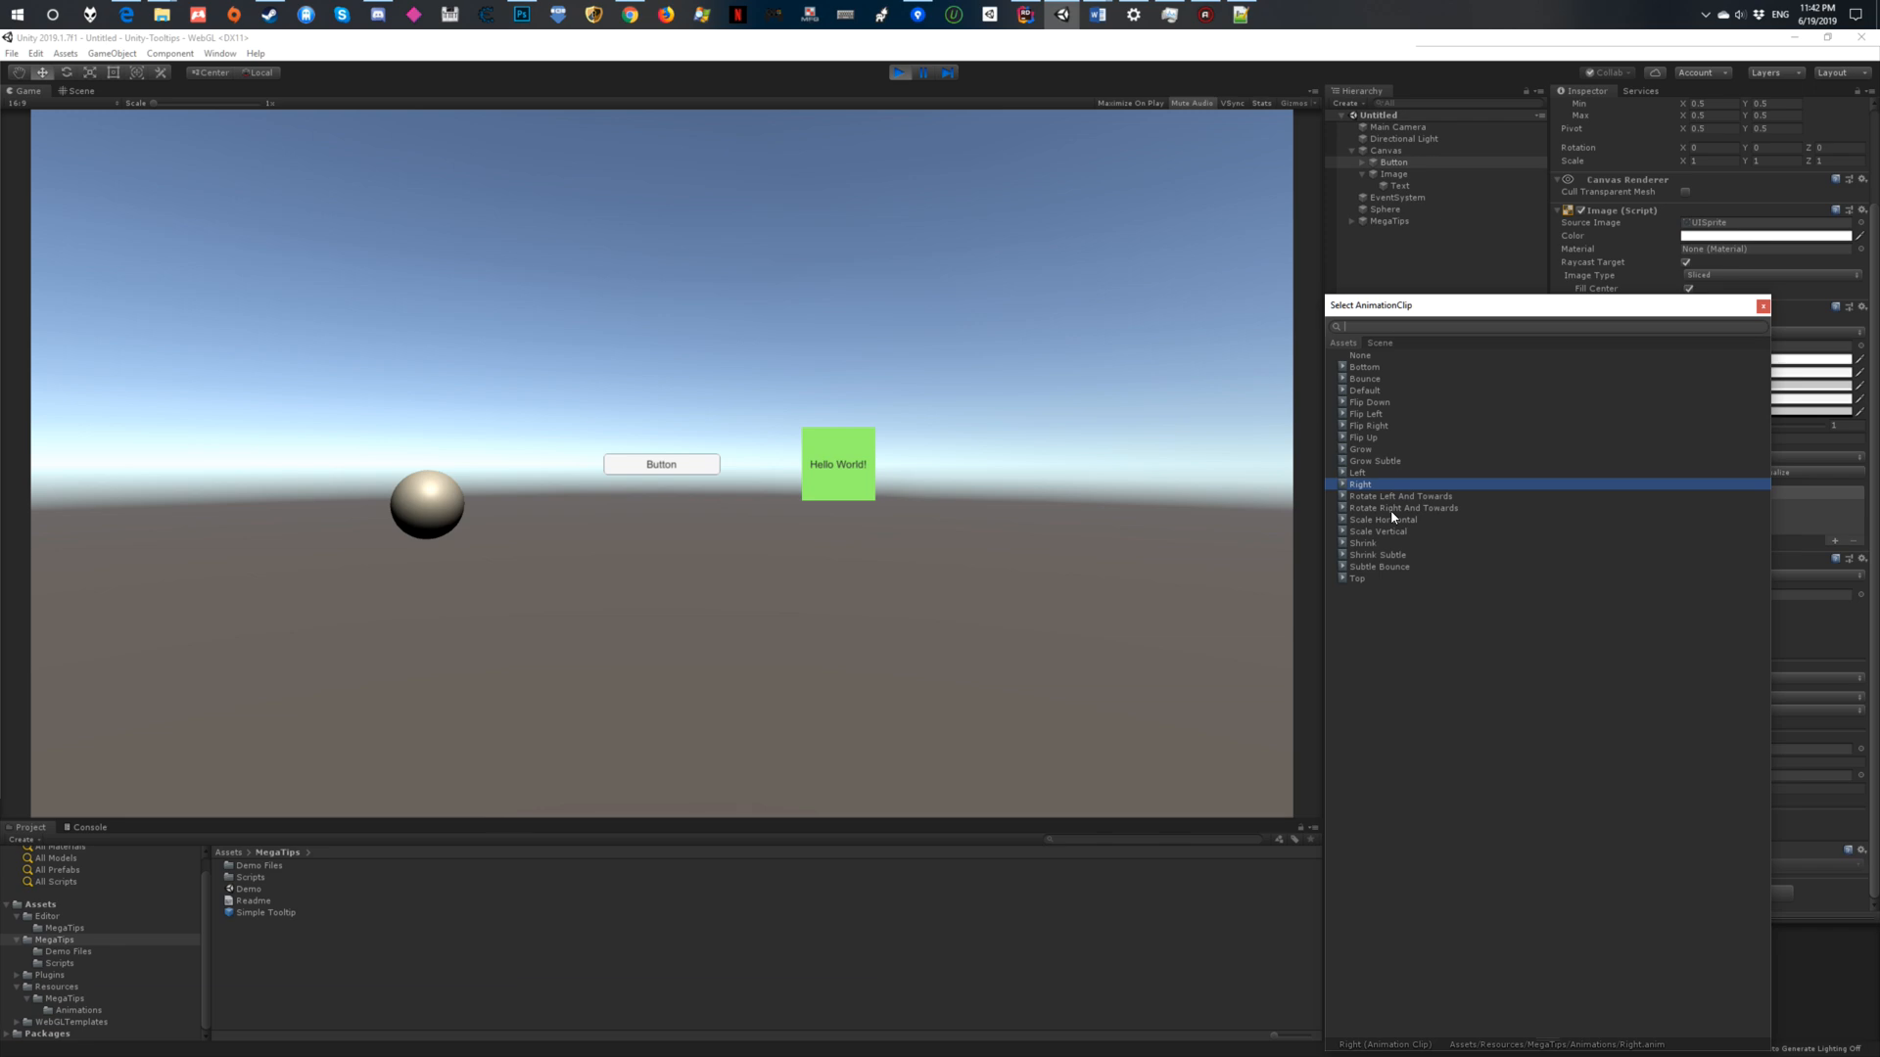
{"action": "double_click", "coordinate": [1379, 416]}
{"action": "mouse_move", "coordinate": [687, 468]}
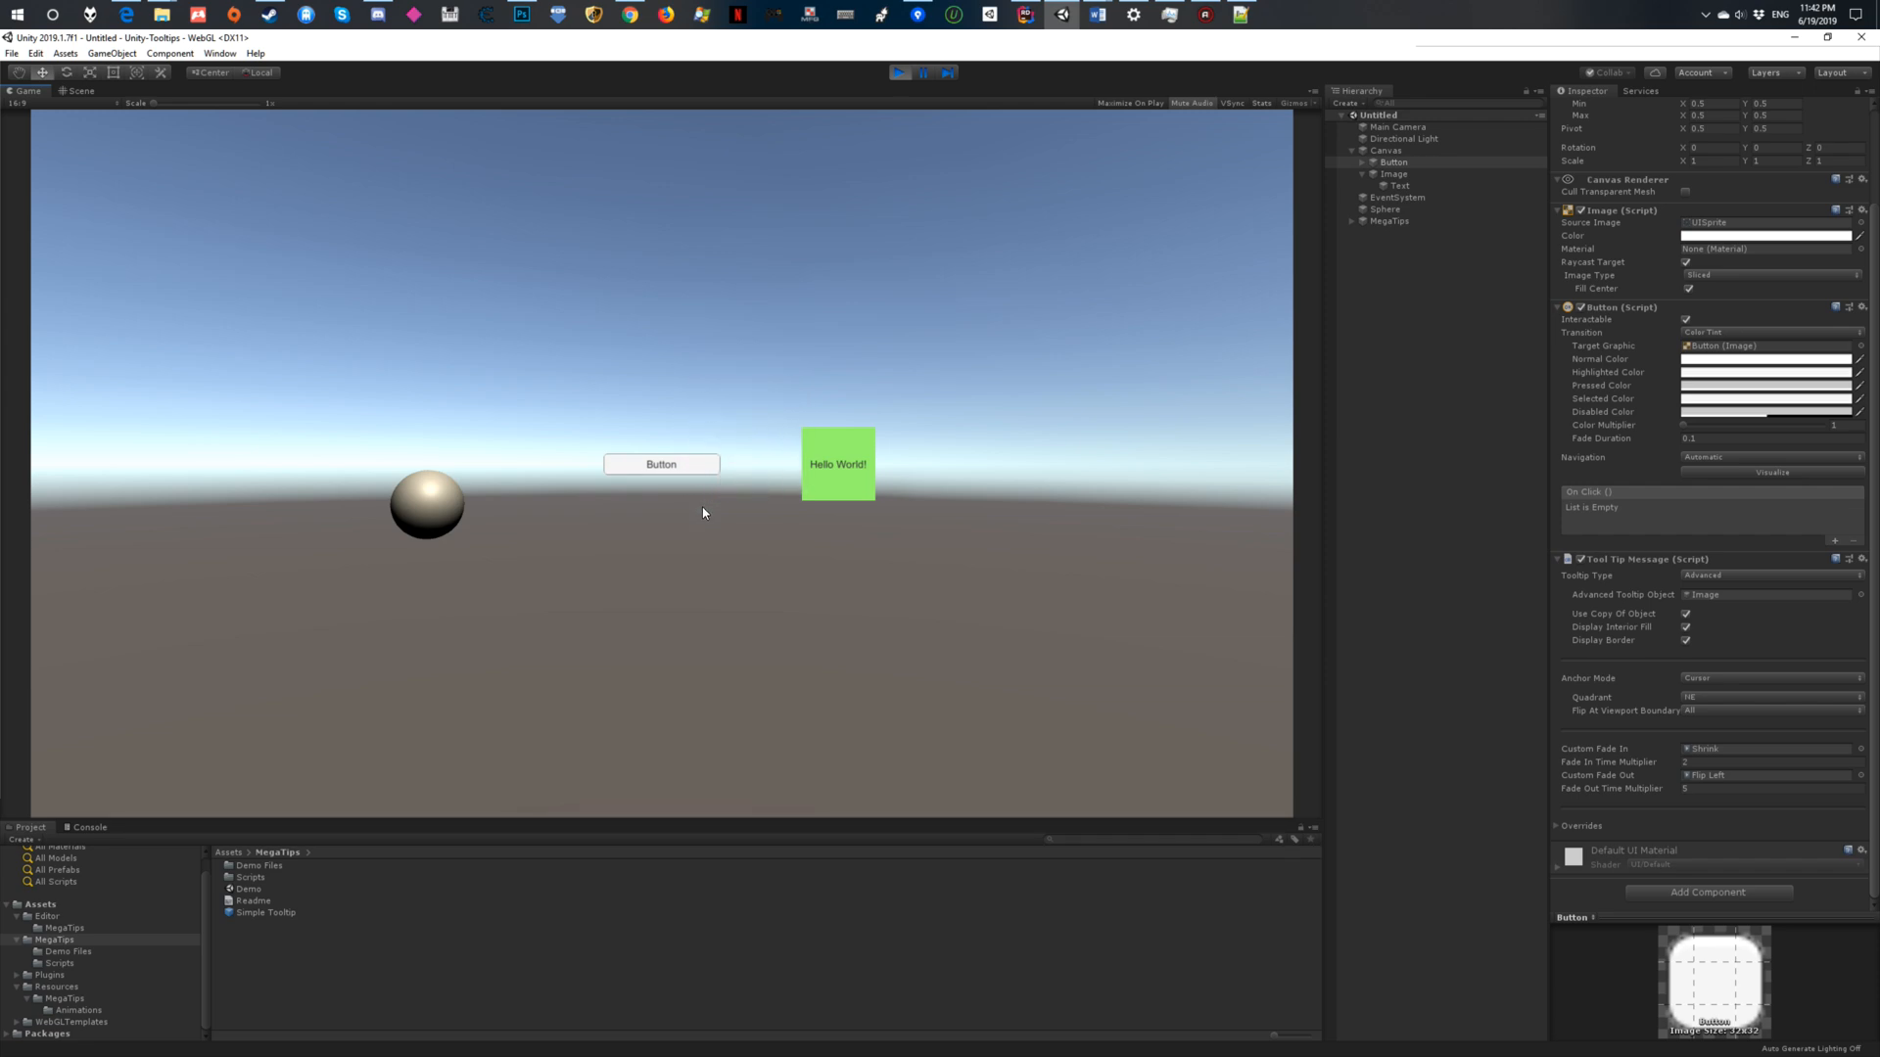
Set the ToolTip Canvas under MegaTips to Screen Space - Camera render mode and assign the Main Camera as its Render Camera.
{"action": "left_click", "coordinate": [1391, 220]}
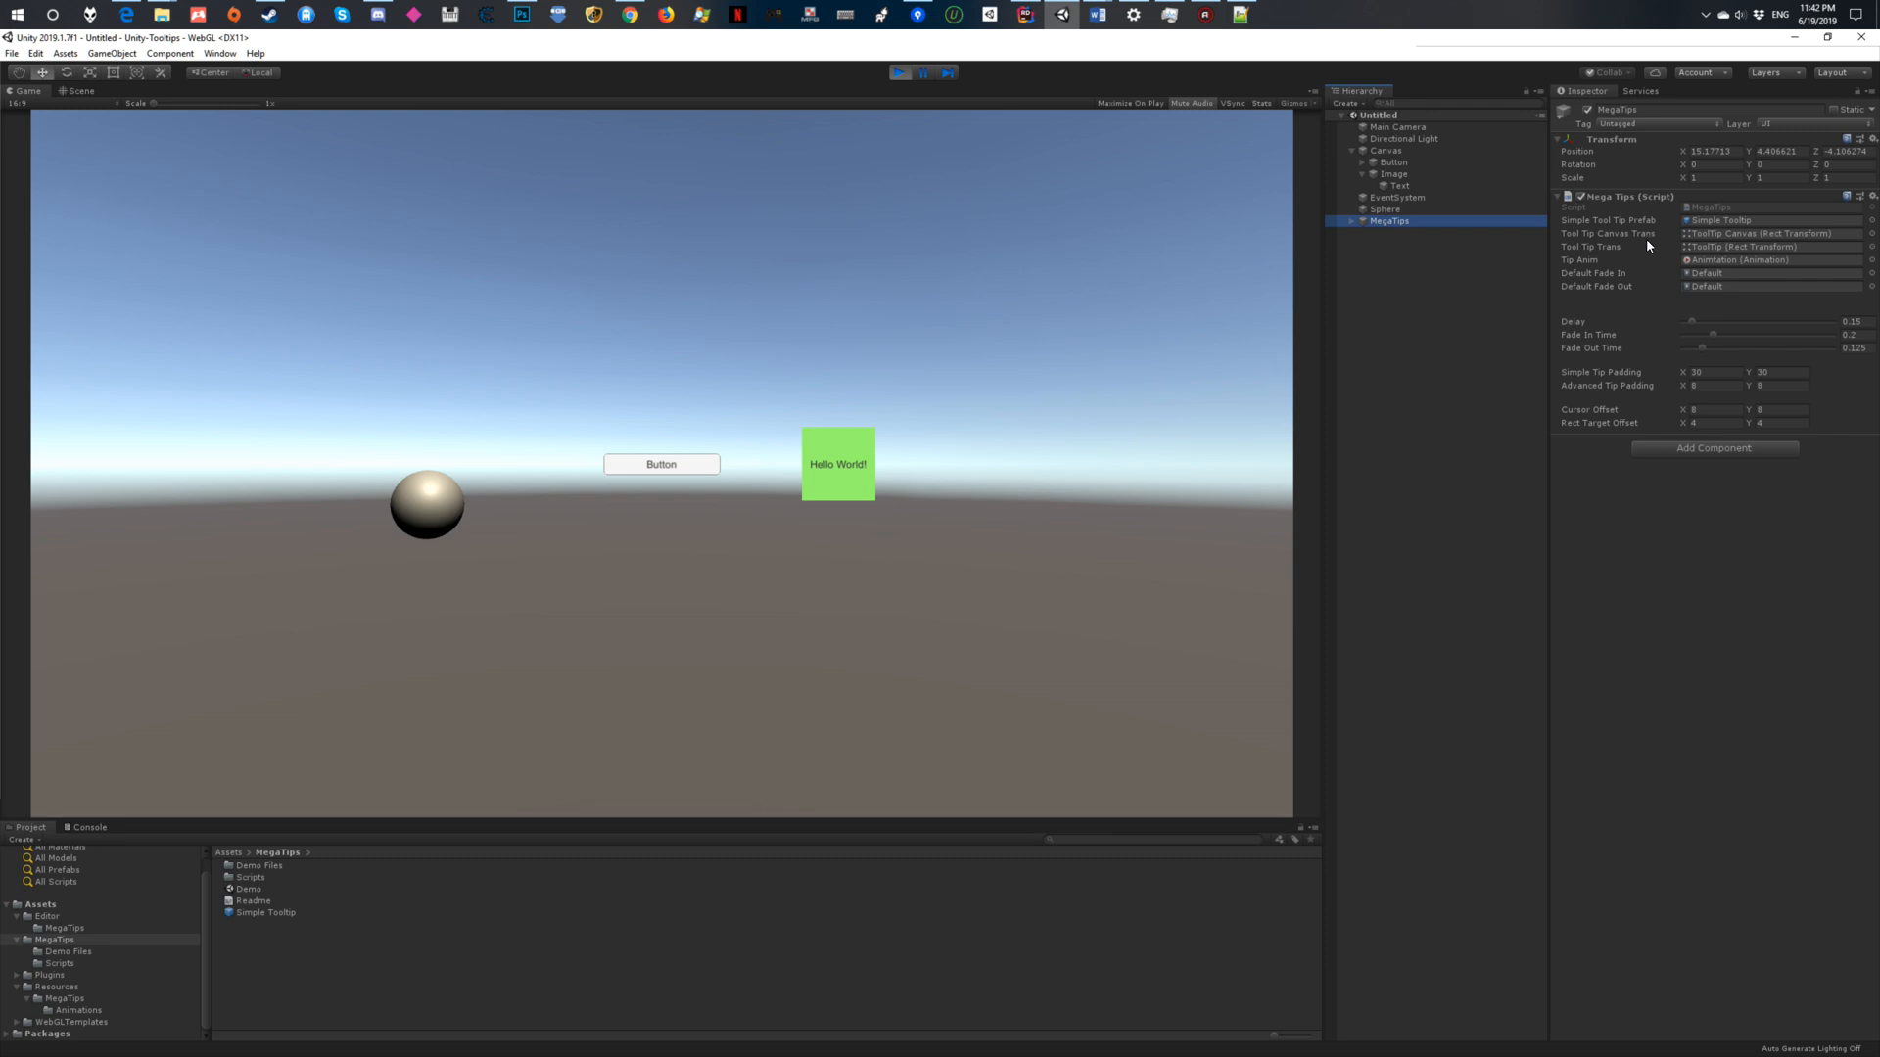
{"action": "left_click", "coordinate": [1354, 221]}
{"action": "left_click", "coordinate": [1400, 233]}
{"action": "left_click", "coordinate": [1724, 317]}
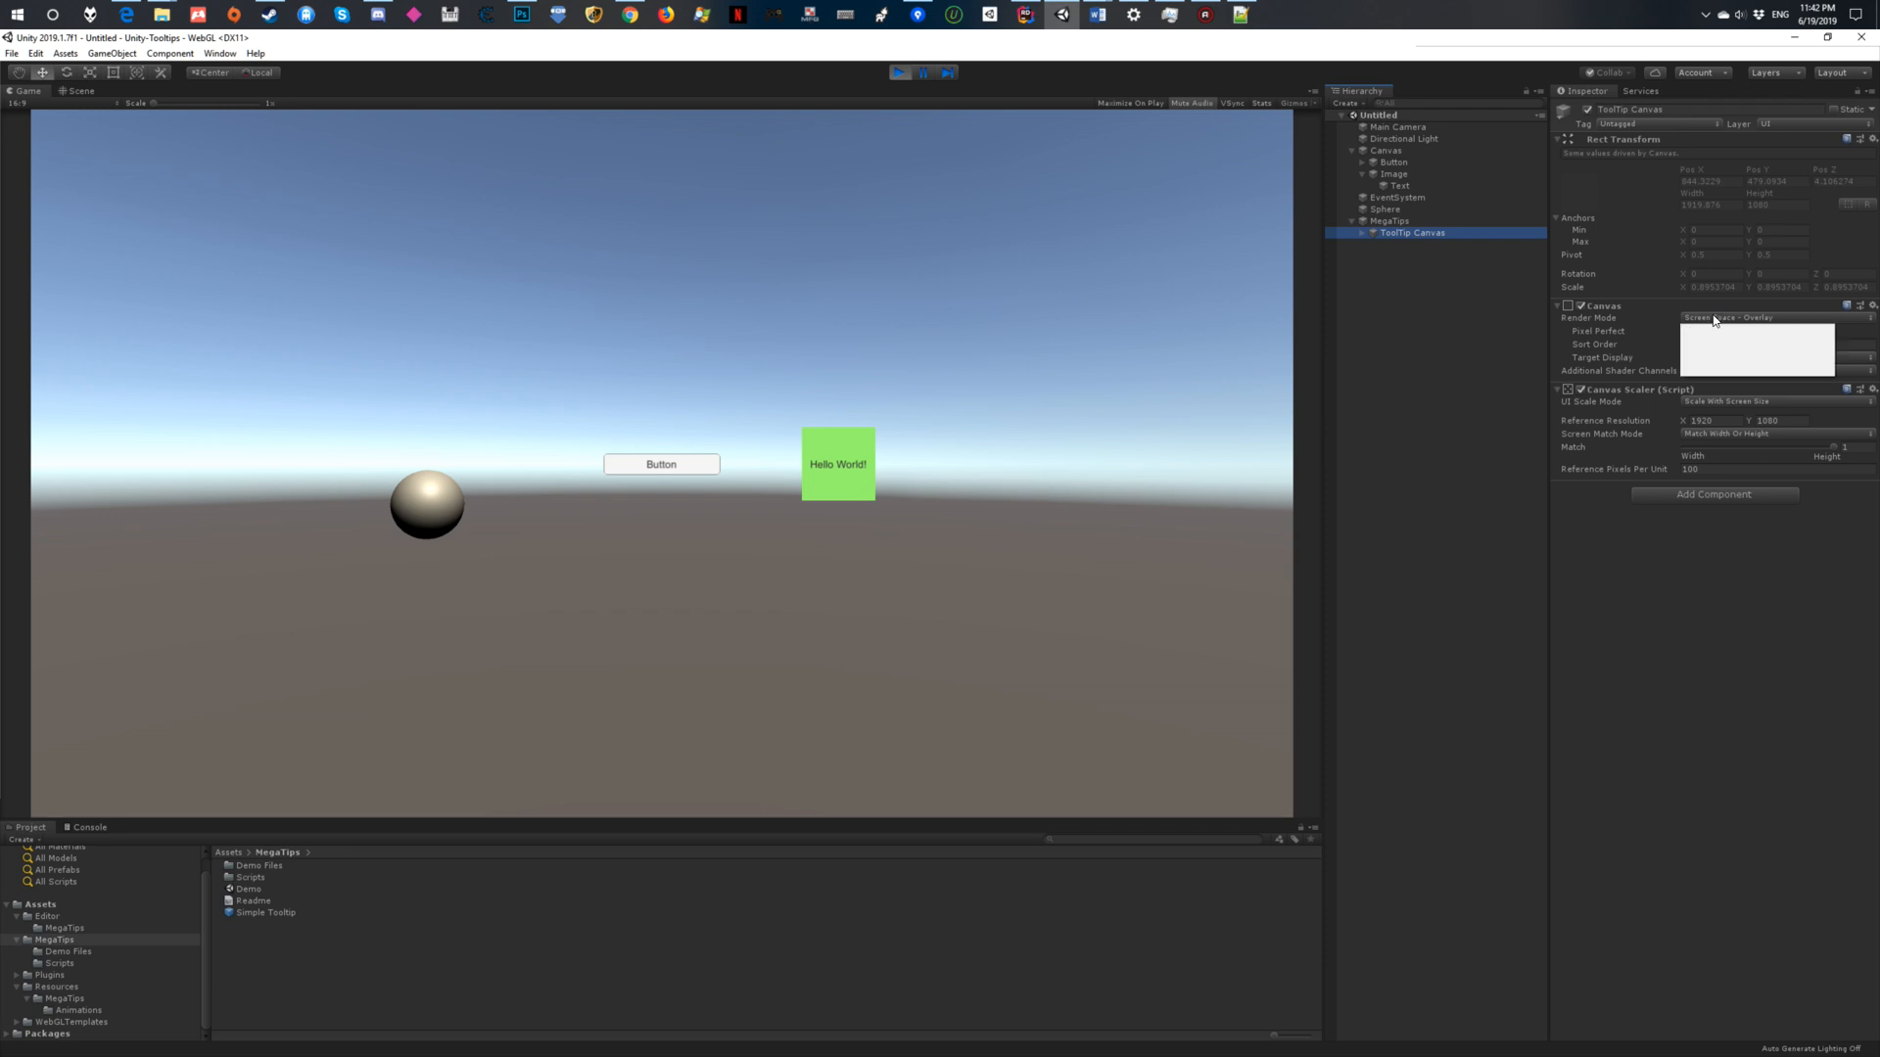
{"action": "left_click", "coordinate": [1715, 351]}
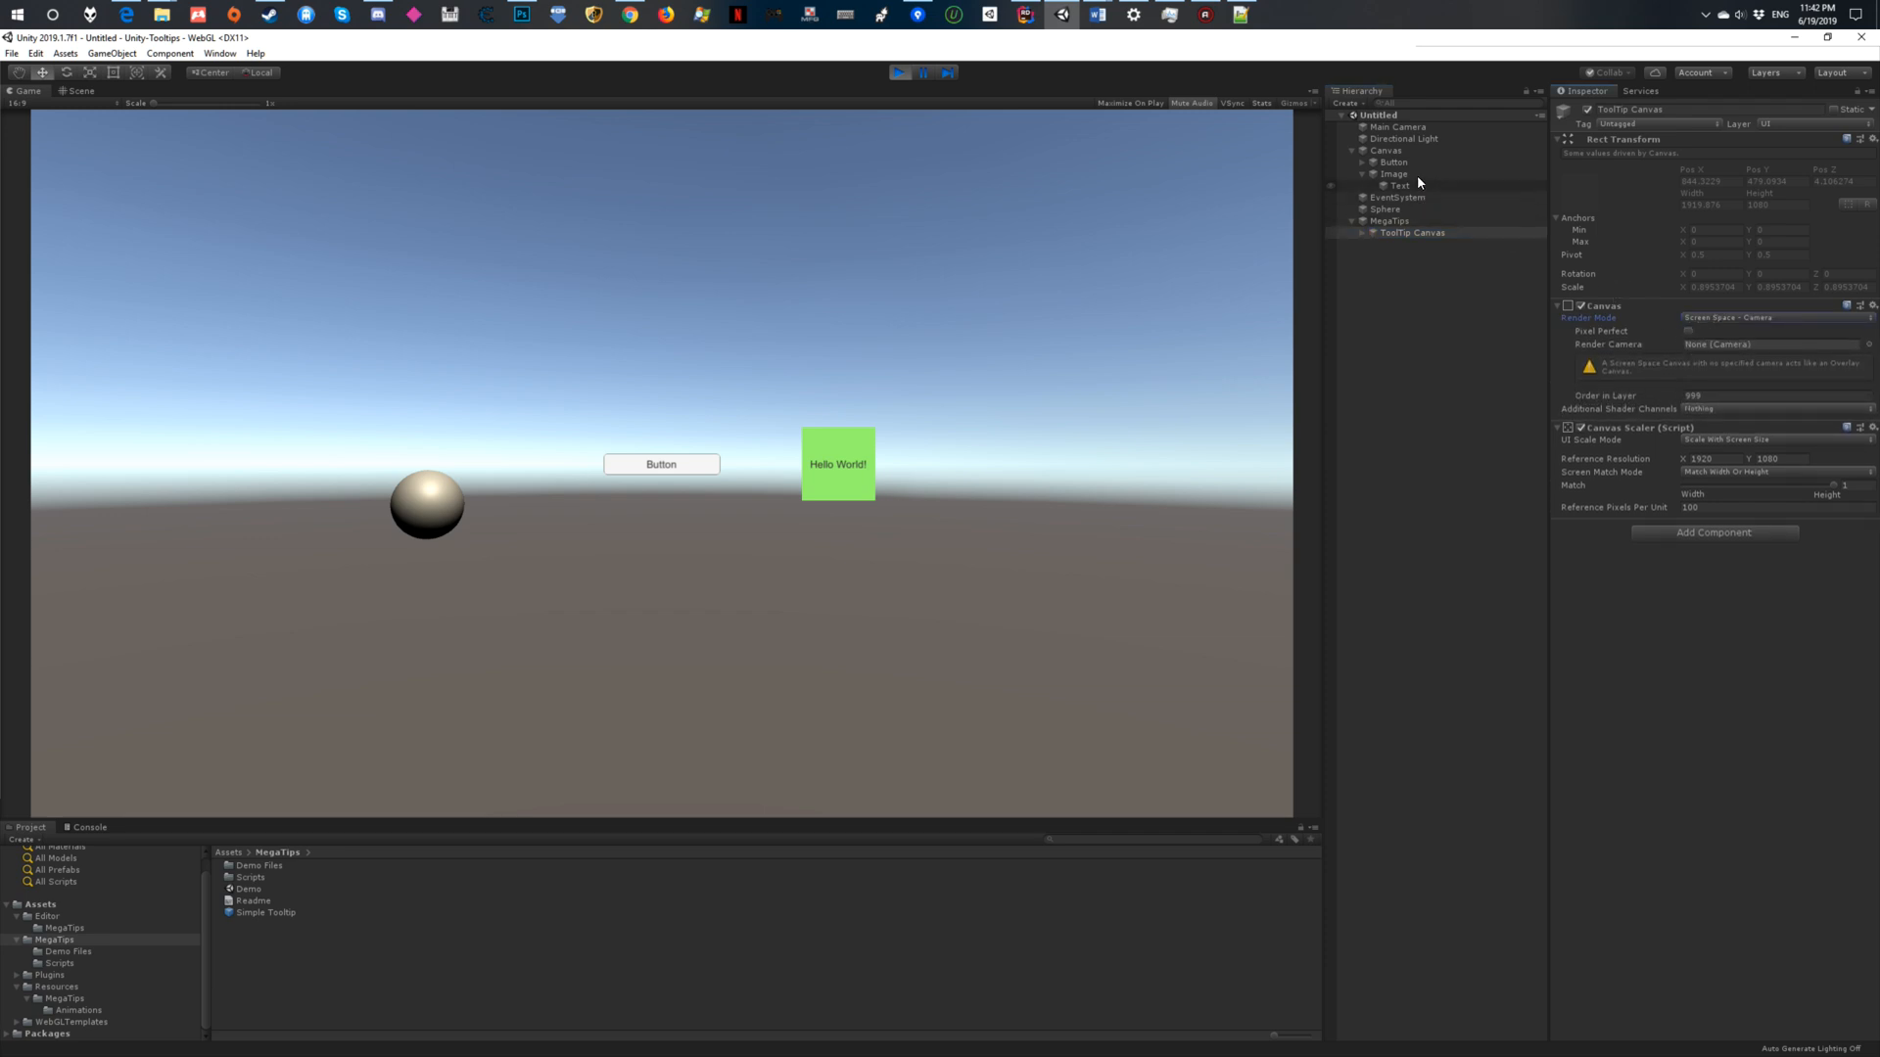
{"action": "left_click_drag", "start_coordinate": [1398, 130], "coordinate": [1712, 347]}
Inspect the Main Camera's components and preview the button's tooltip in the running game.
{"action": "left_click", "coordinate": [1391, 128]}
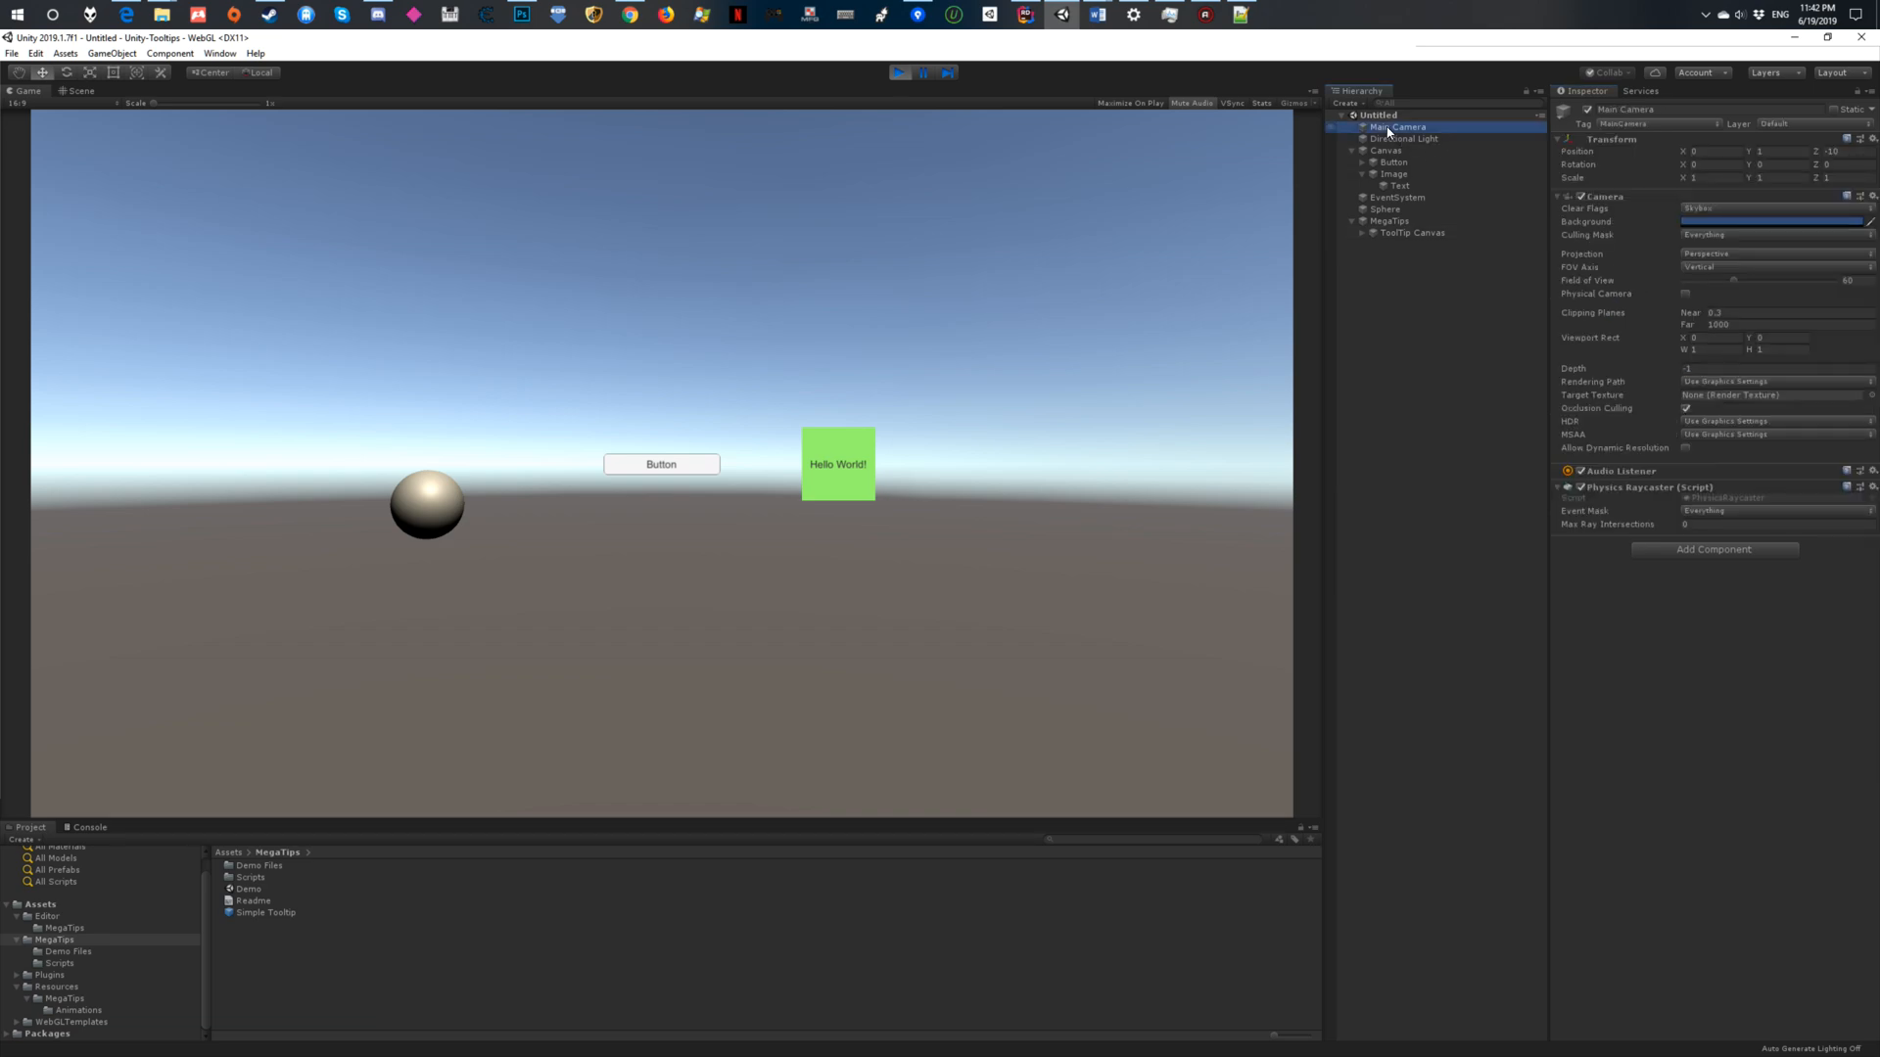
{"action": "left_click", "coordinate": [823, 242]}
{"action": "mouse_move", "coordinate": [694, 465]}
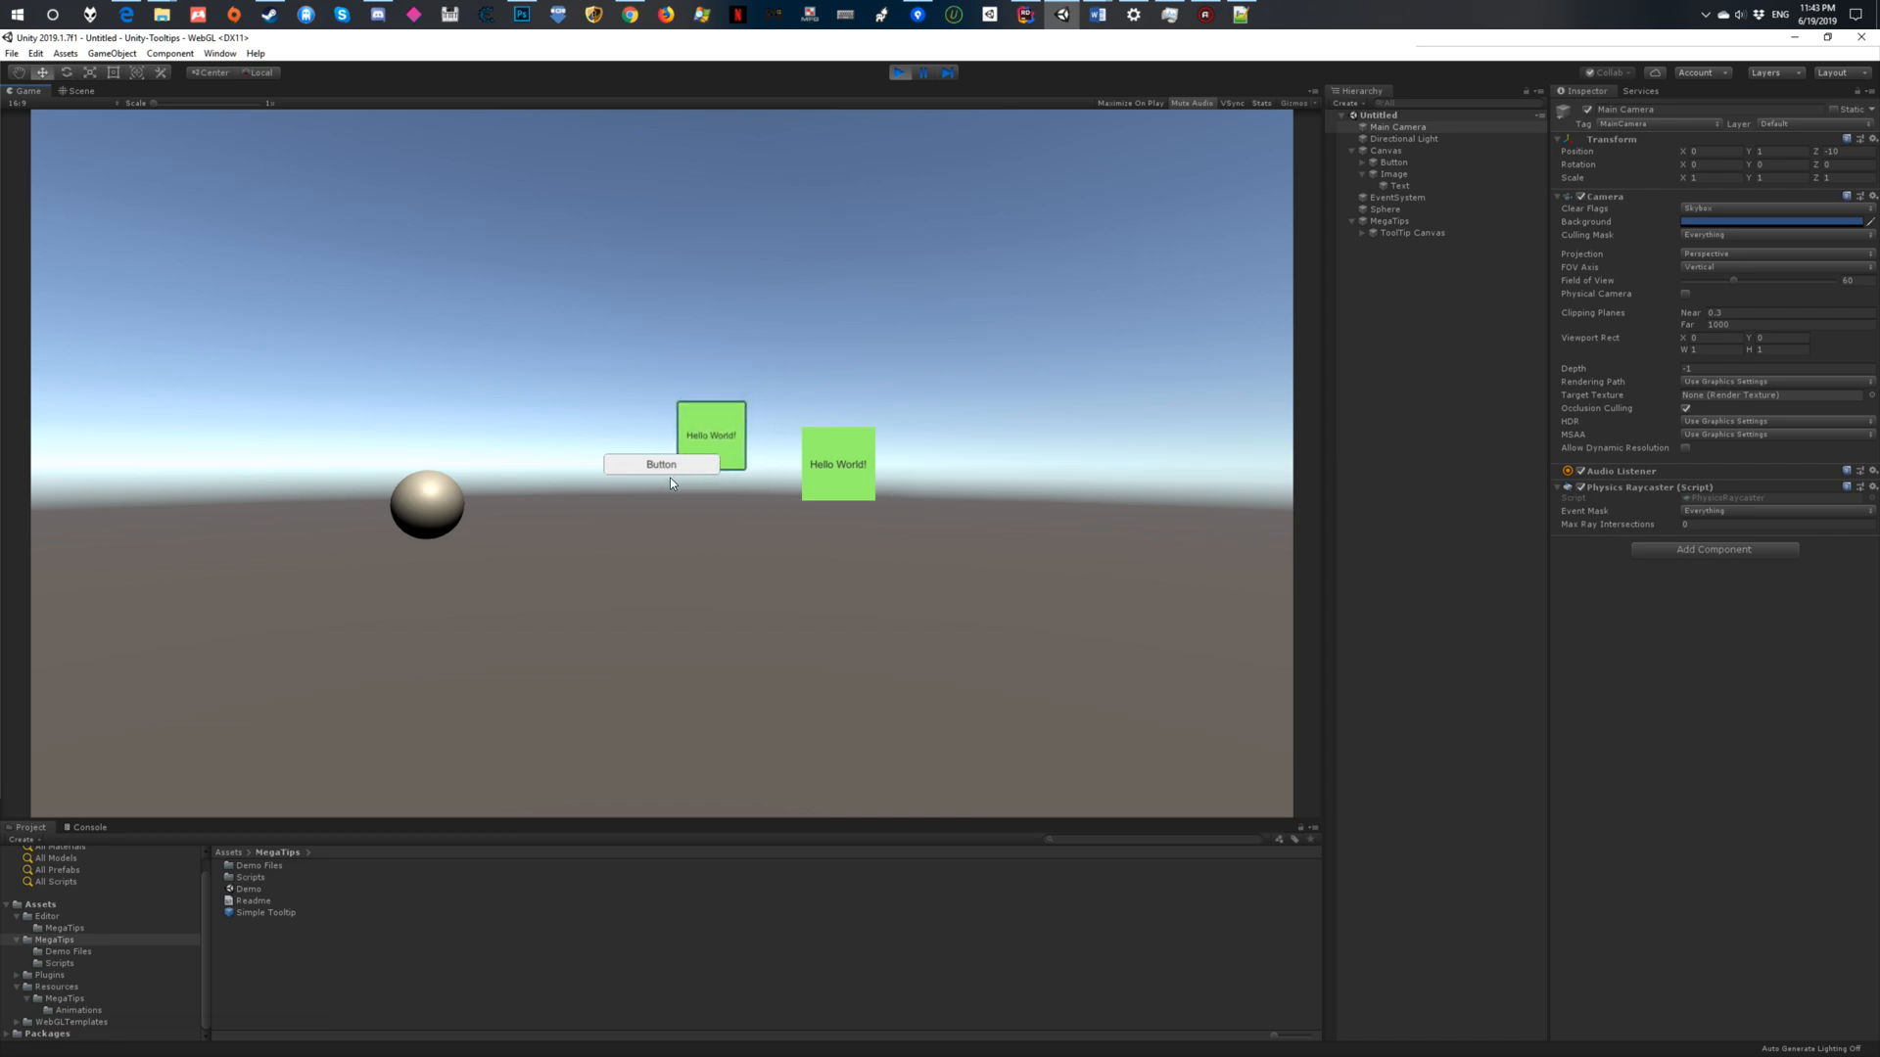
Check the main Canvas's render settings and the sphere's tooltip in the running game, and stop play mode.
{"action": "left_click", "coordinate": [1385, 150]}
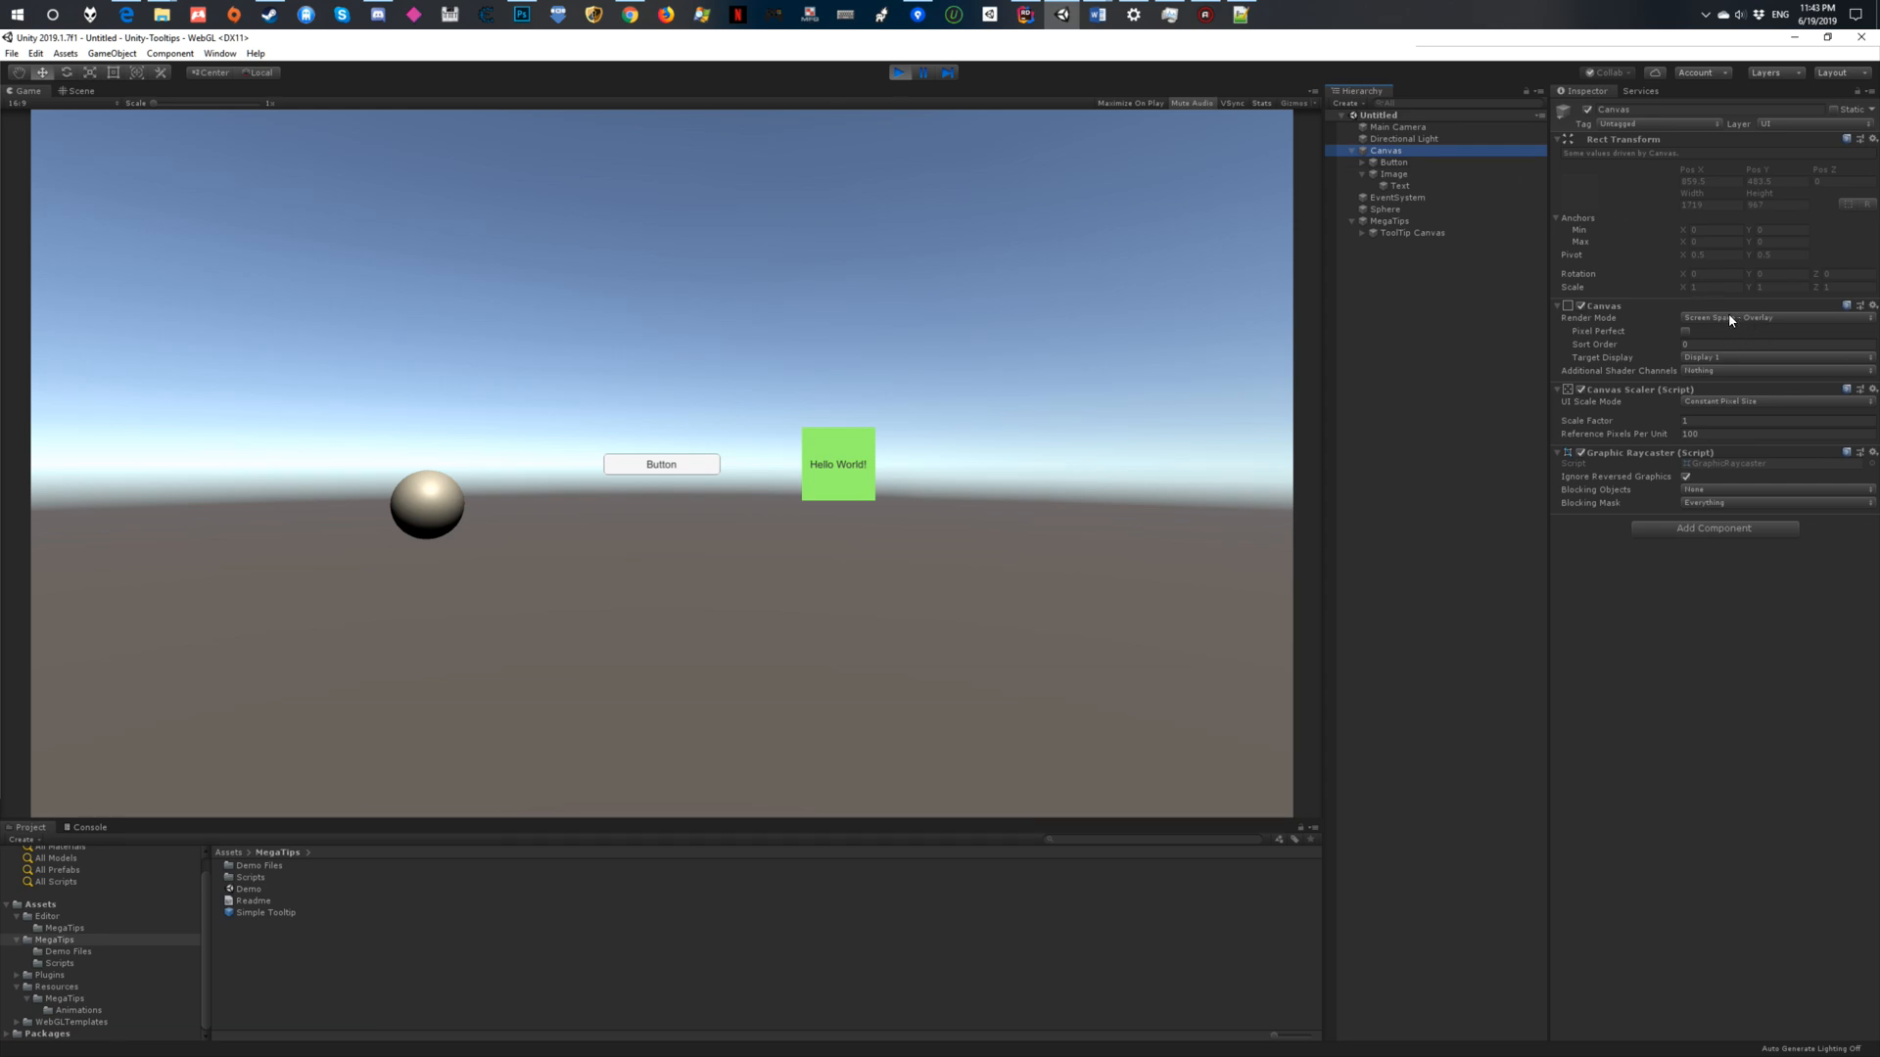
{"action": "left_click", "coordinate": [974, 259]}
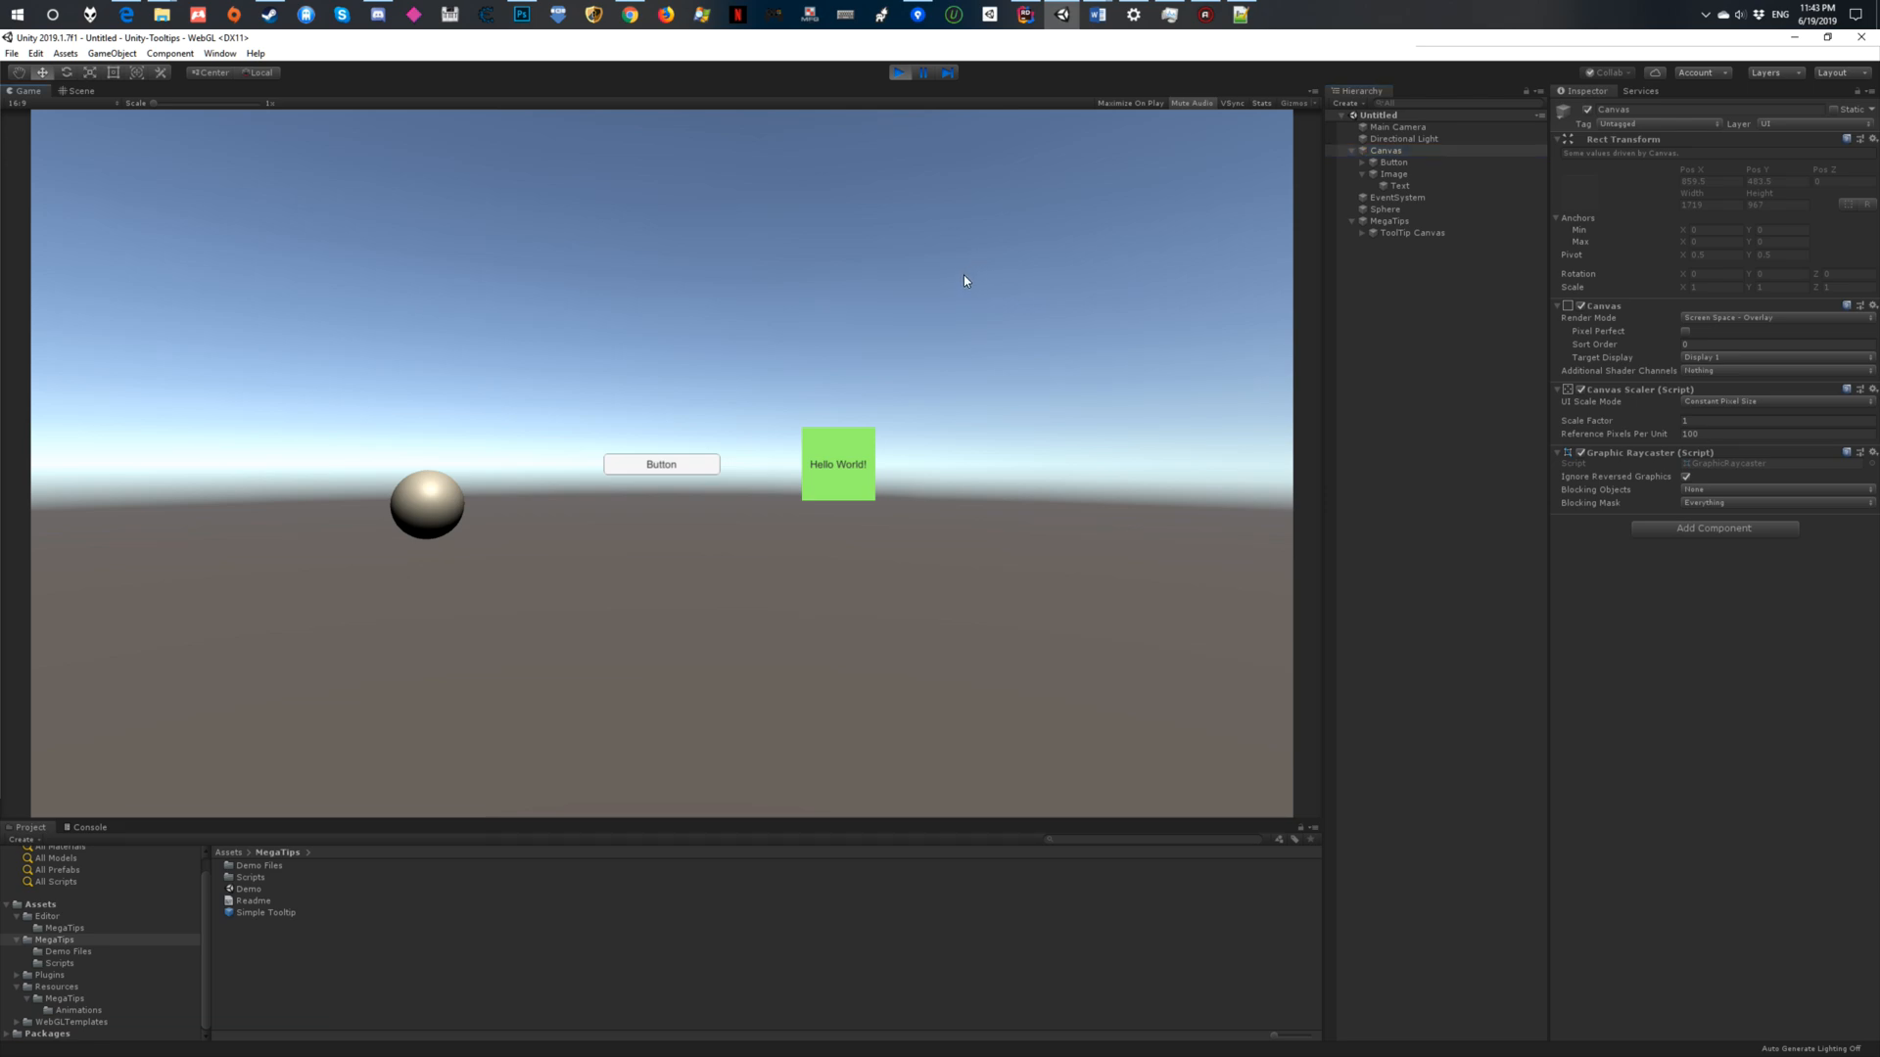
{"action": "mouse_move", "coordinate": [421, 512]}
{"action": "left_click", "coordinate": [897, 73]}
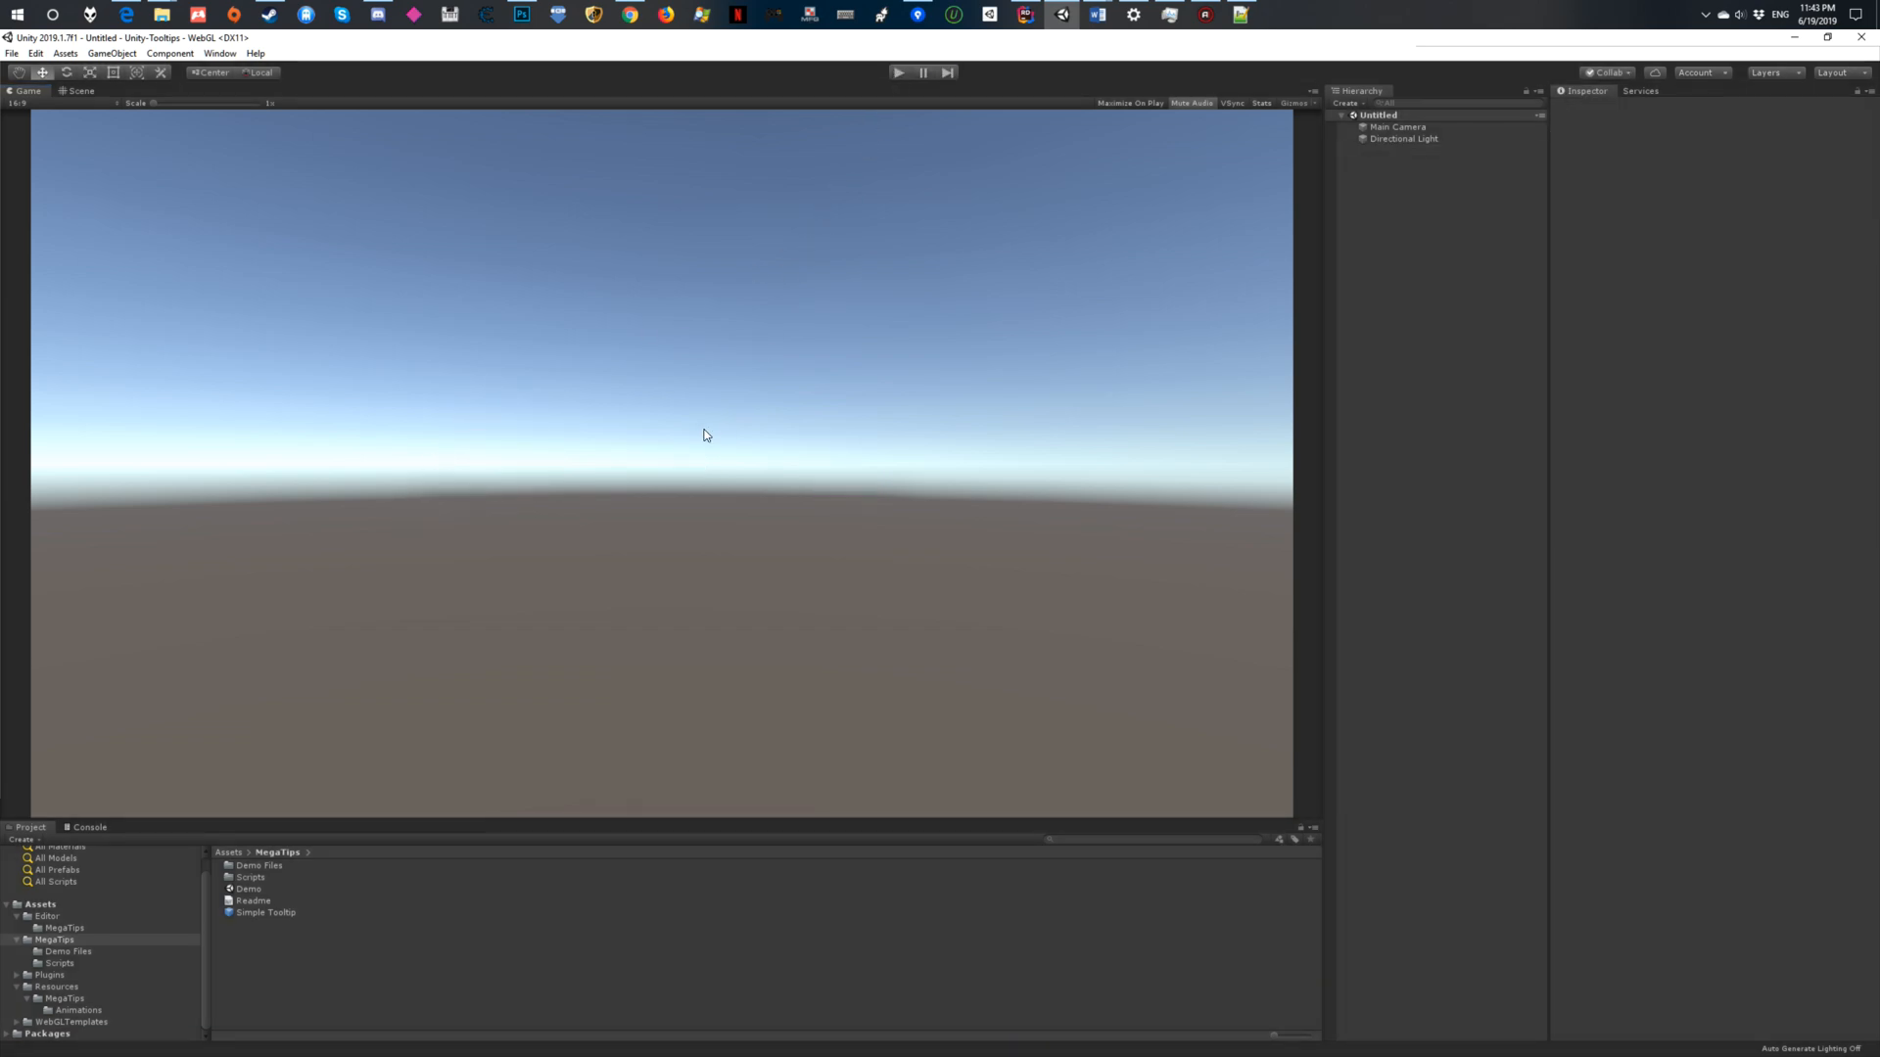